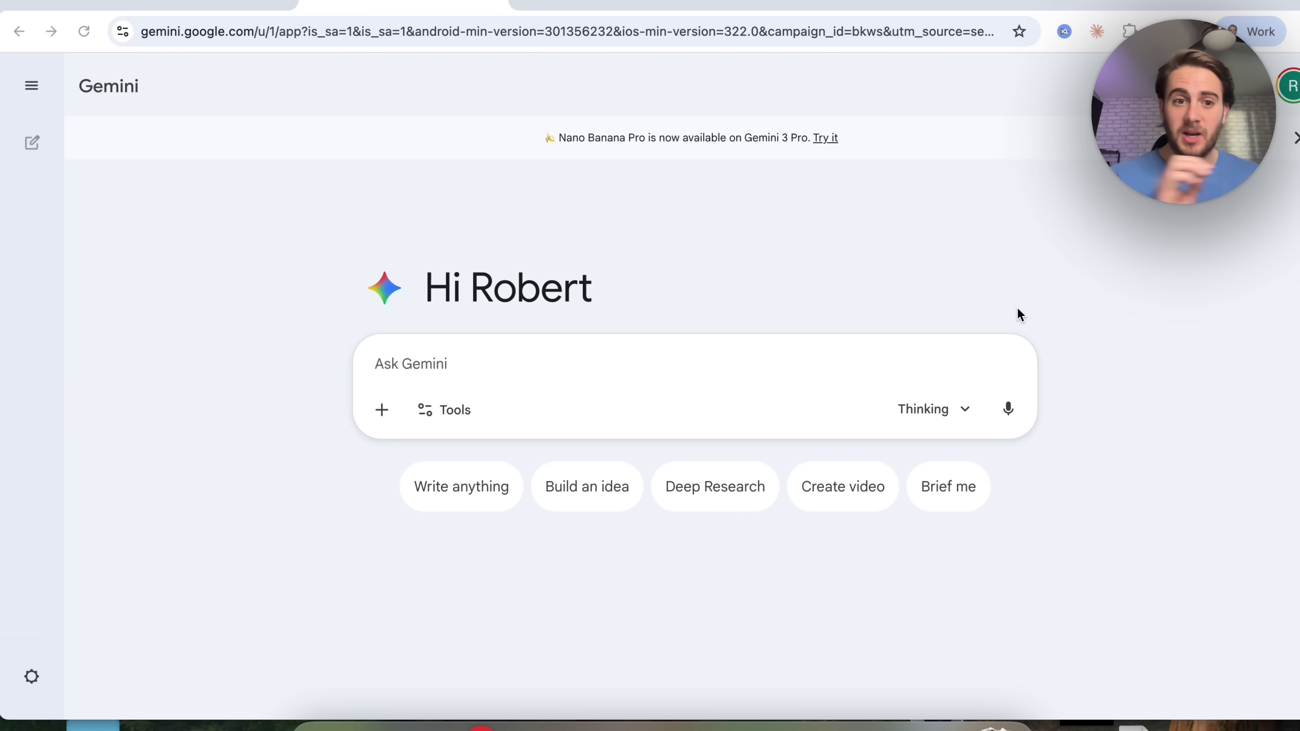
Switch the new Gemini chat to Agent (Labs) mode from the Tools menu.
click(437, 416)
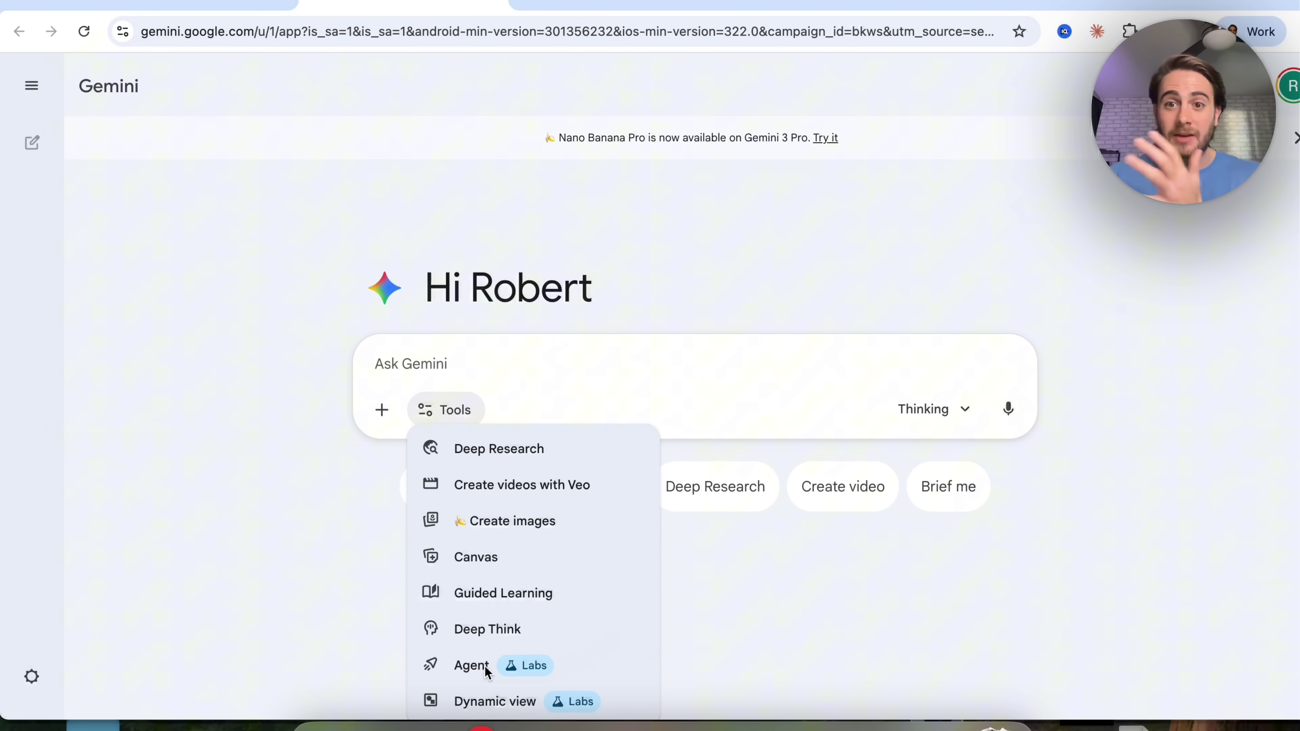
click(471, 667)
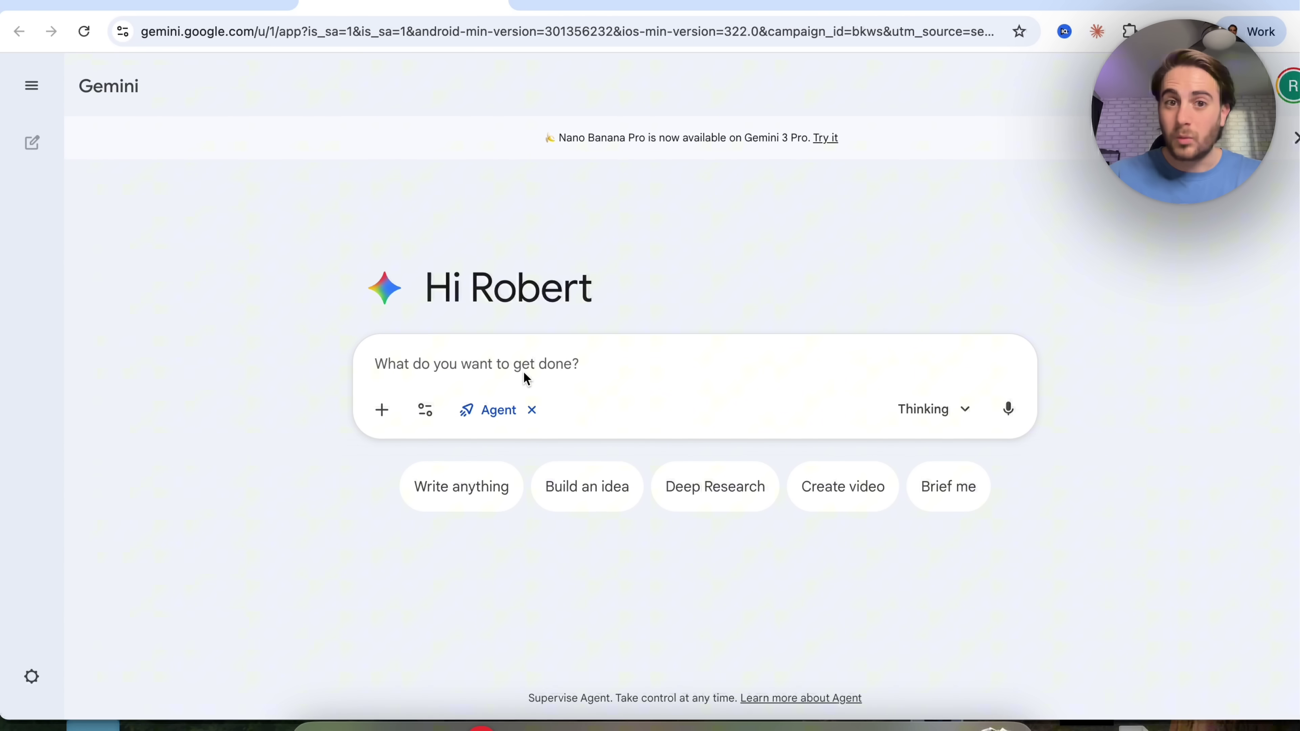
Send the agent a request to review 30 days of email for invoices and charges.
text(Can you please go through my email for the last 30 days and figure out what I am getting invoiced / charged for. I am trying to cut back on expenses)
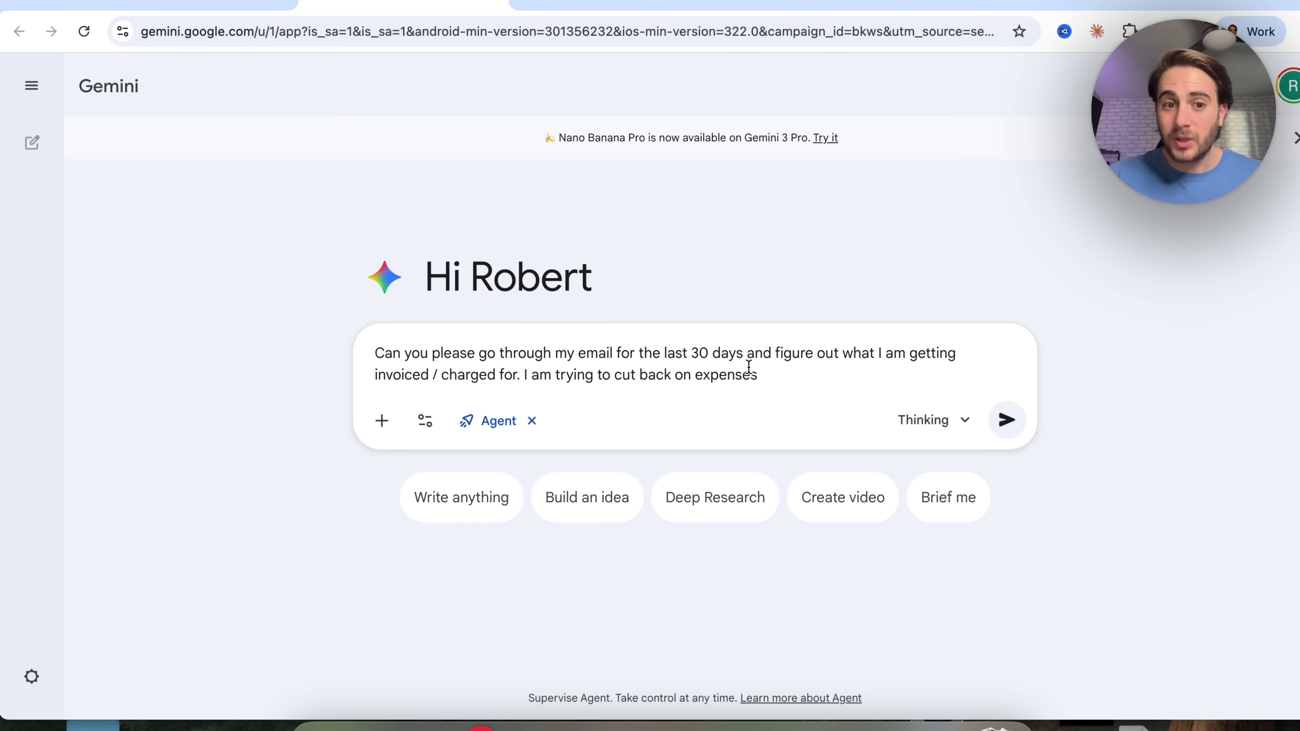
click(1006, 420)
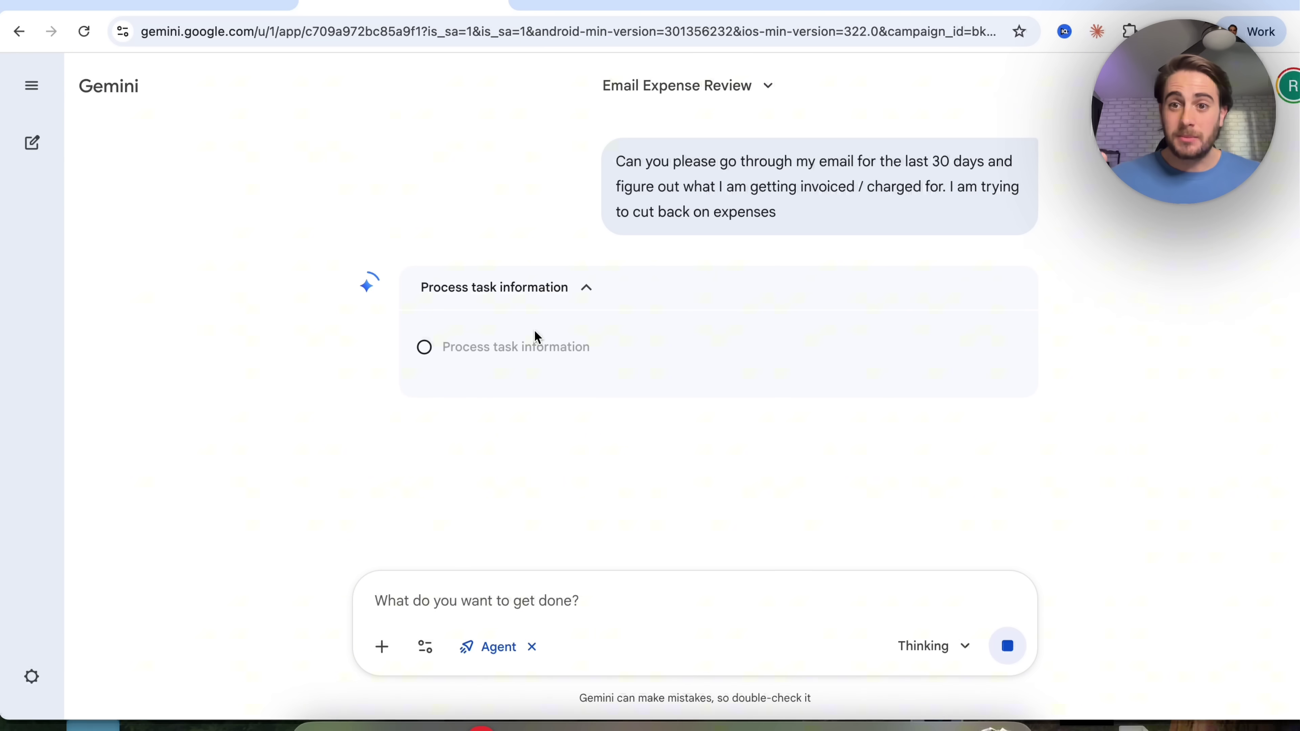
From a fresh chat, open Connected Apps in settings and browse GitHub, Workspace, YouTube Music and others.
click(31, 142)
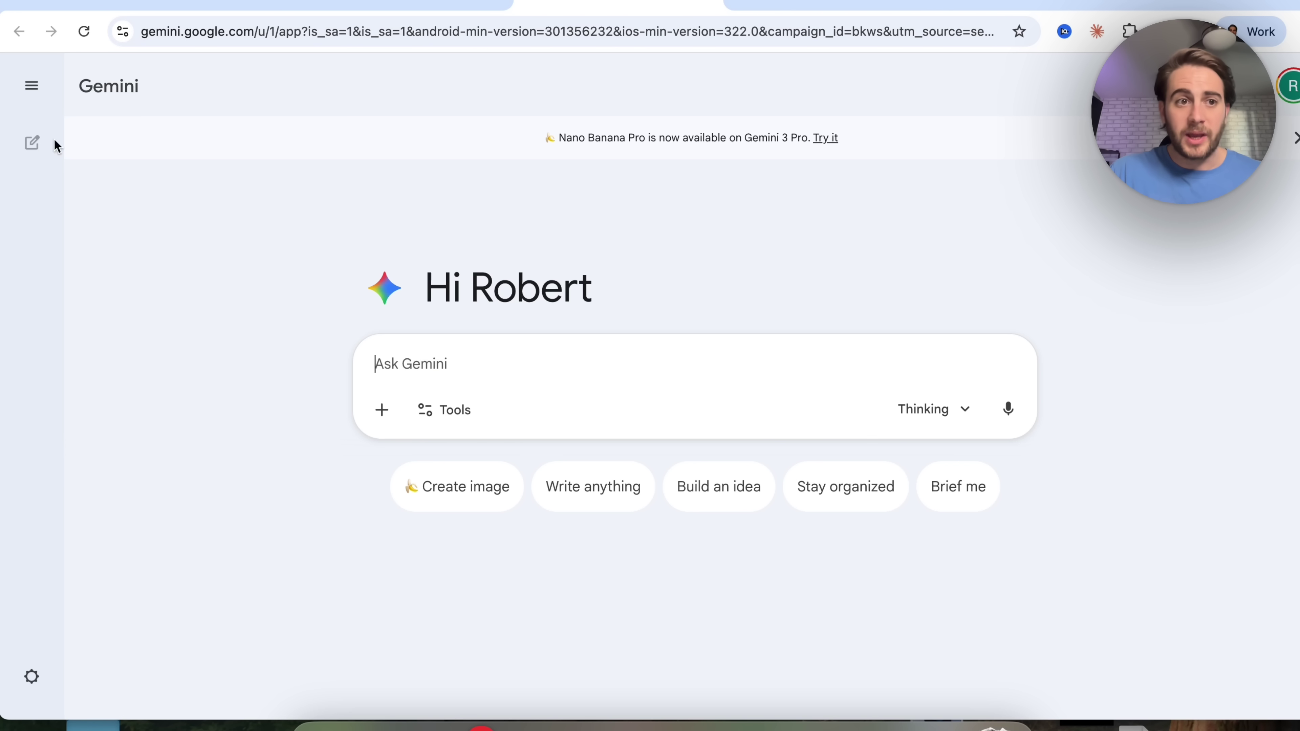
click(30, 692)
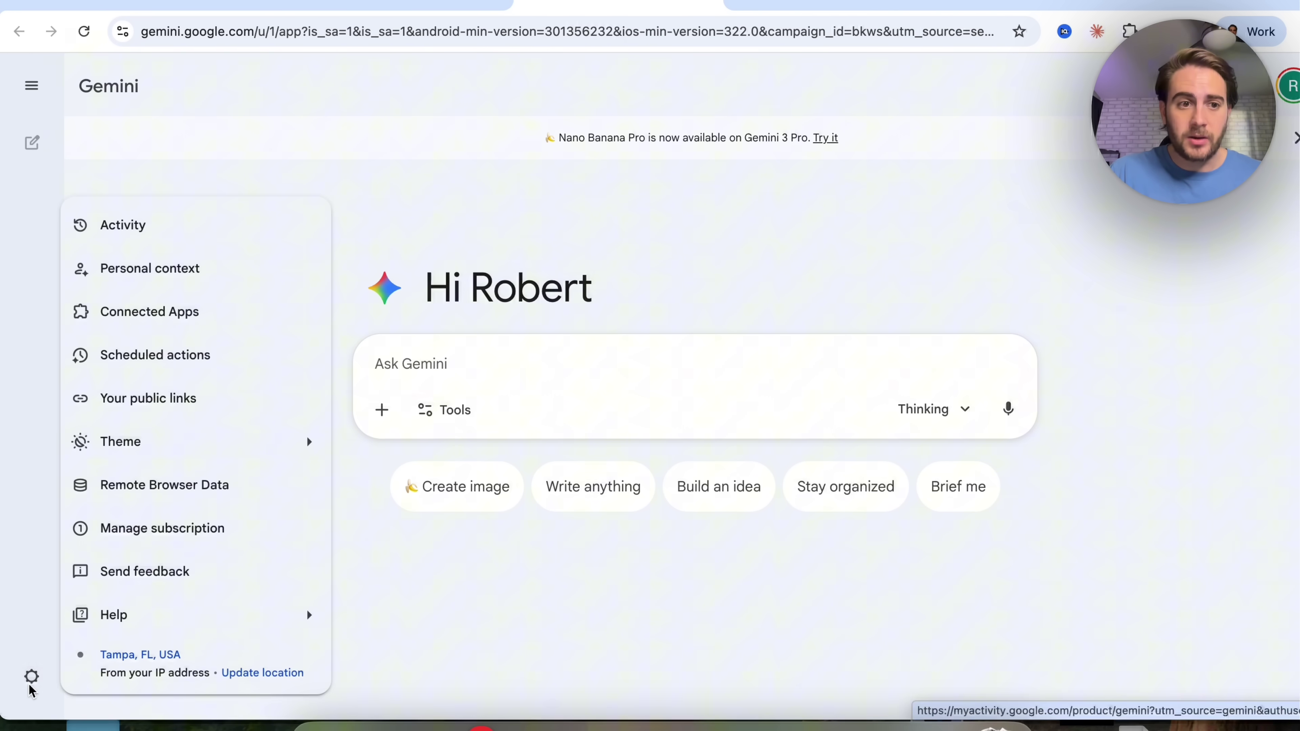
click(179, 314)
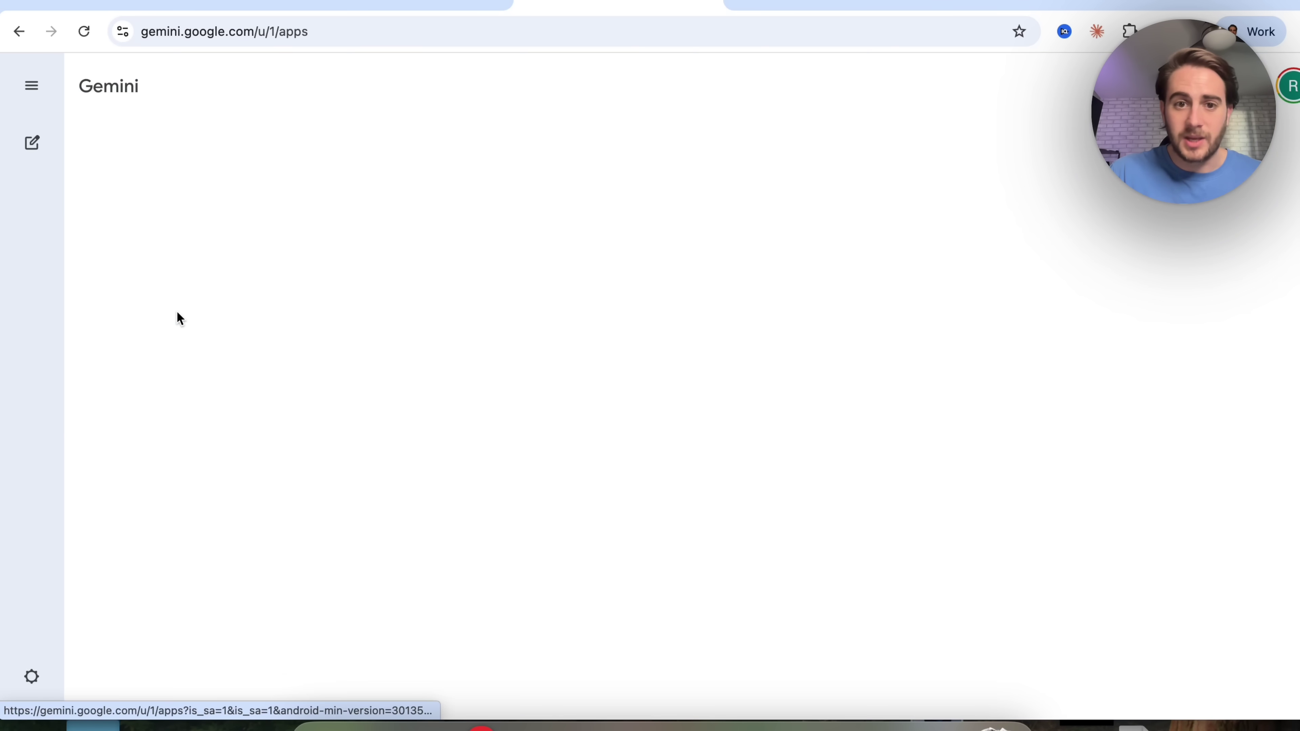
scroll(693, 288, down, 6)
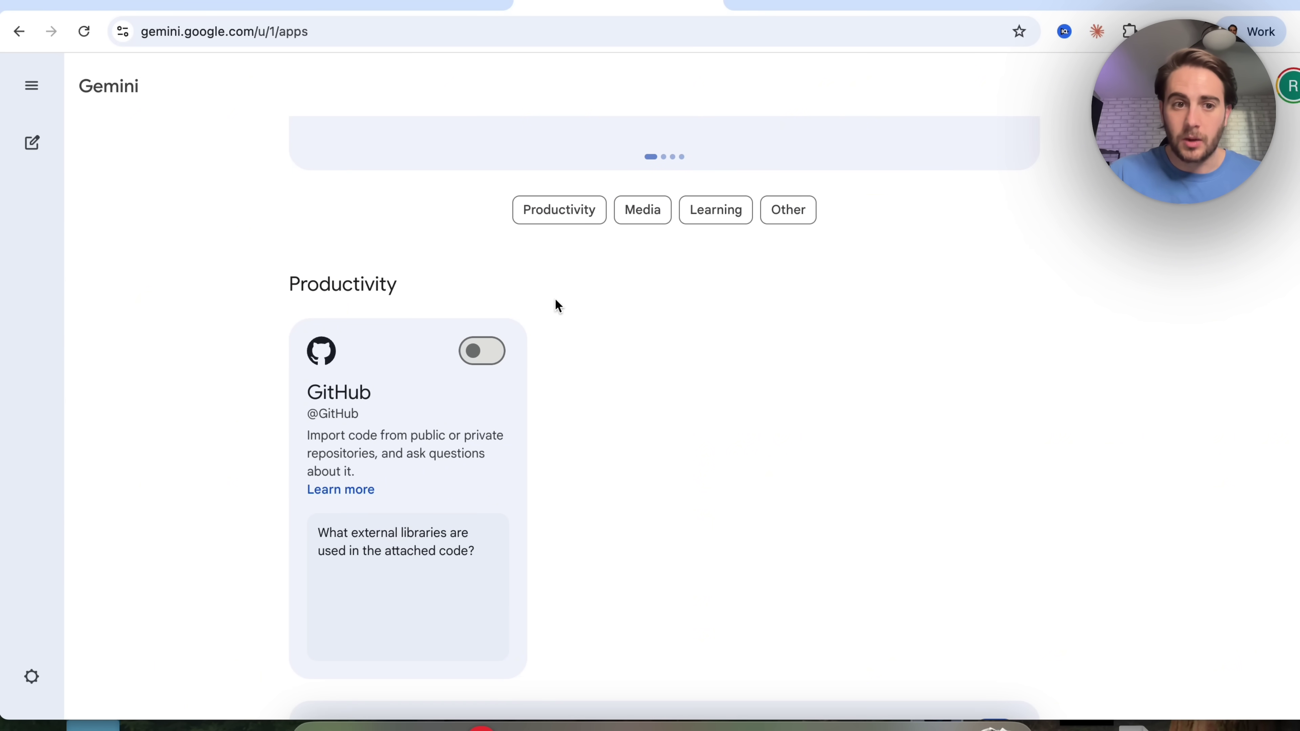
scroll(519, 430, down, 9)
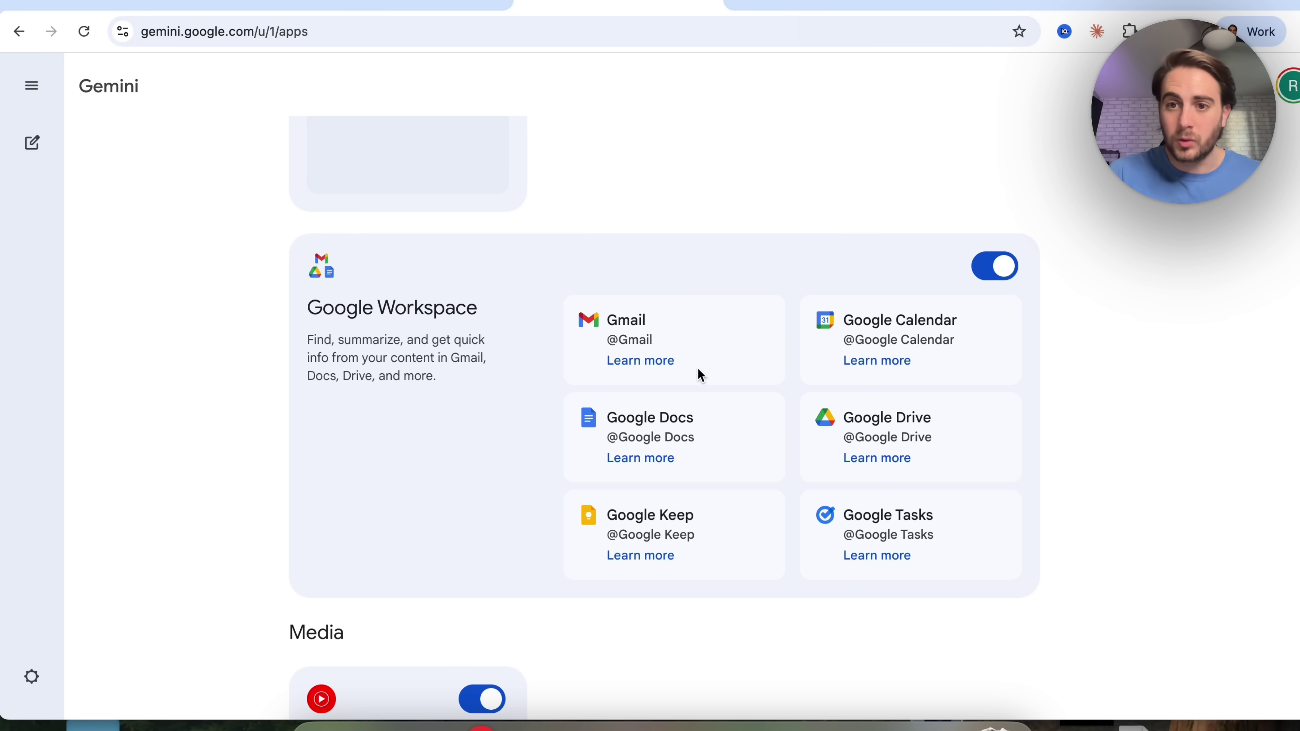
scroll(613, 401, down, 6)
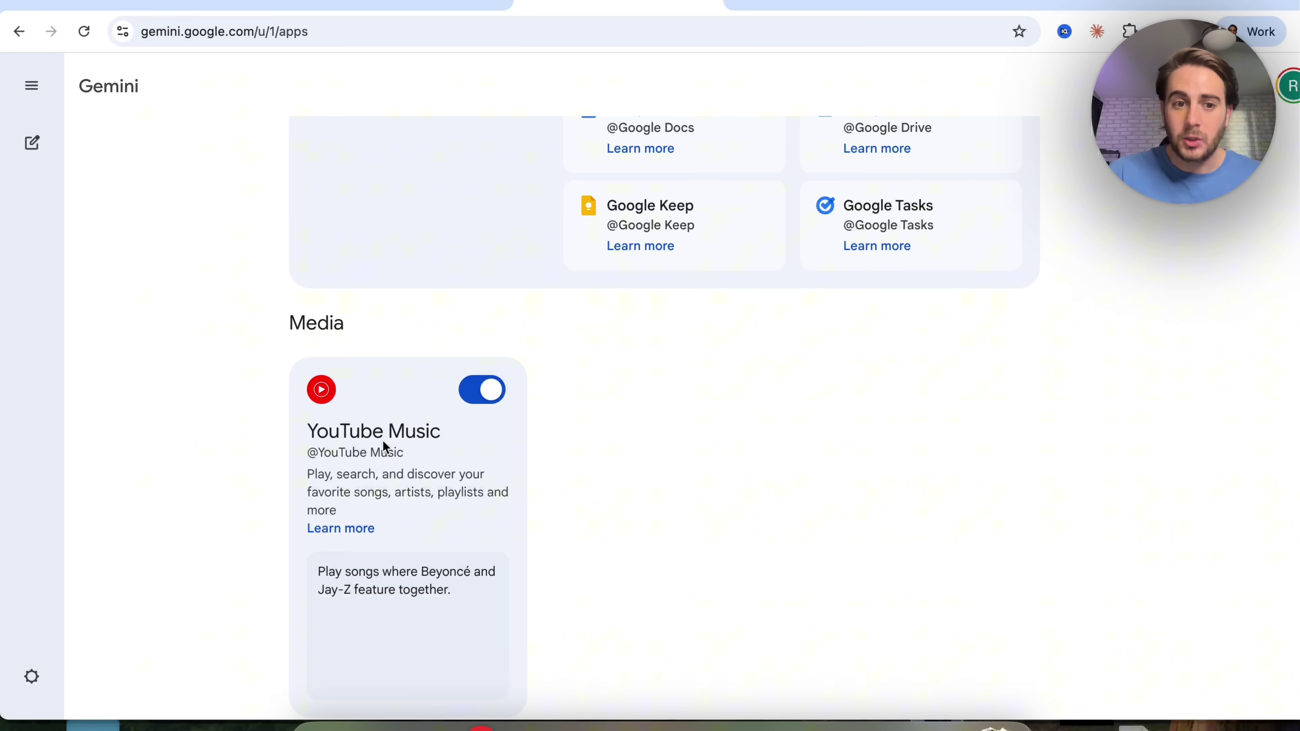
scroll(383, 438, down, 3)
scroll(385, 443, down, 8)
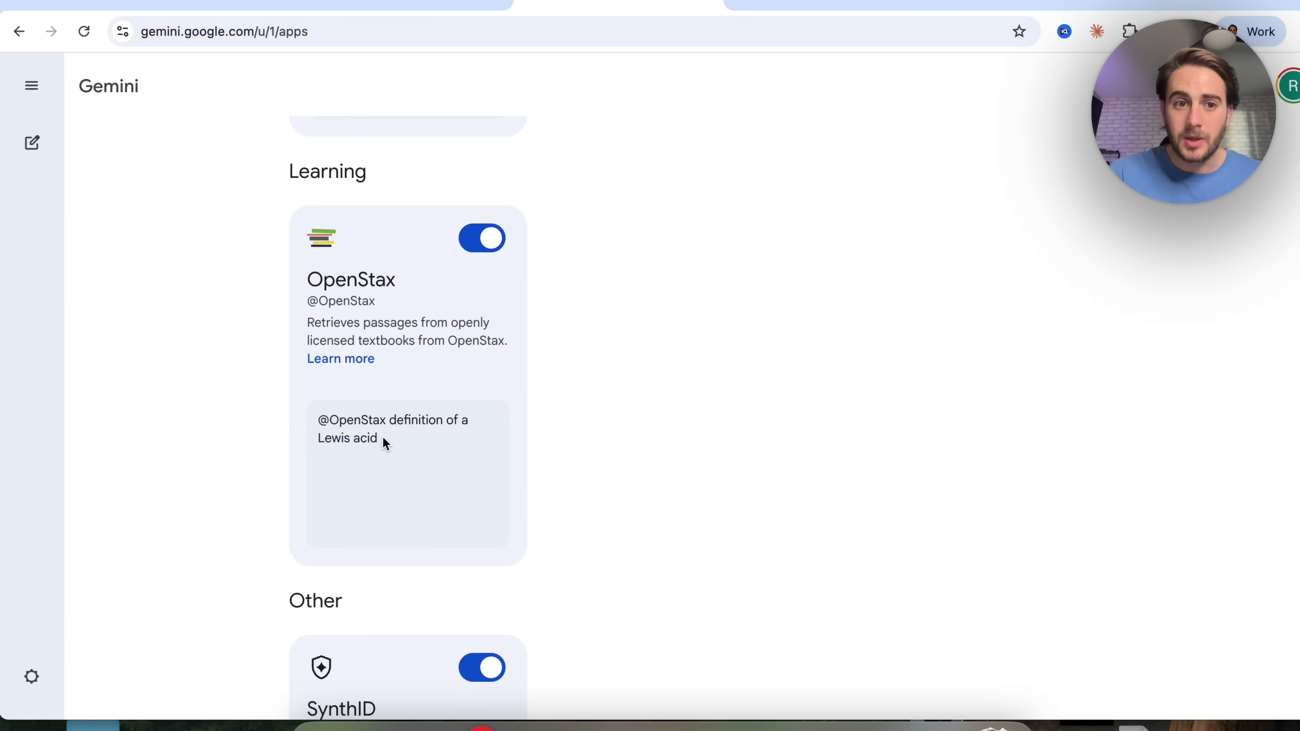
scroll(435, 347, down, 5)
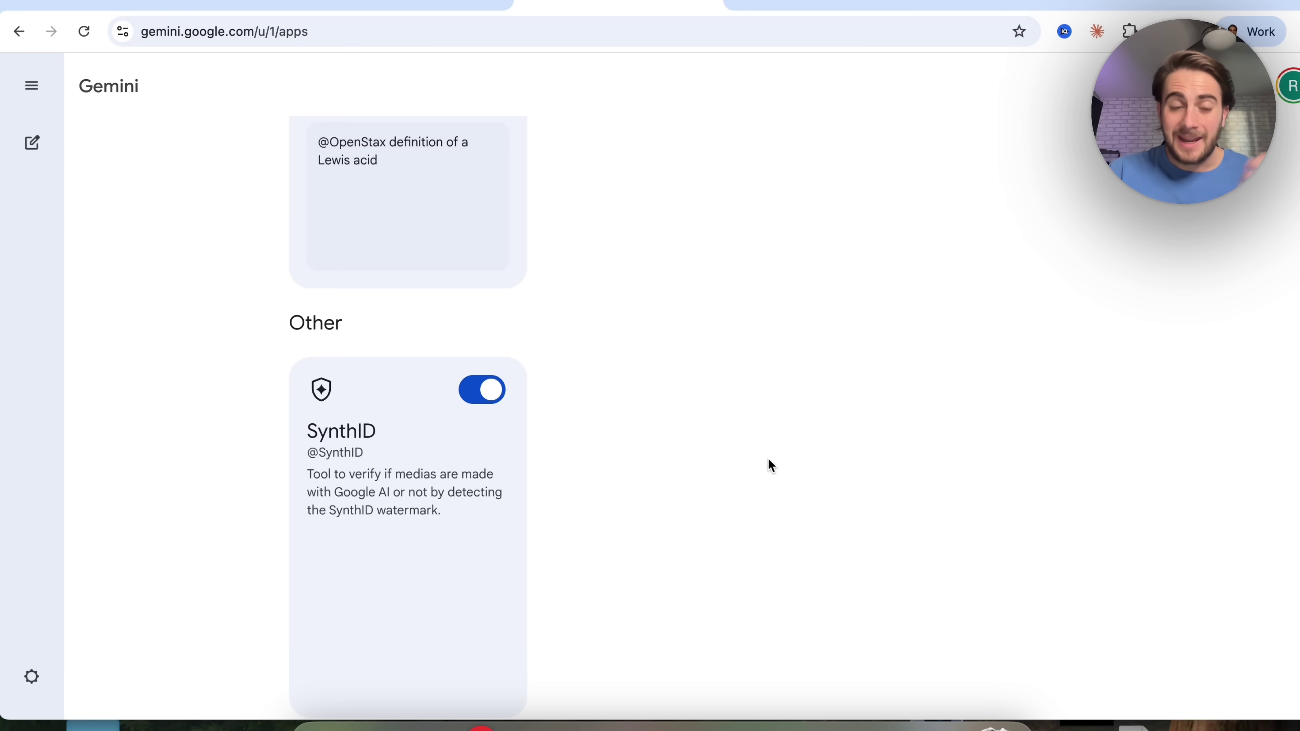
Review the agent's Expense Analysis showing two active subscriptions totaling $275.99.
scroll(768, 459, up, 12)
scroll(680, 438, up, 8)
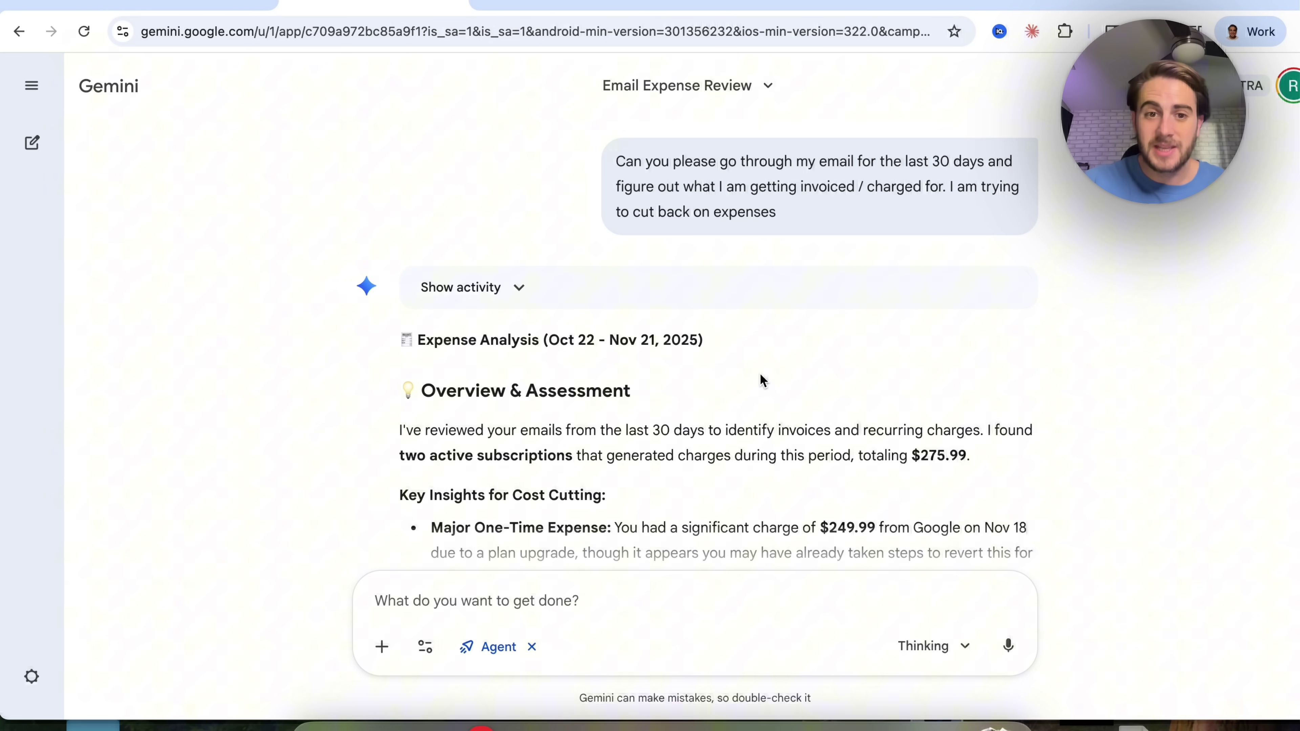
scroll(761, 379, down, 1)
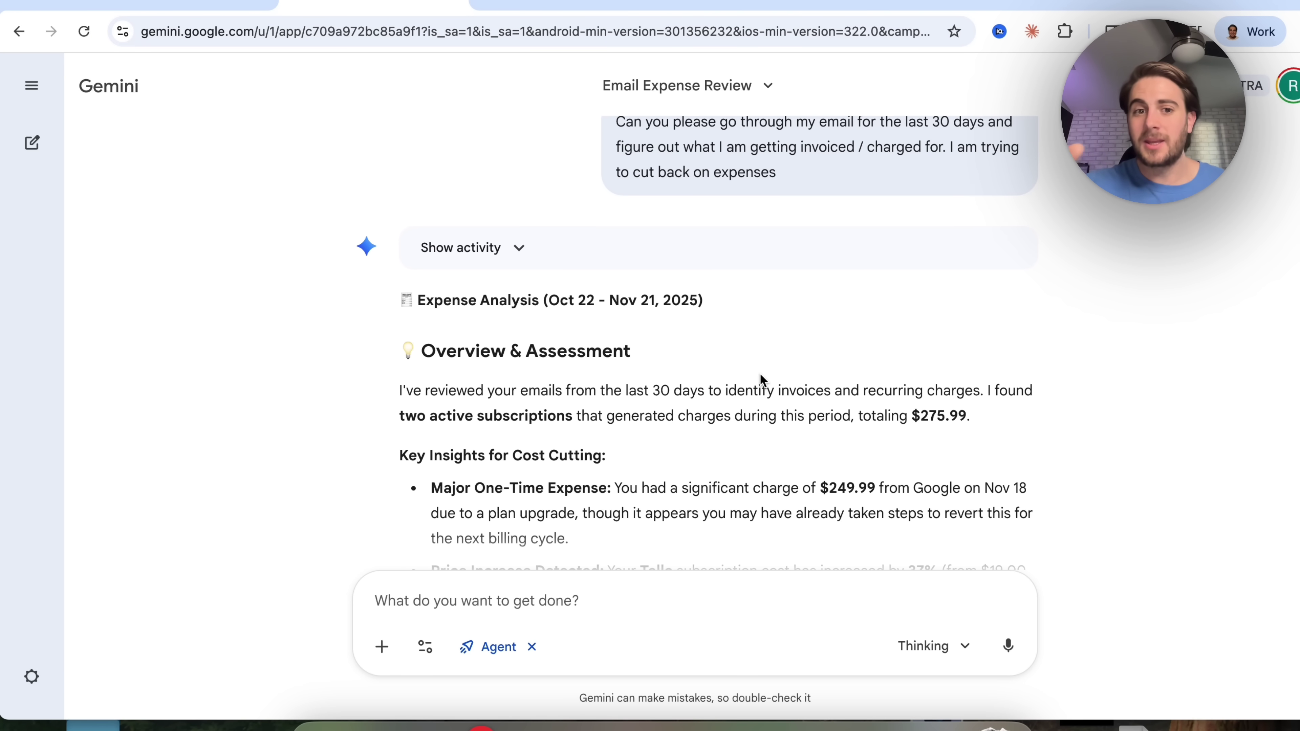
scroll(761, 378, down, 2)
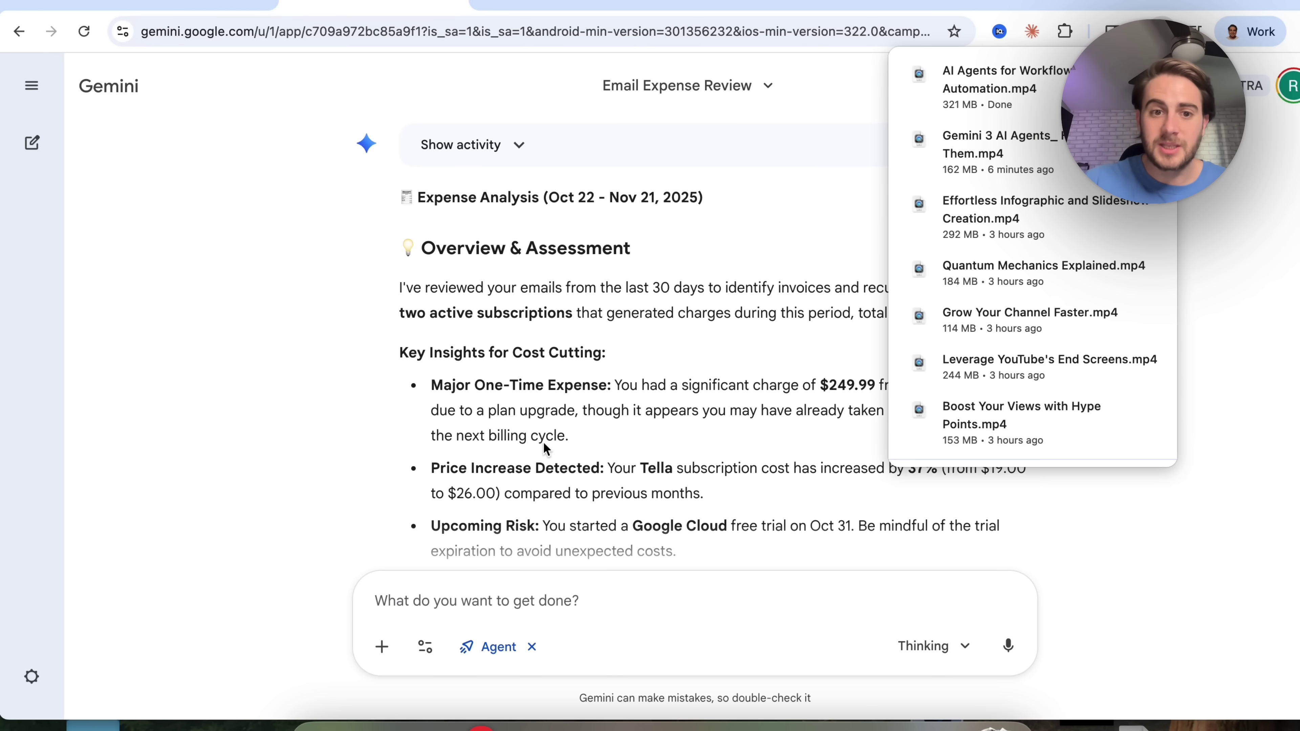
scroll(582, 470, down, 1)
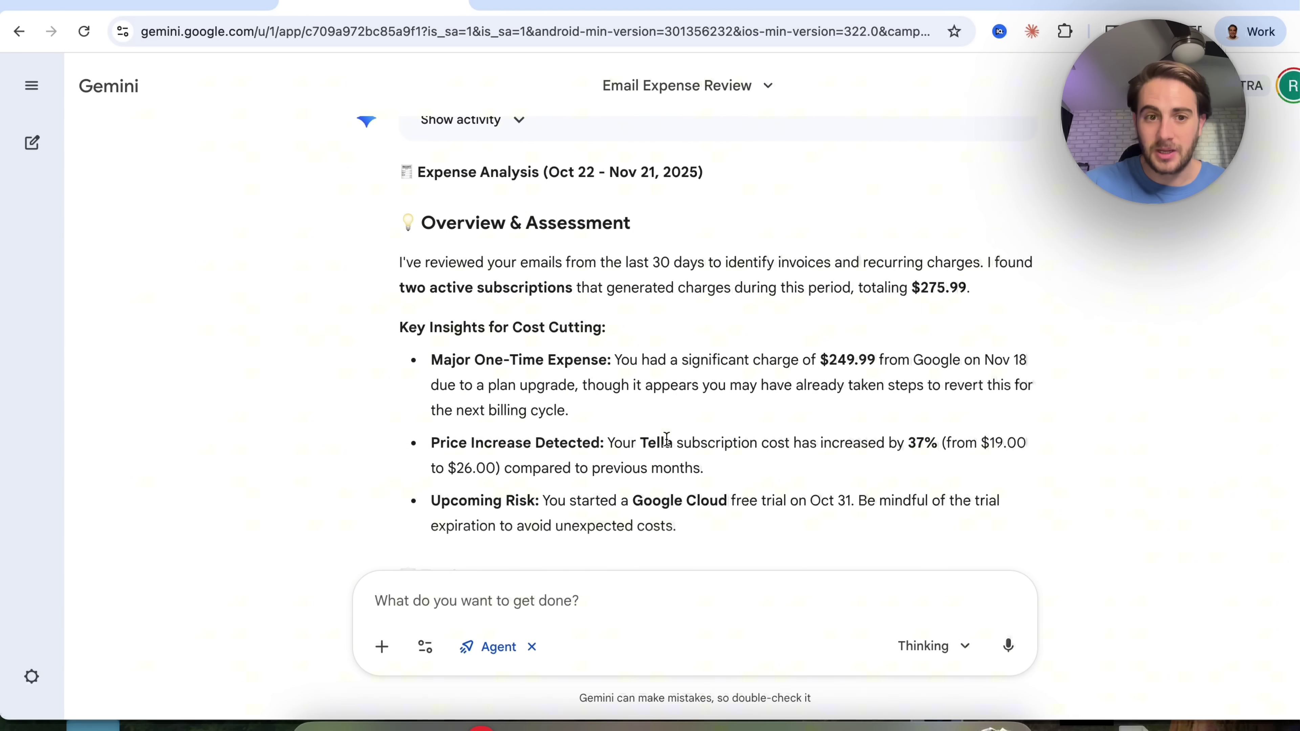
scroll(573, 504, down, 4)
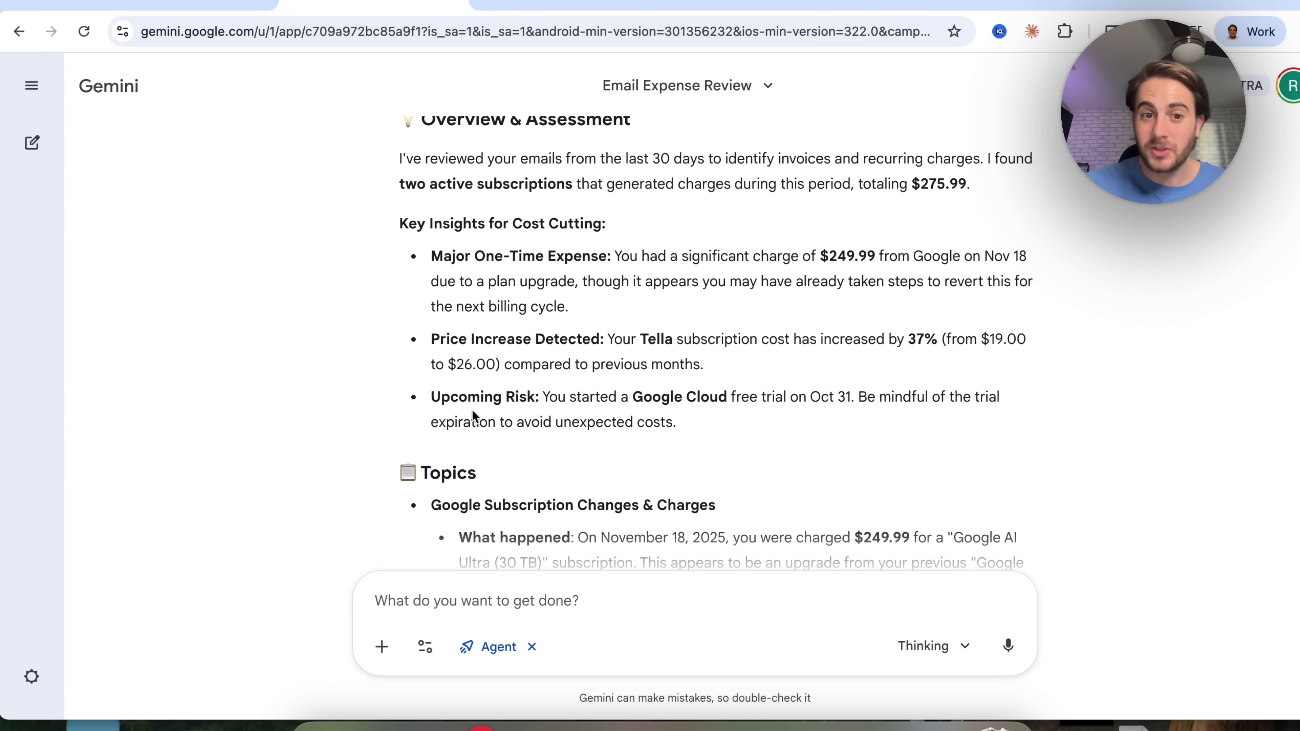
drag(449, 397, 582, 412)
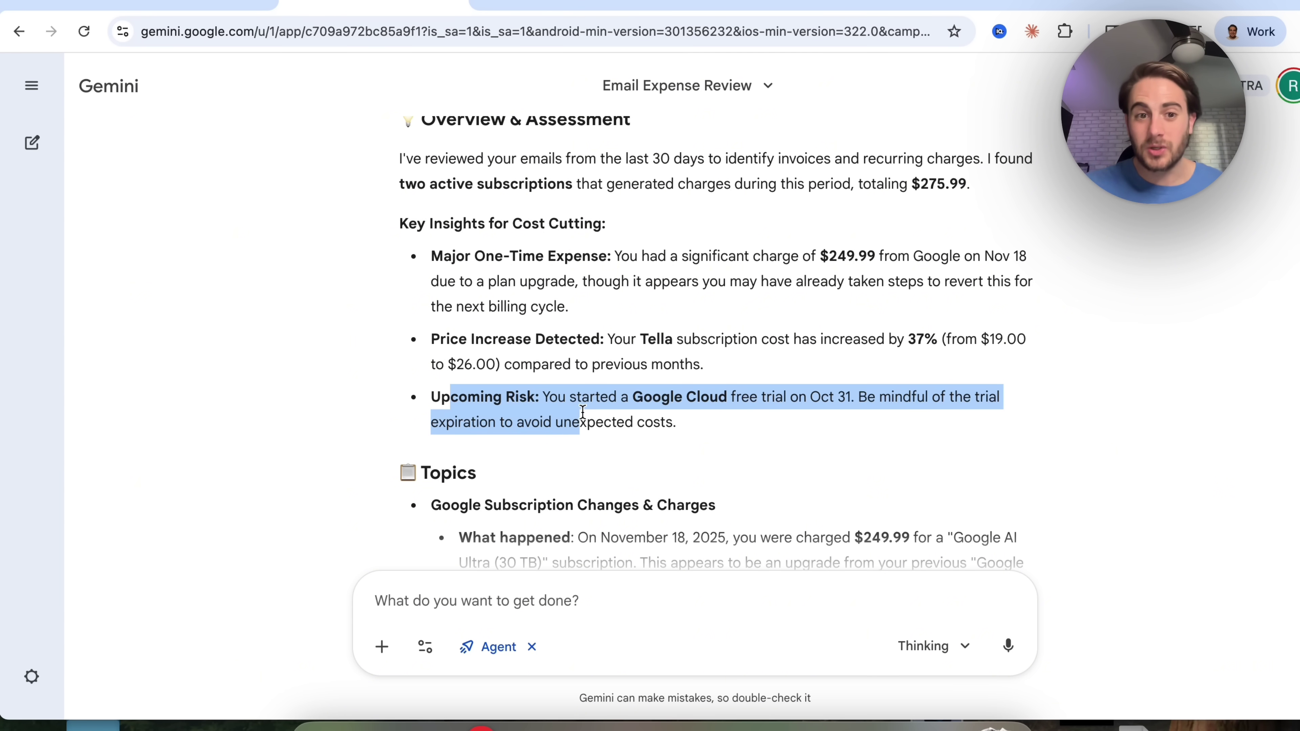
scroll(582, 413, down, 3)
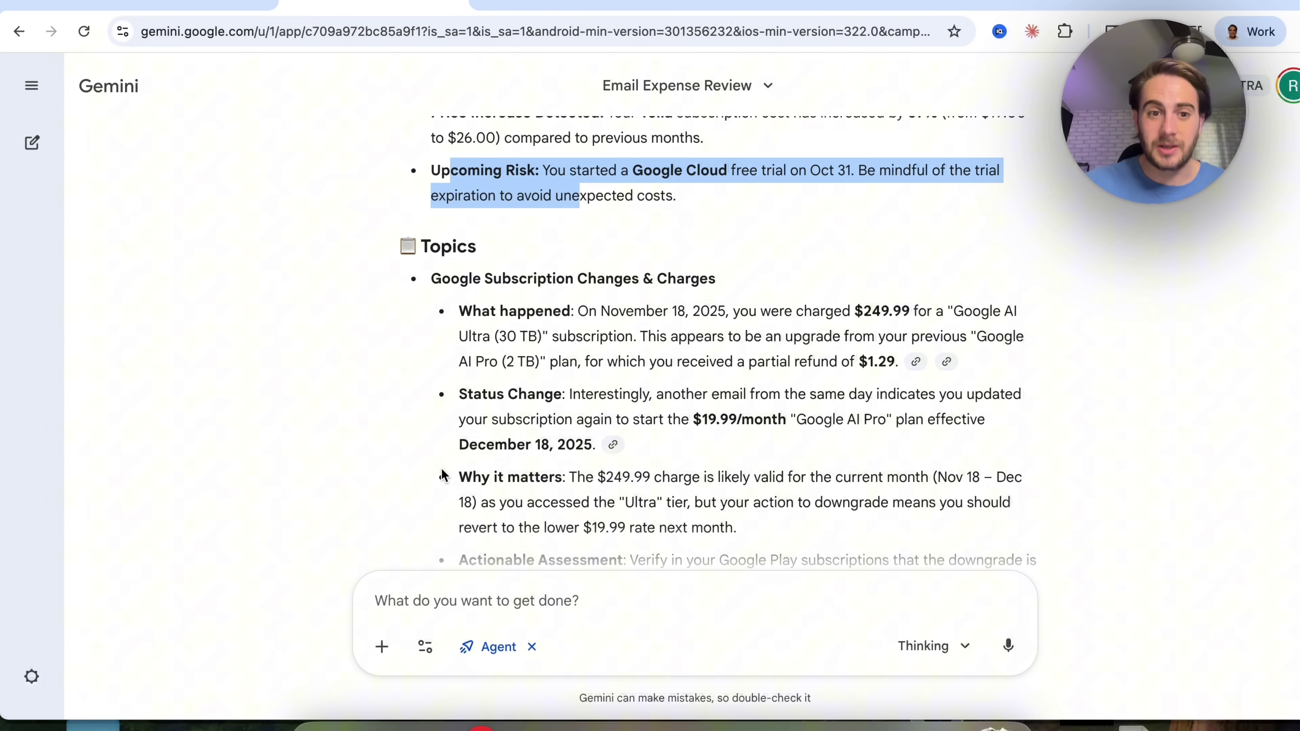
scroll(443, 475, down, 15)
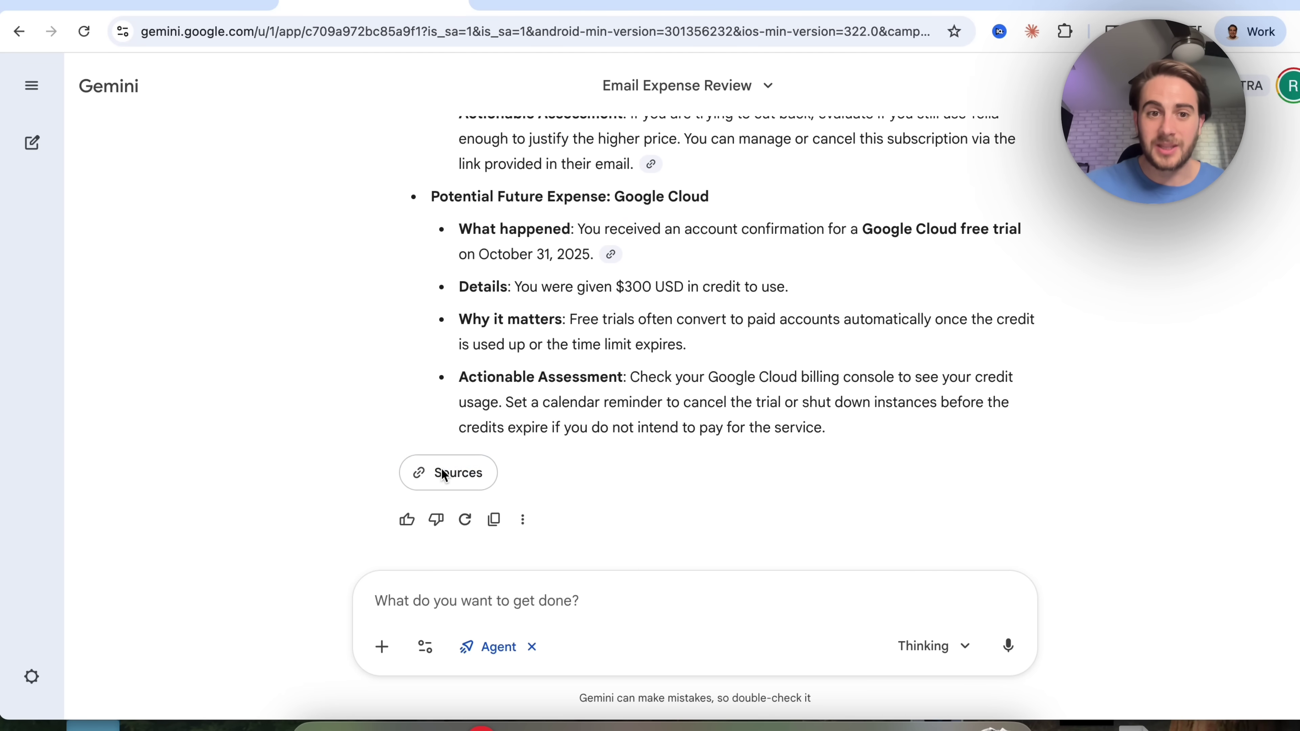
Look through the source emails behind the expense report, then close the Sources panel.
click(475, 480)
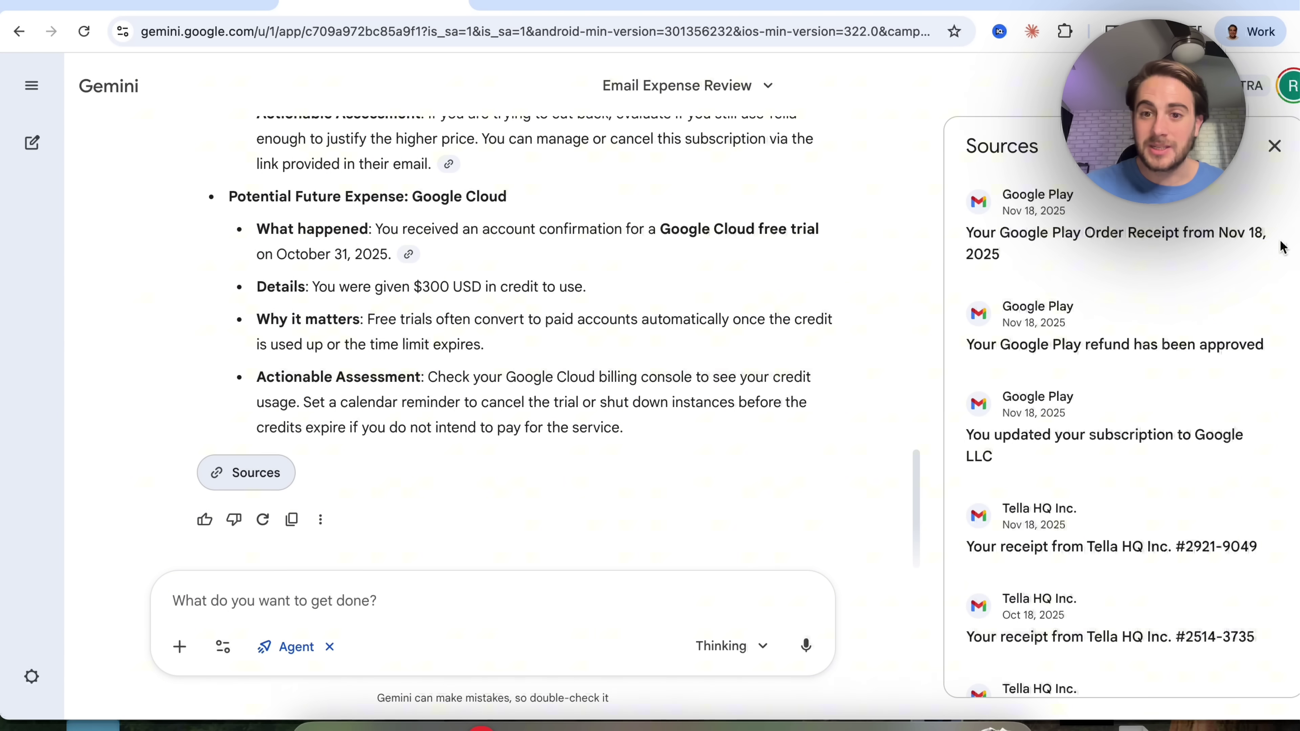
scroll(1224, 405, down, 10)
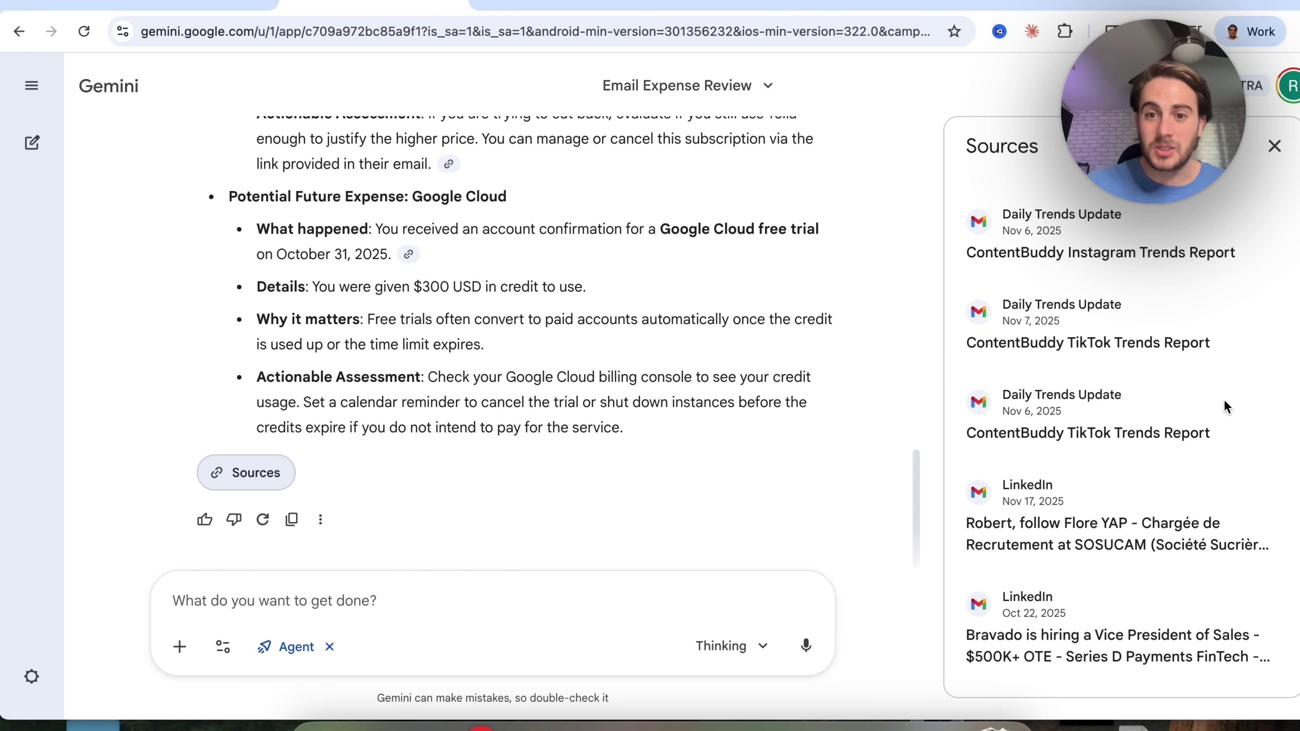
scroll(1223, 400, down, 15)
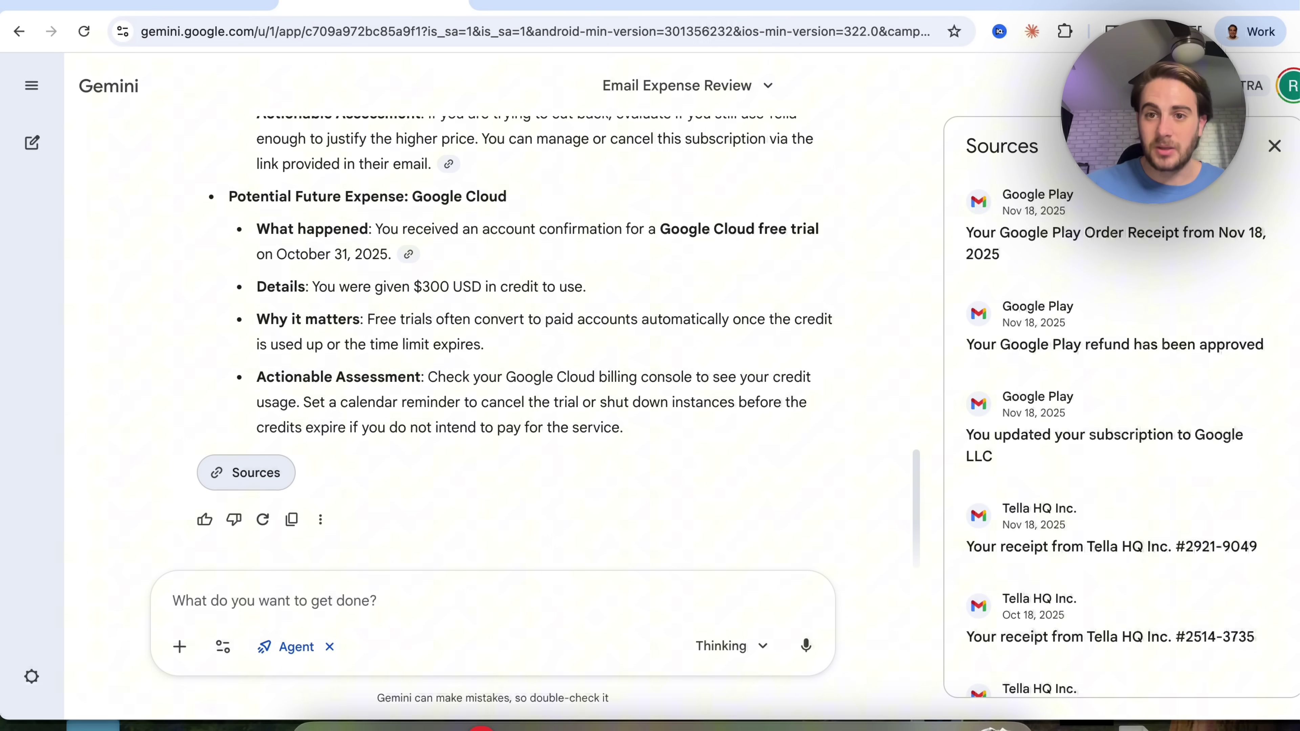
click(1287, 144)
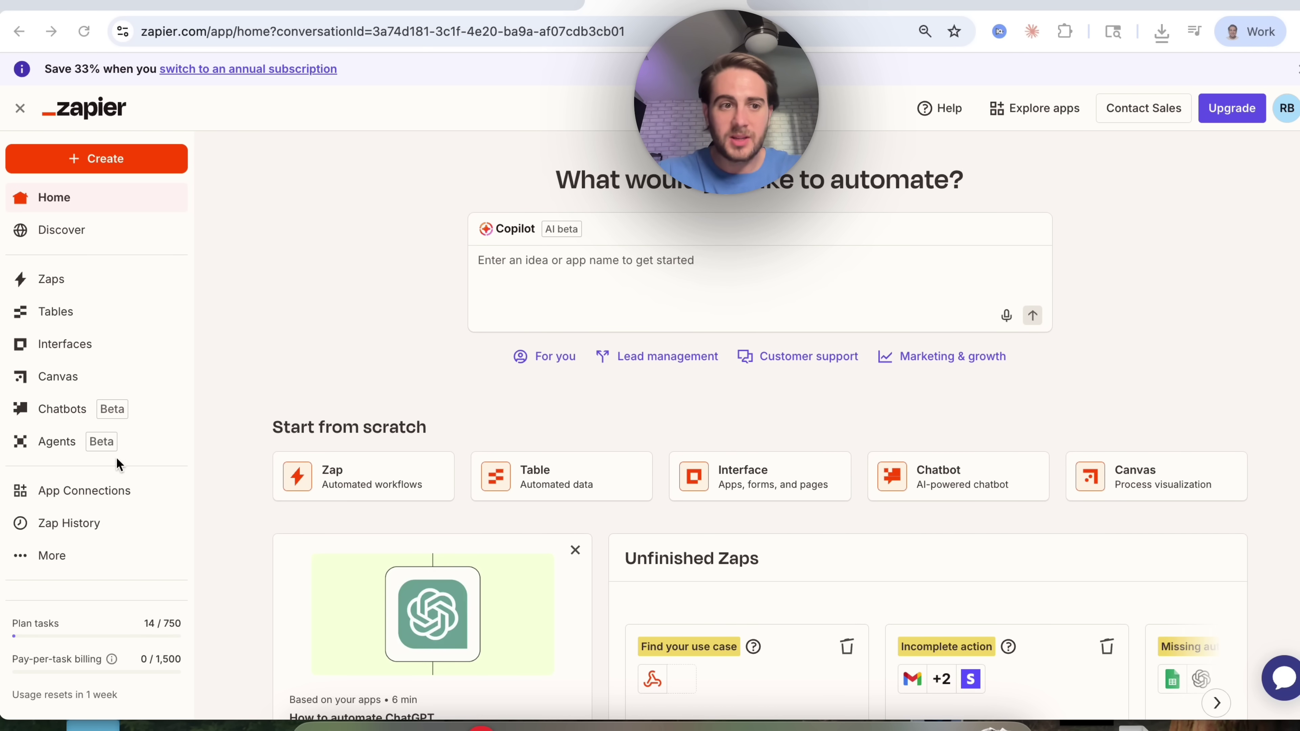
In Zapier Agents, preview the SEO Optimized Article Generator and Outreach Agent templates, then close the picker.
click(69, 443)
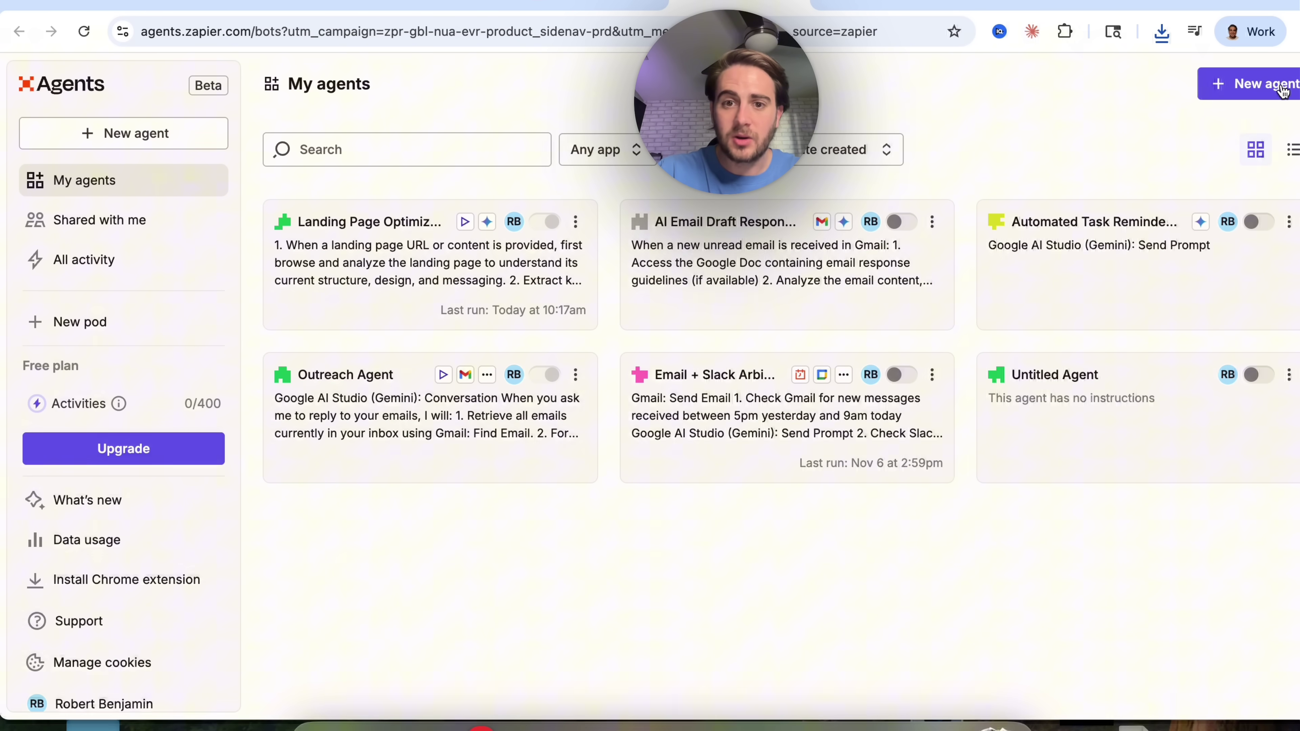
click(1235, 93)
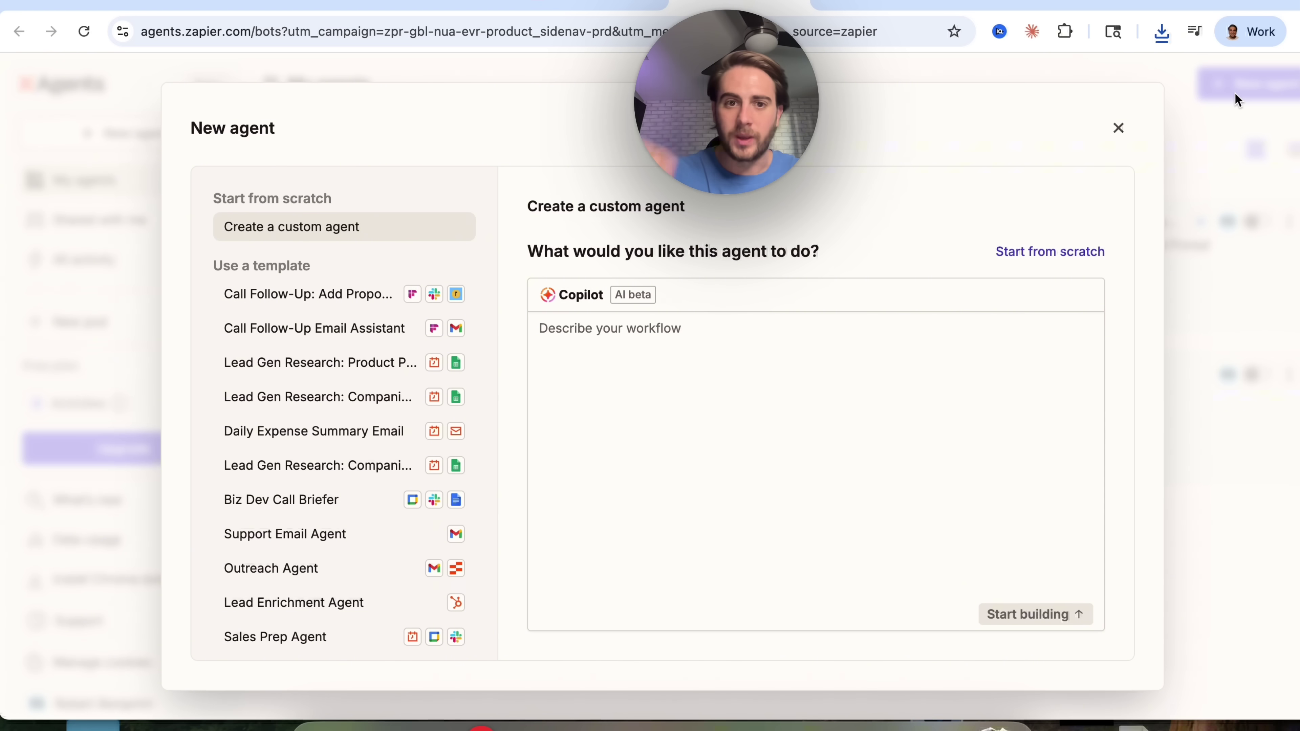
click(651, 377)
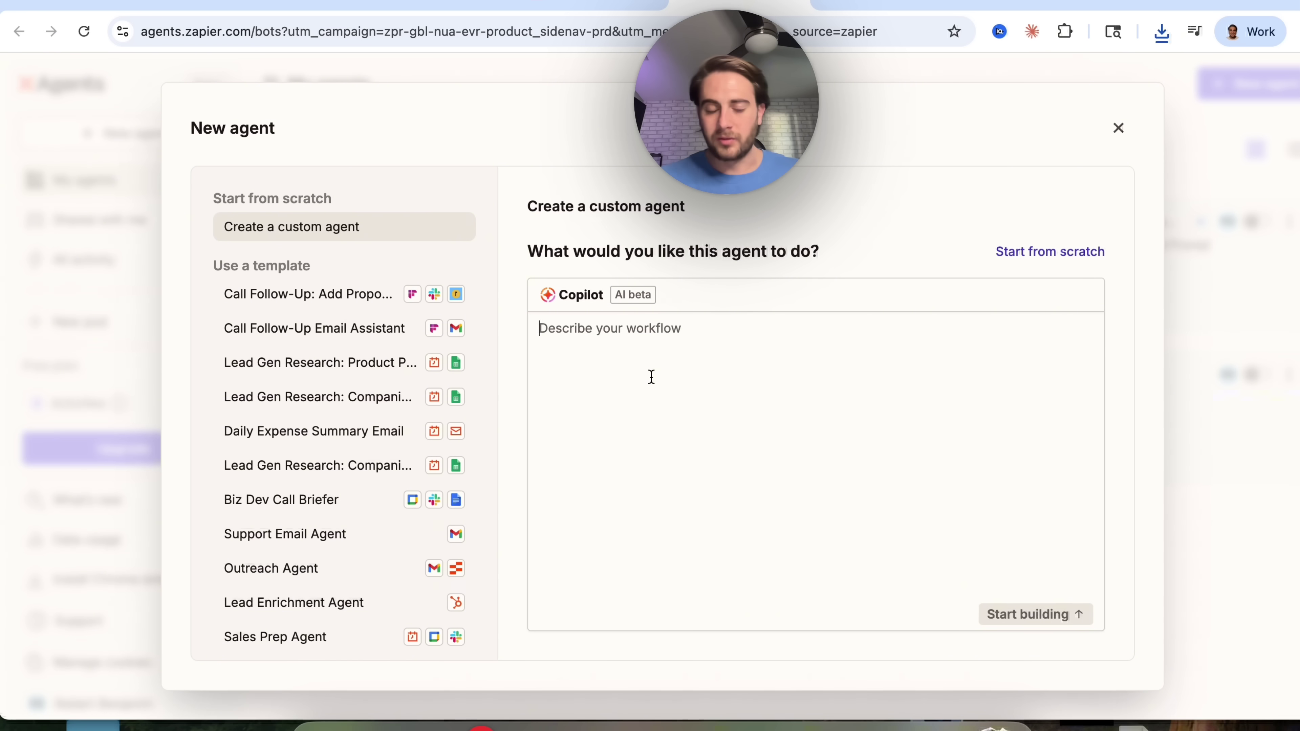
scroll(302, 487, down, 6)
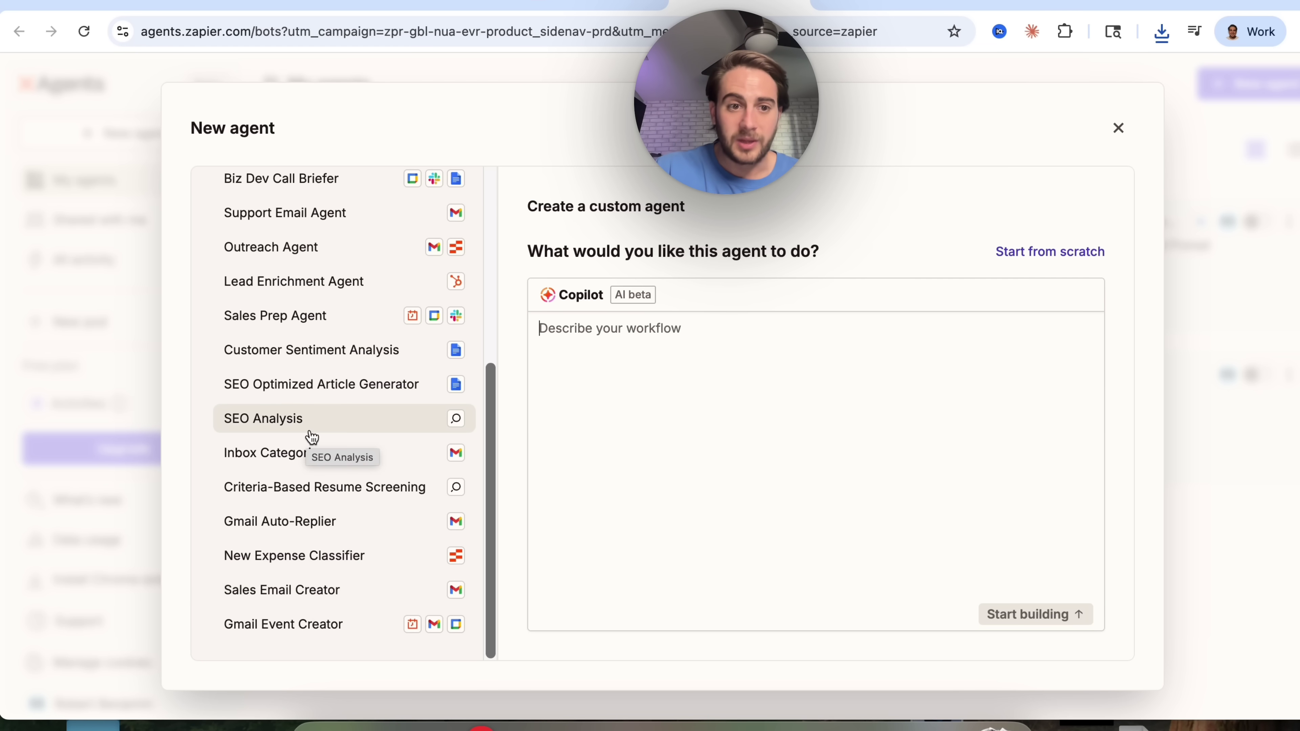
click(322, 386)
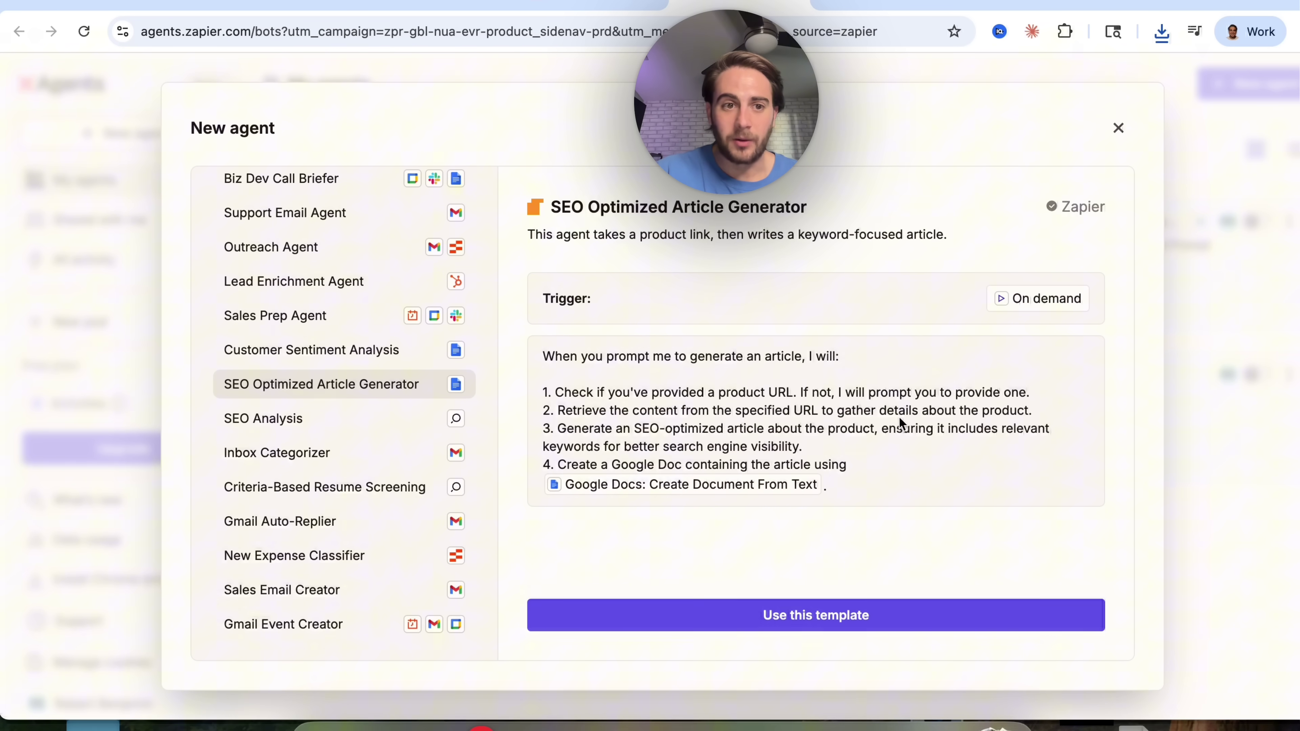
scroll(345, 381, up, 3)
click(310, 396)
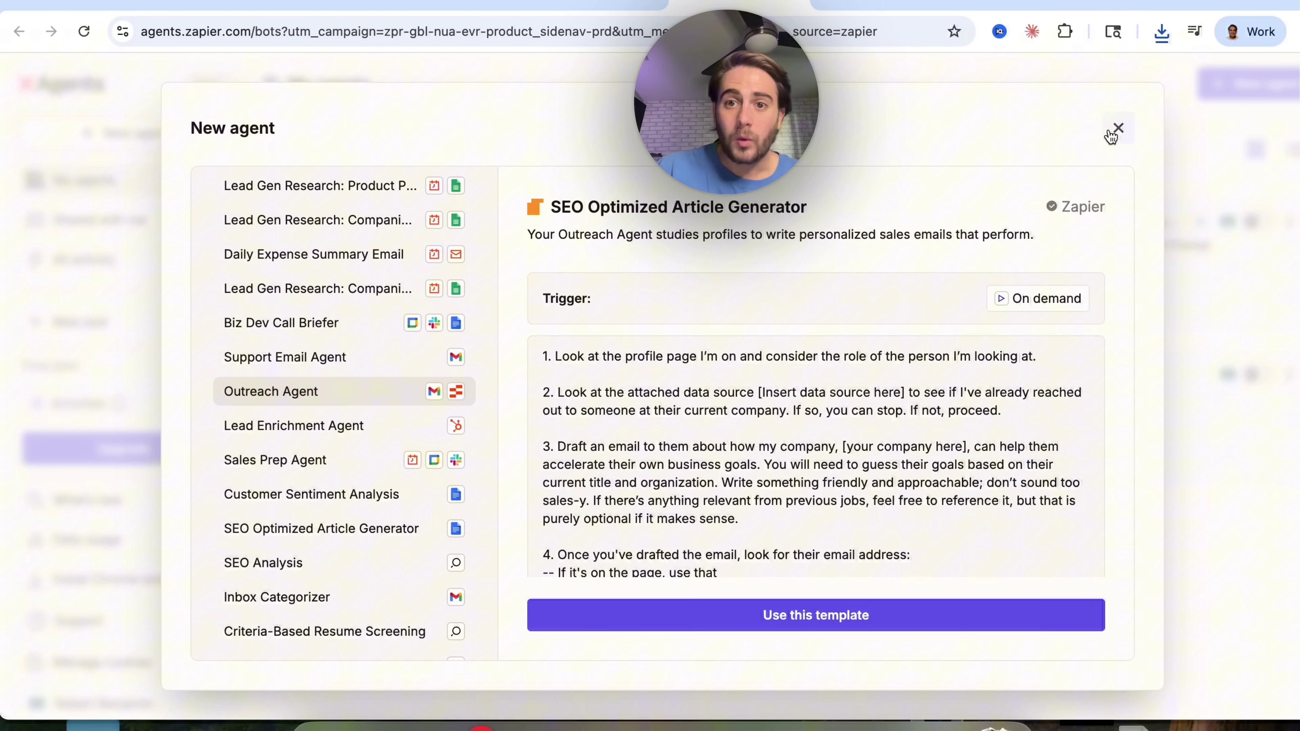
click(1118, 128)
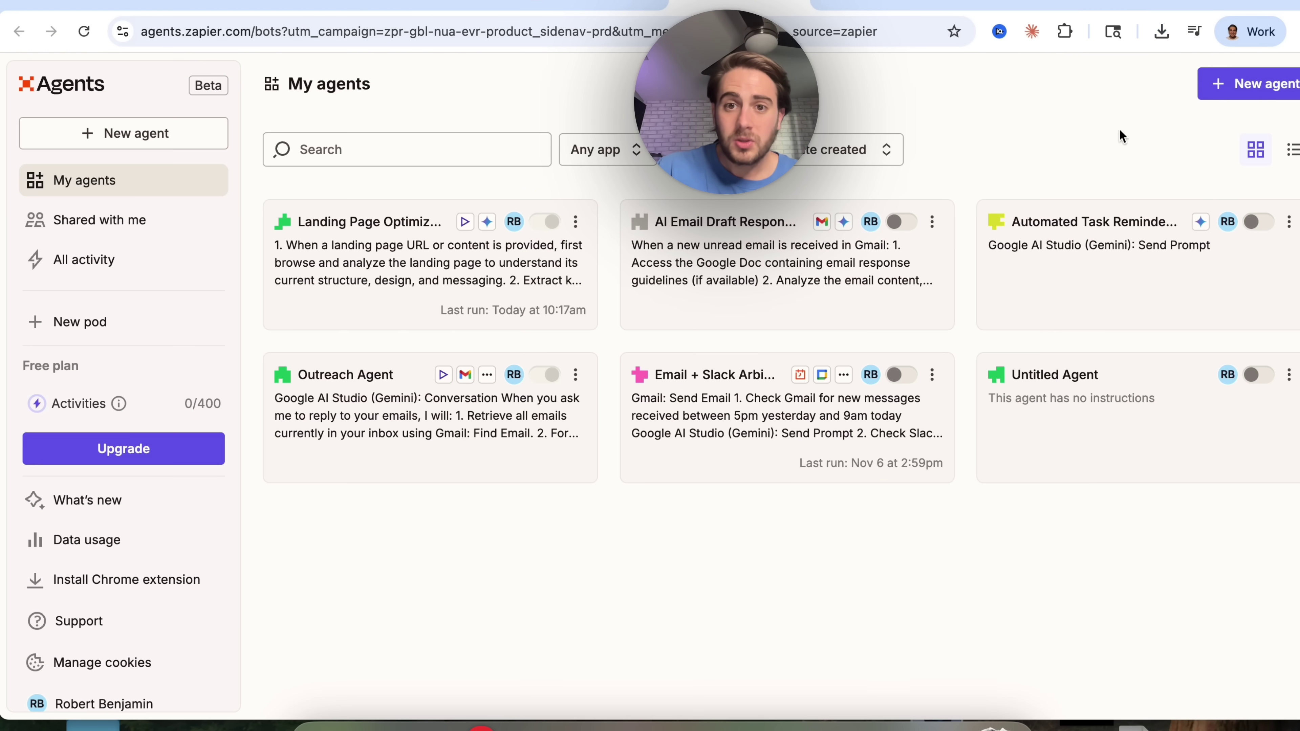
Create a blank agent from scratch and browse trigger options without choosing one.
click(1241, 84)
click(1023, 252)
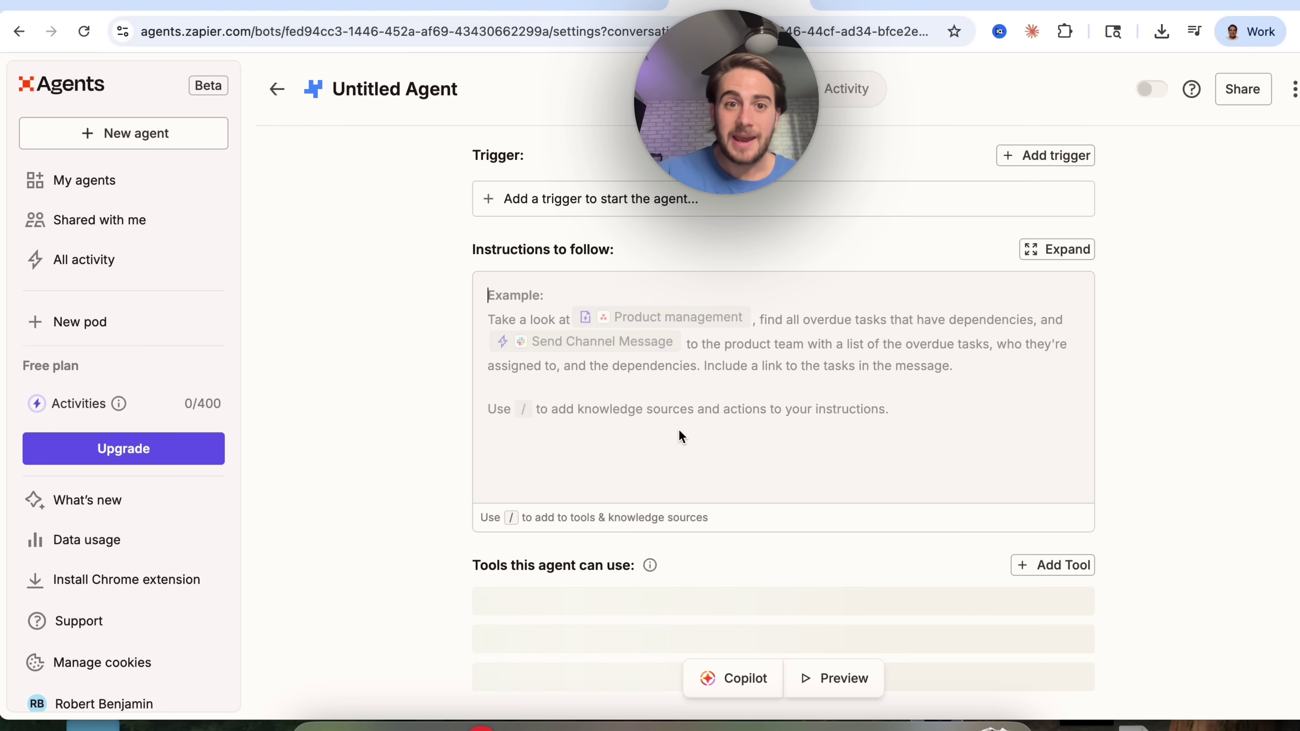
click(578, 199)
scroll(832, 421, down, 1)
scroll(831, 420, down, 1)
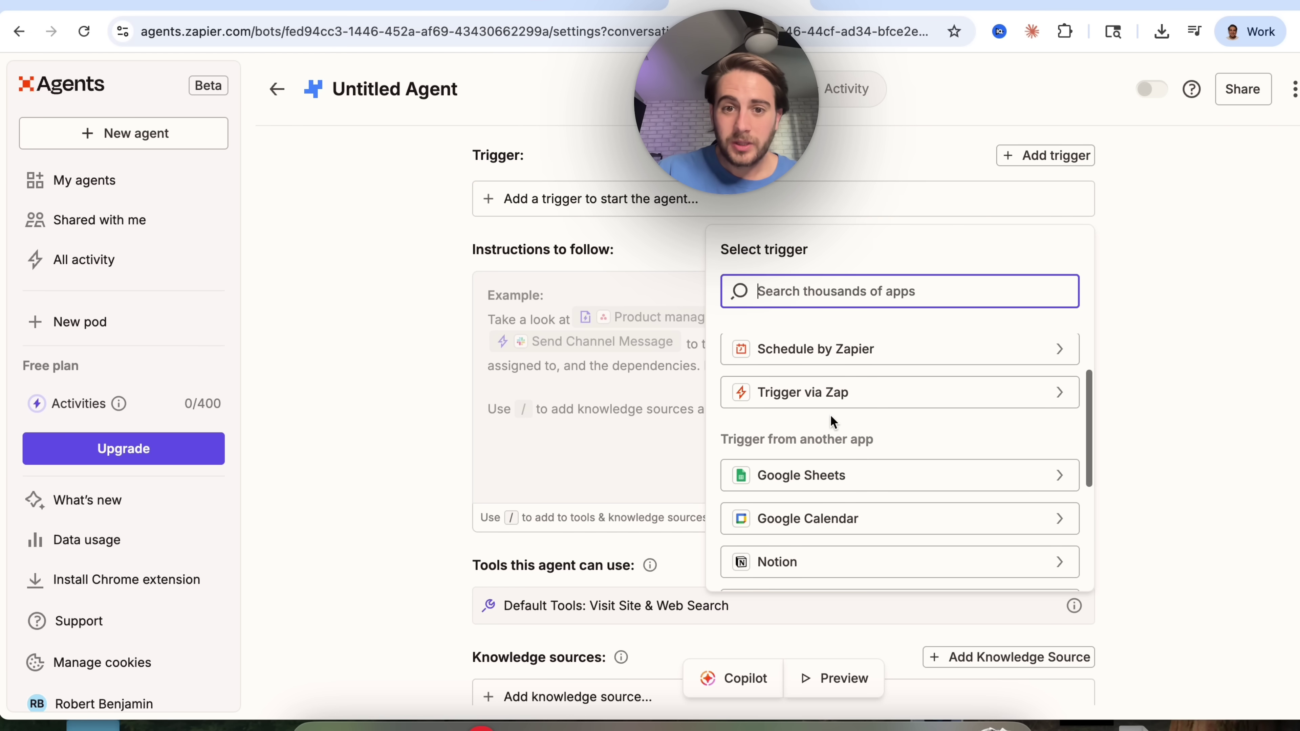
scroll(832, 421, up, 2)
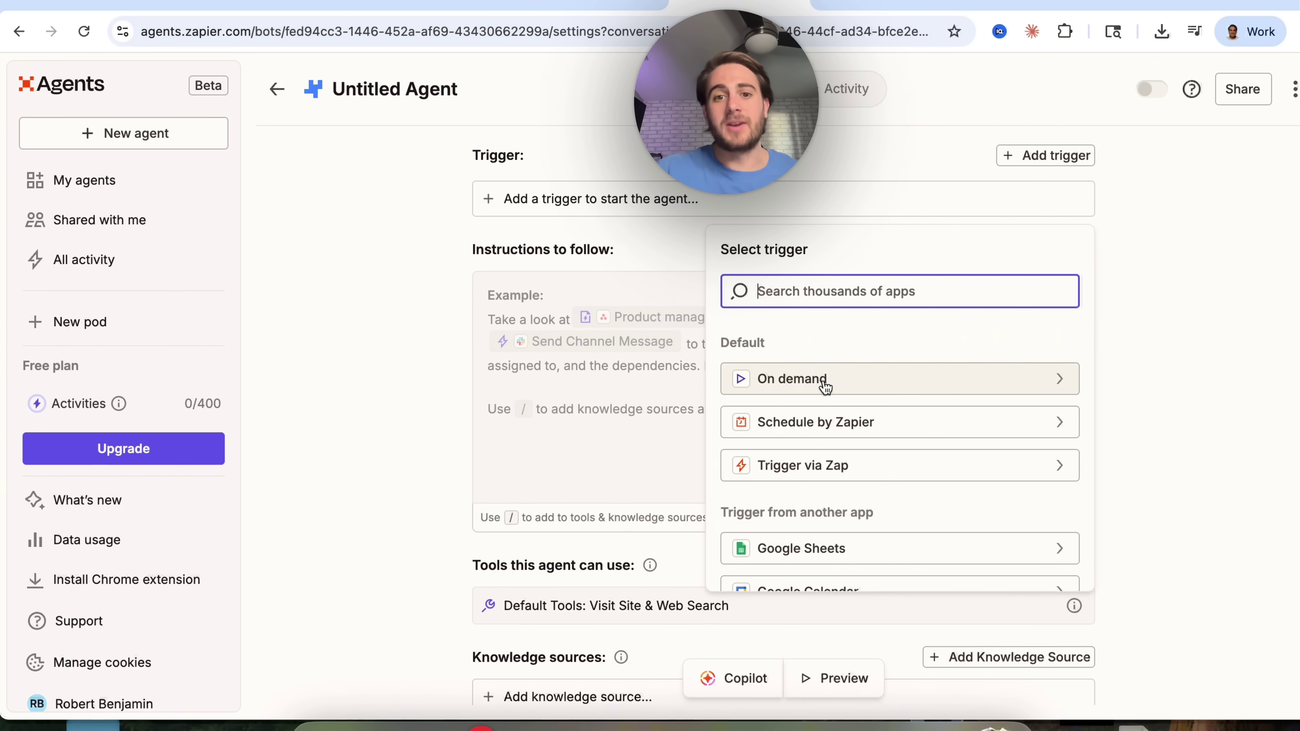
scroll(832, 430, down, 1)
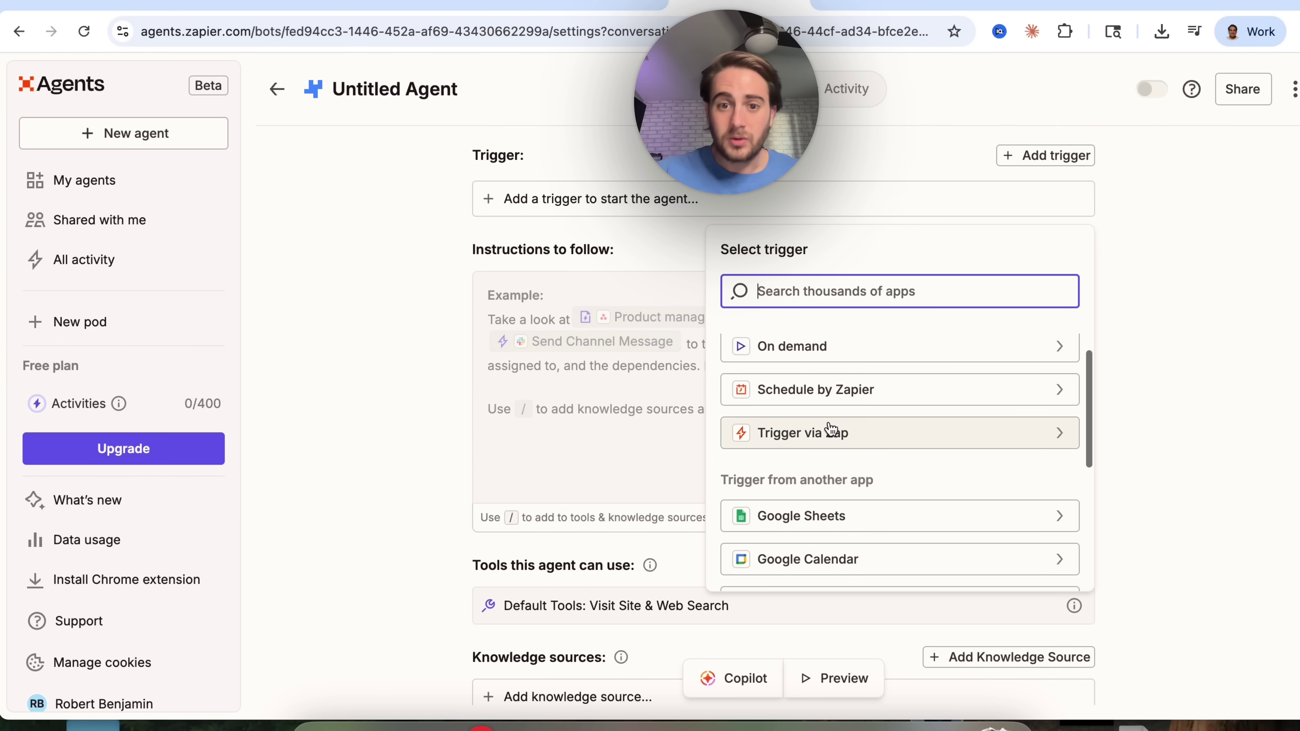
scroll(830, 431, down, 5)
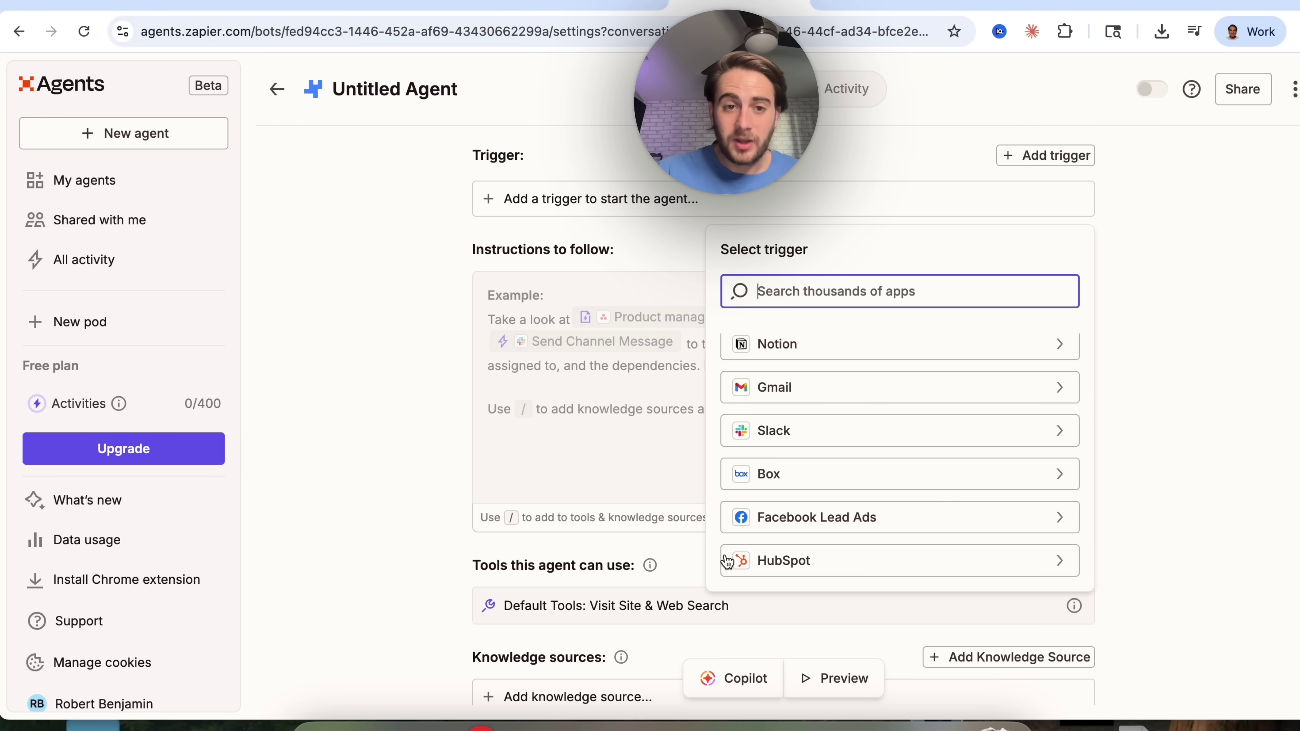
click(626, 467)
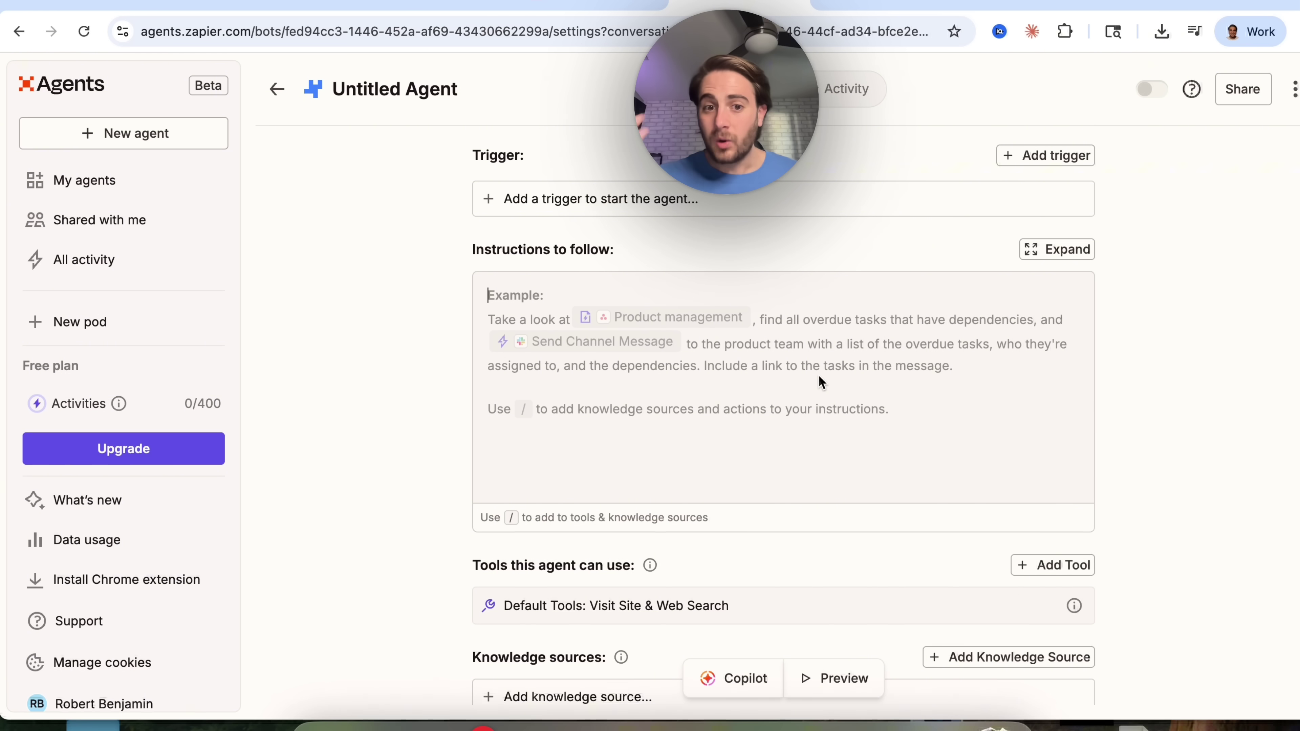
scroll(481, 530, down, 3)
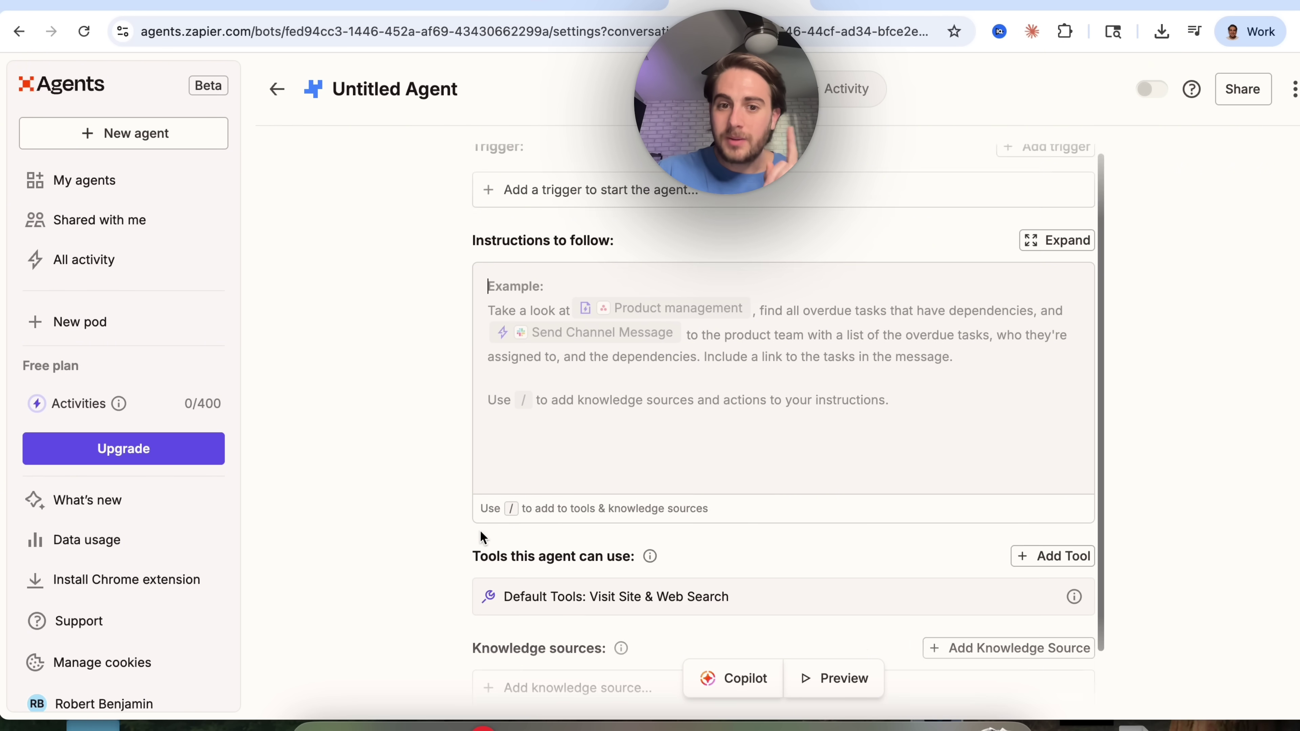
click(1033, 504)
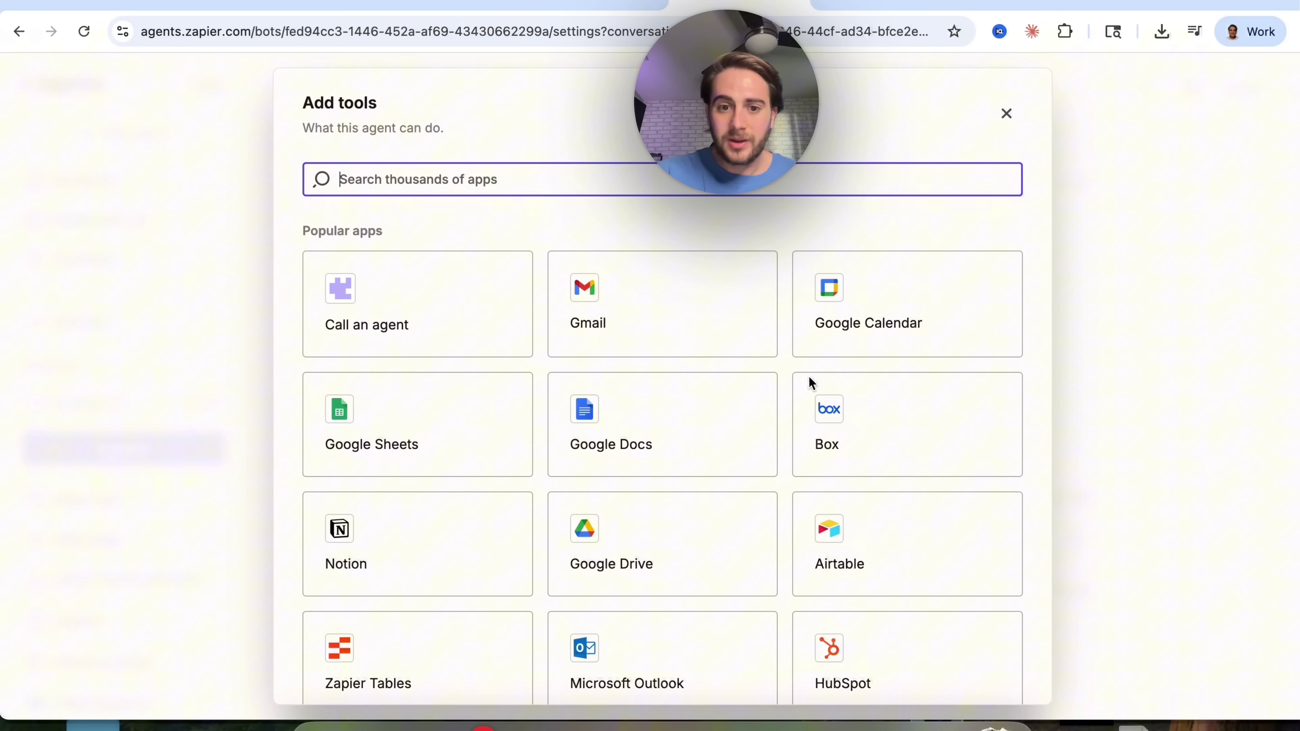
scroll(734, 418, down, 10)
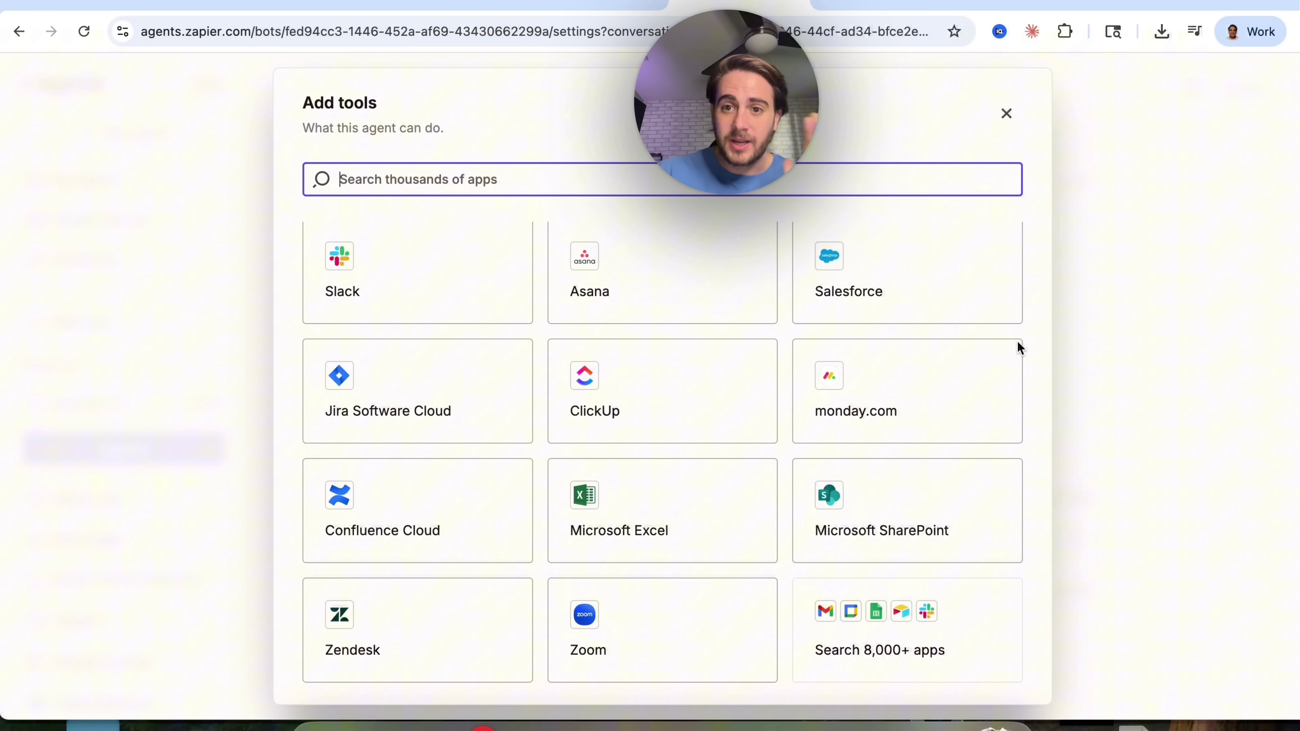
click(1004, 115)
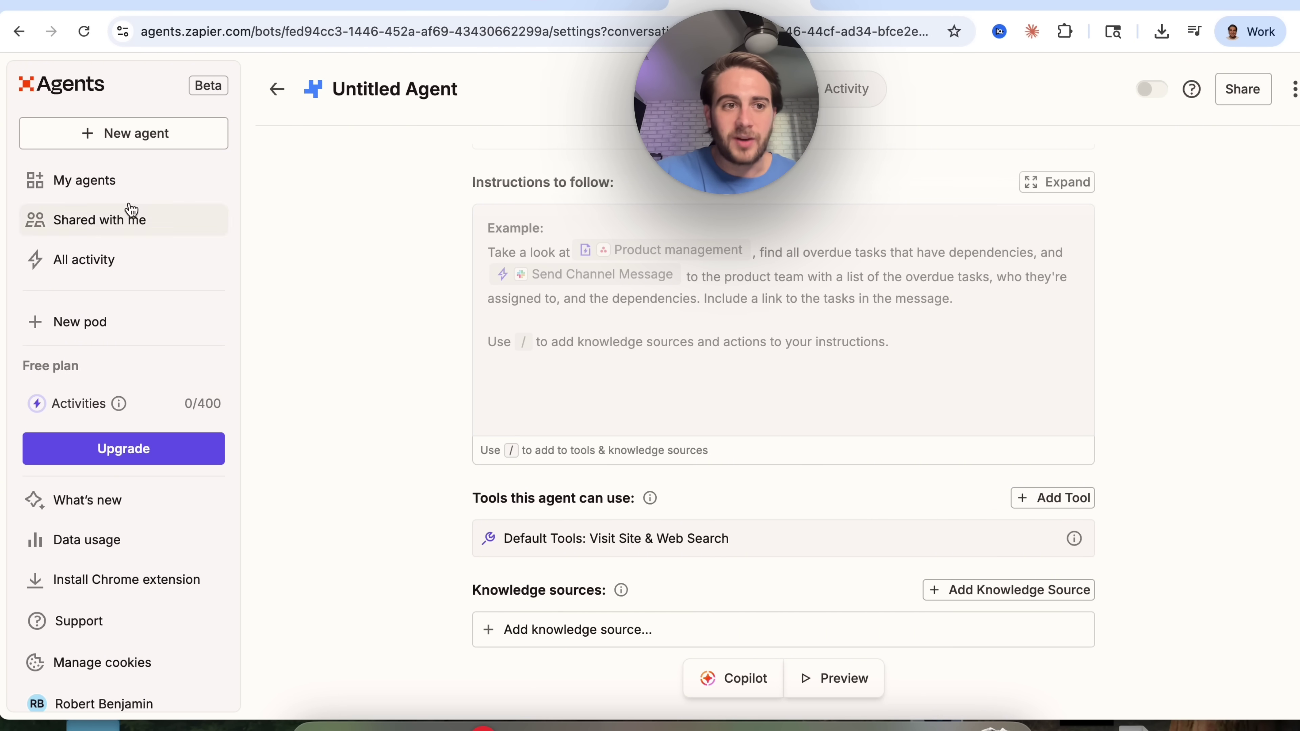
Open the Landing Page Optimizer agent and highlight each instruction step through the final goal.
click(110, 183)
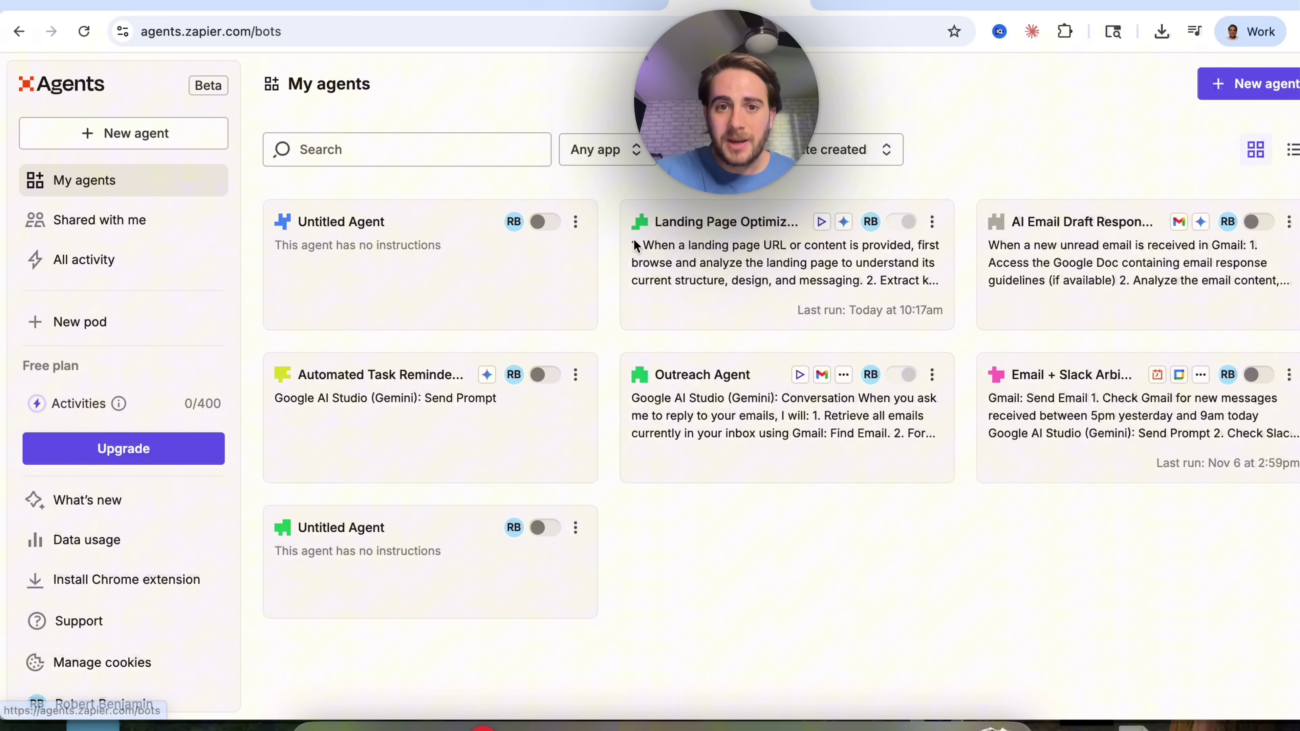
click(732, 248)
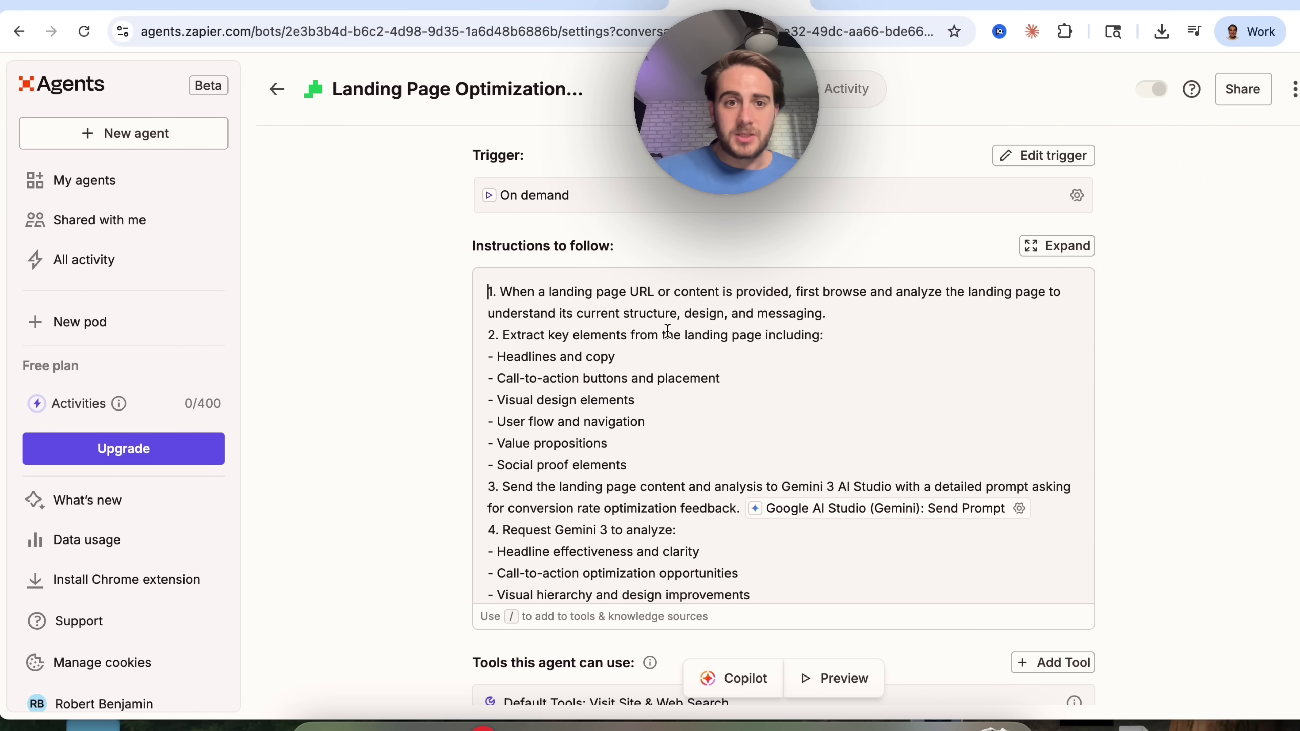
triple_click(568, 301)
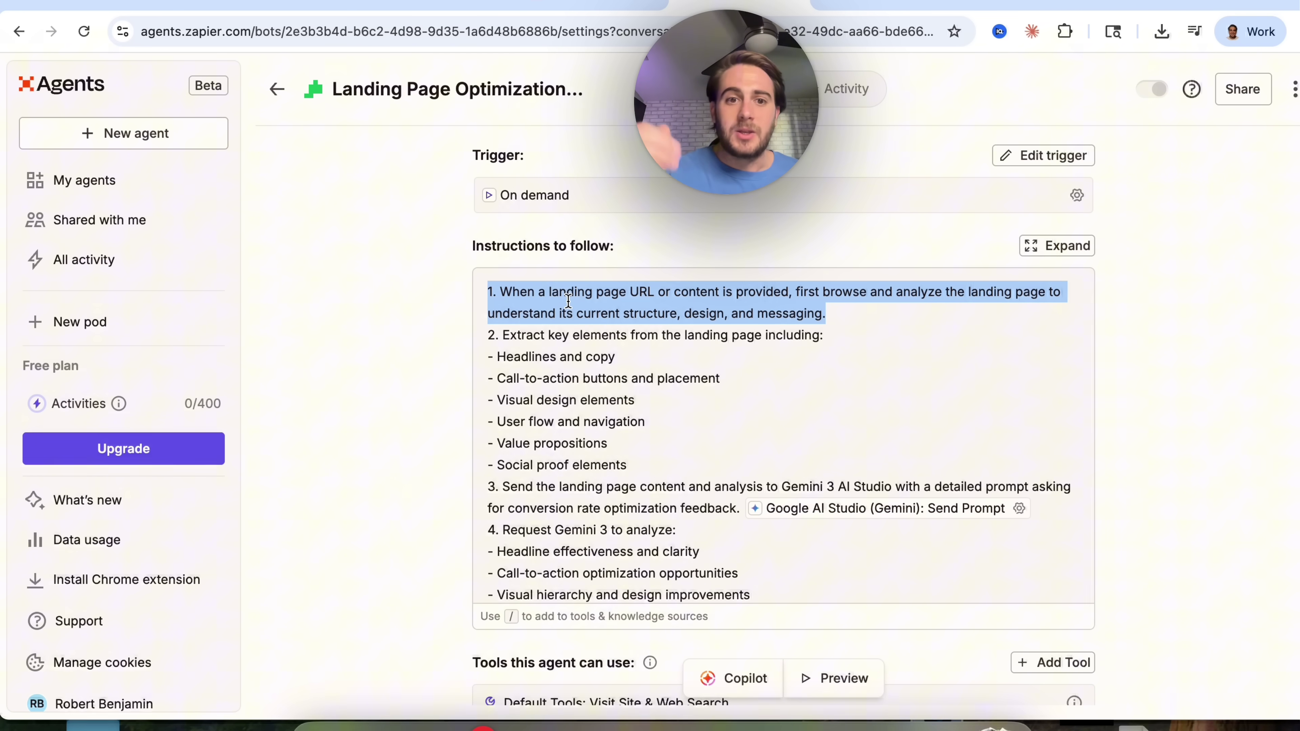
triple_click(580, 341)
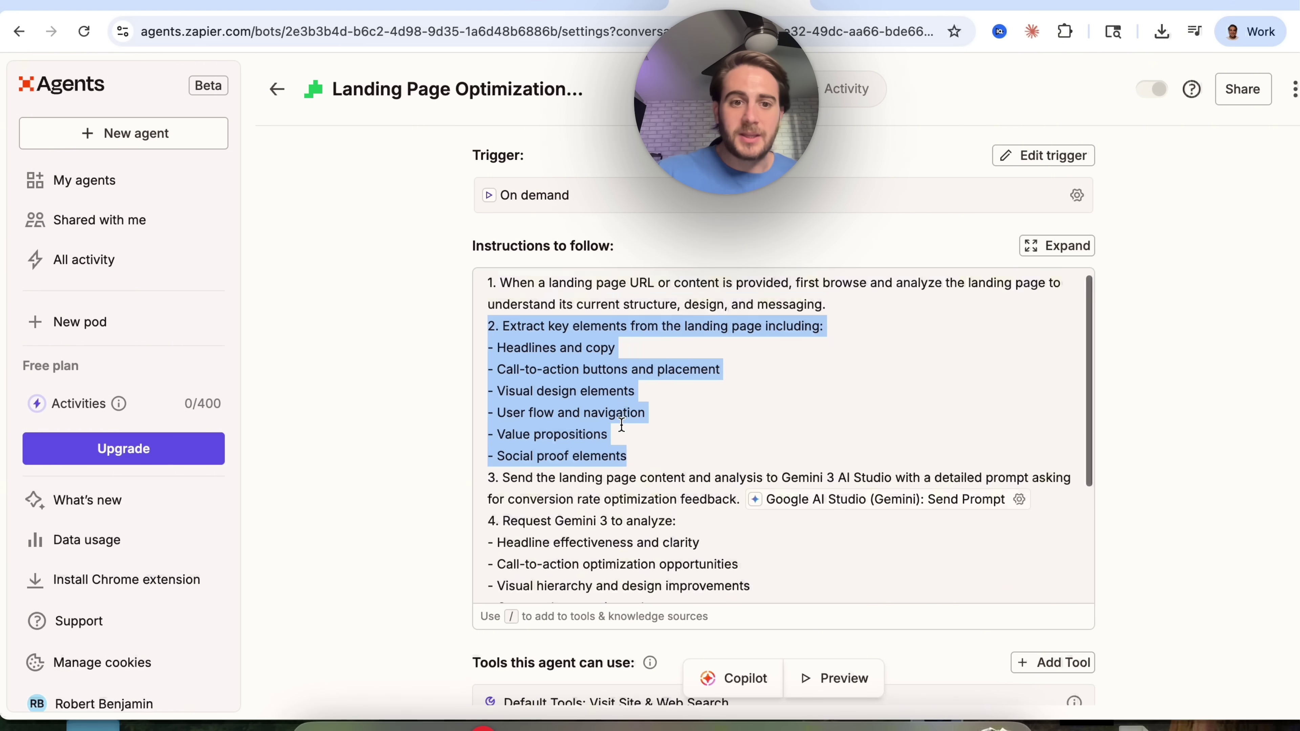
scroll(614, 387, down, 2)
triple_click(592, 440)
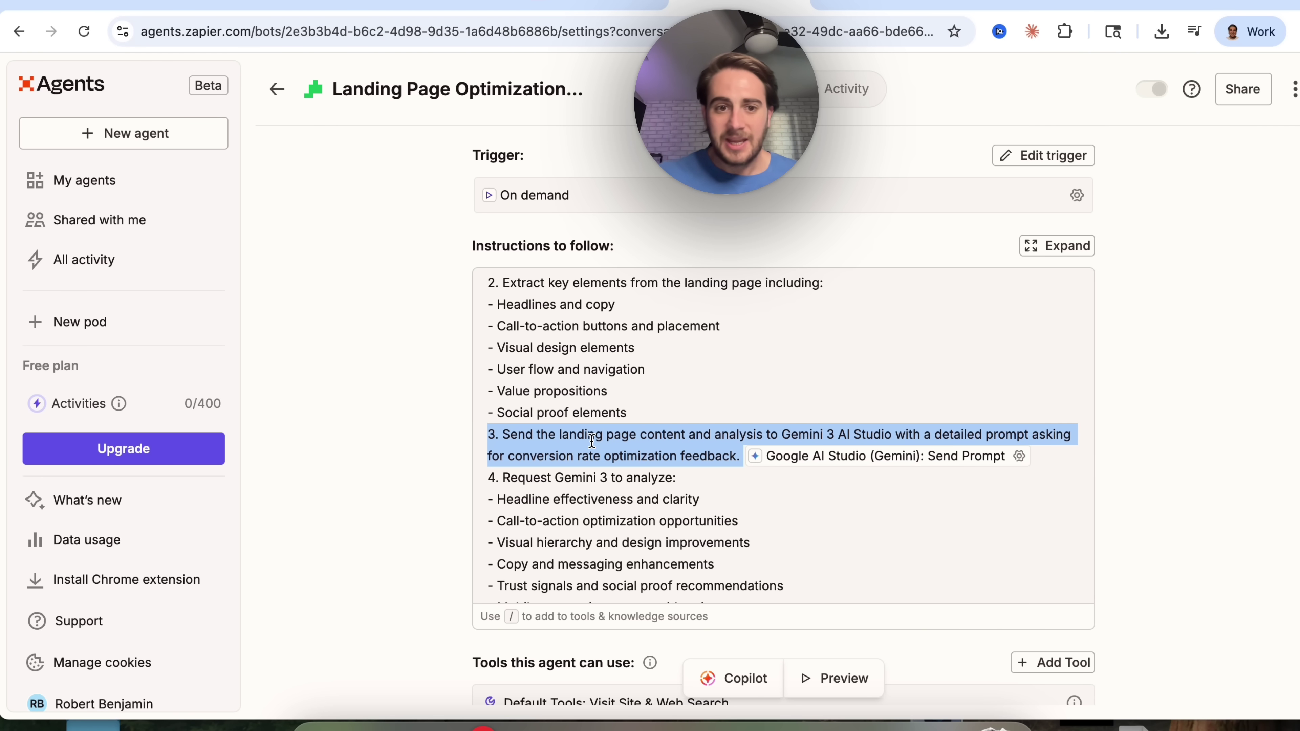
scroll(614, 464, down, 3)
drag(487, 388, 773, 547)
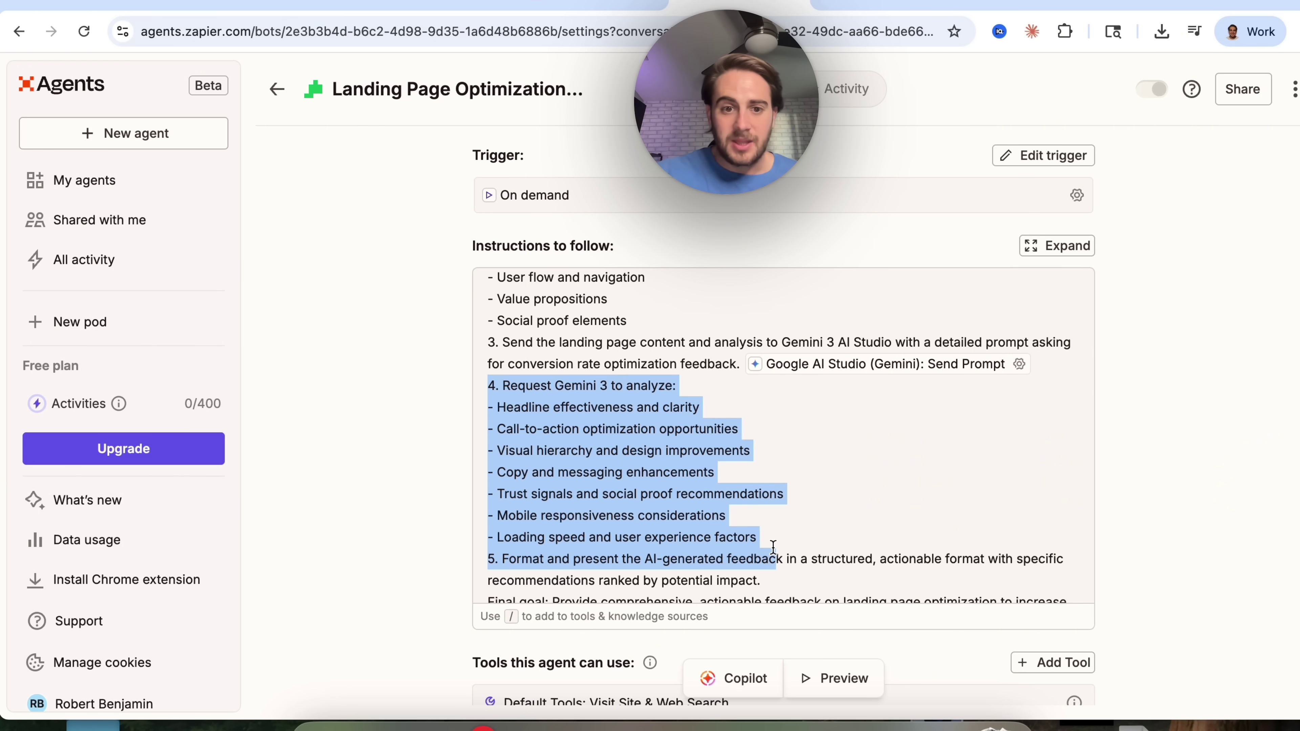
scroll(773, 546, down, 2)
triple_click(571, 557)
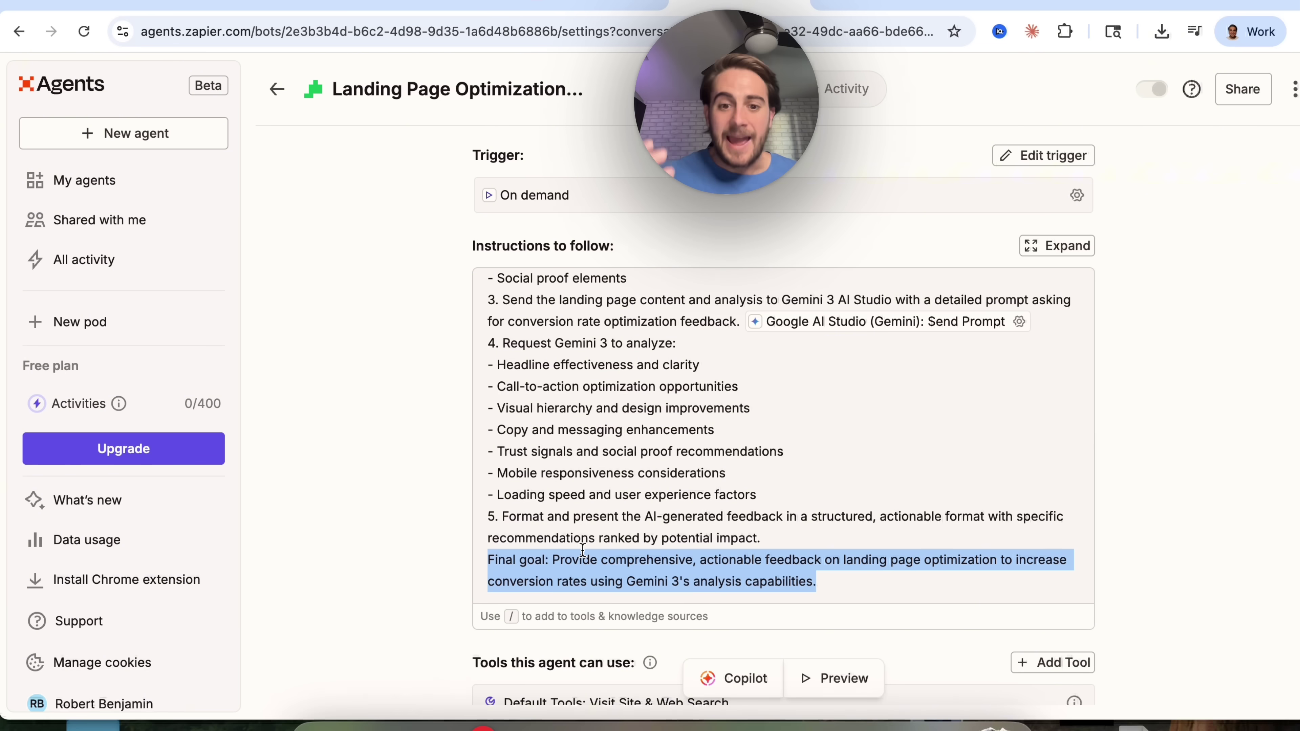
scroll(696, 561, down, 5)
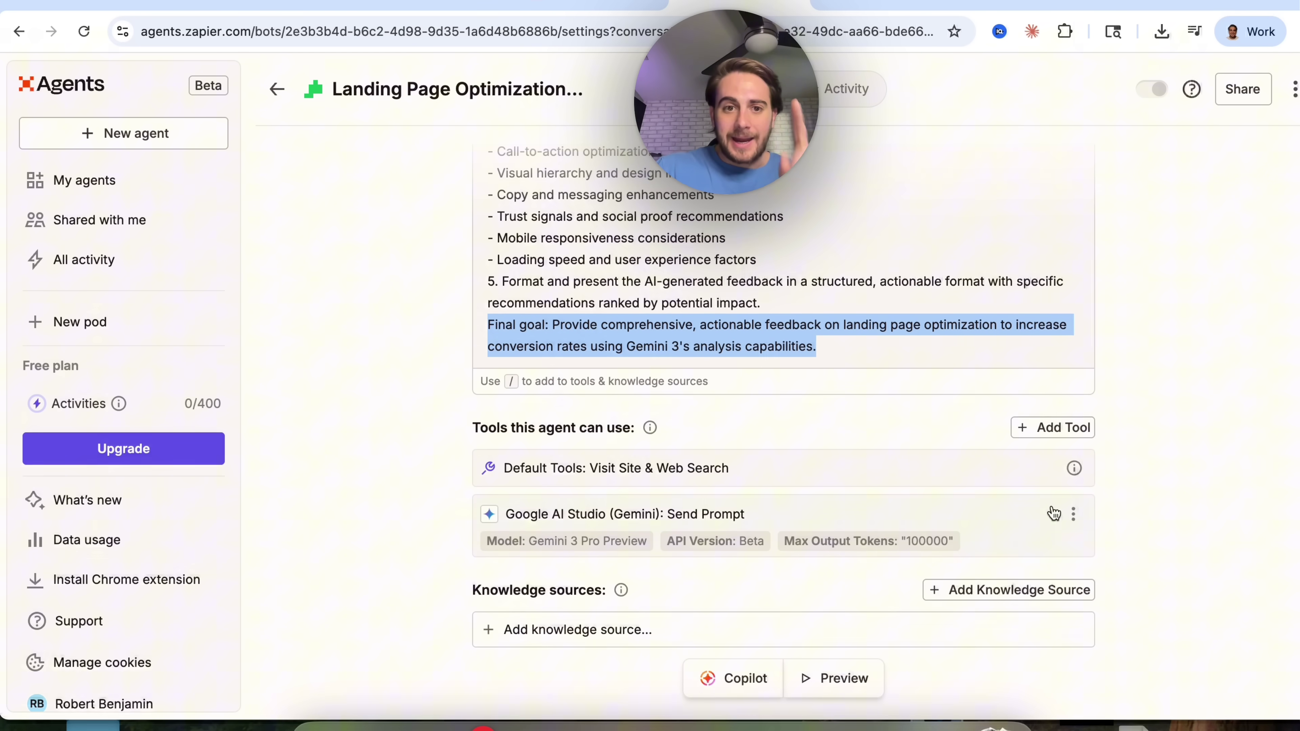
Review the Gemini Send Prompt tool settings and save them with Max Output Tokens 100000.
click(1072, 516)
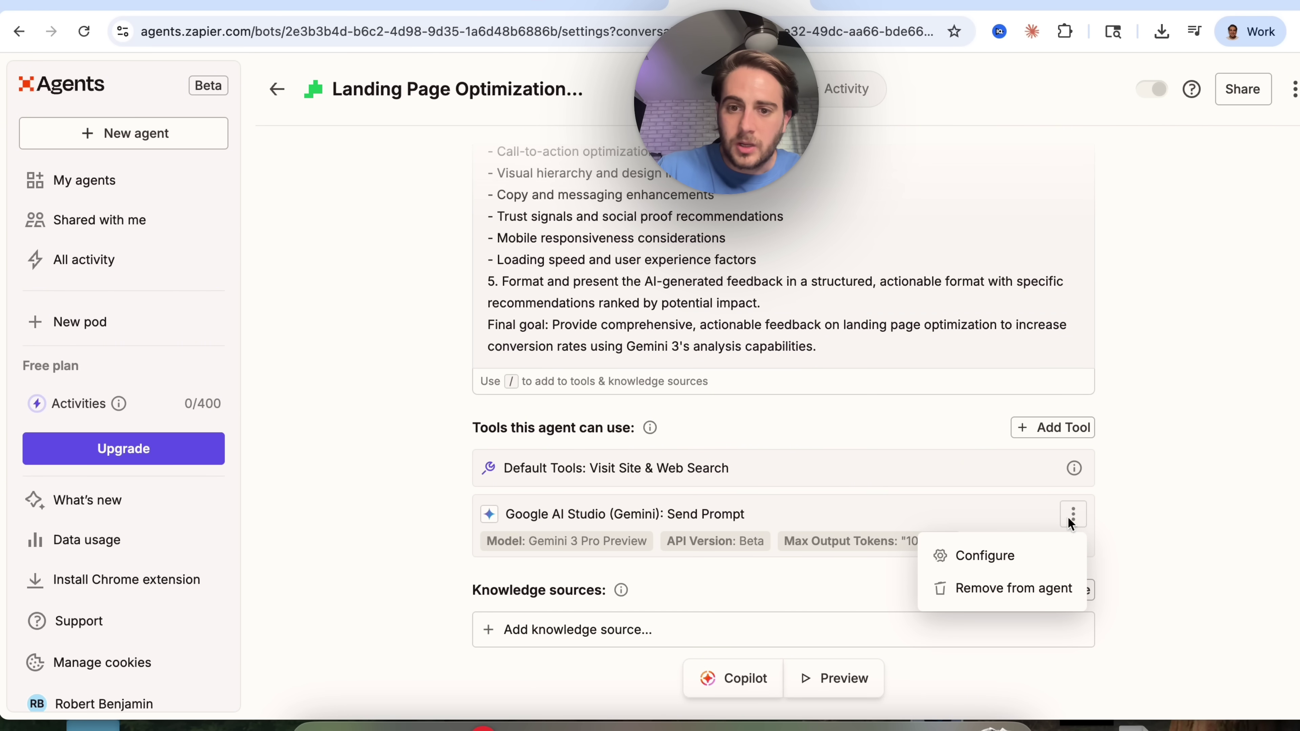
click(969, 554)
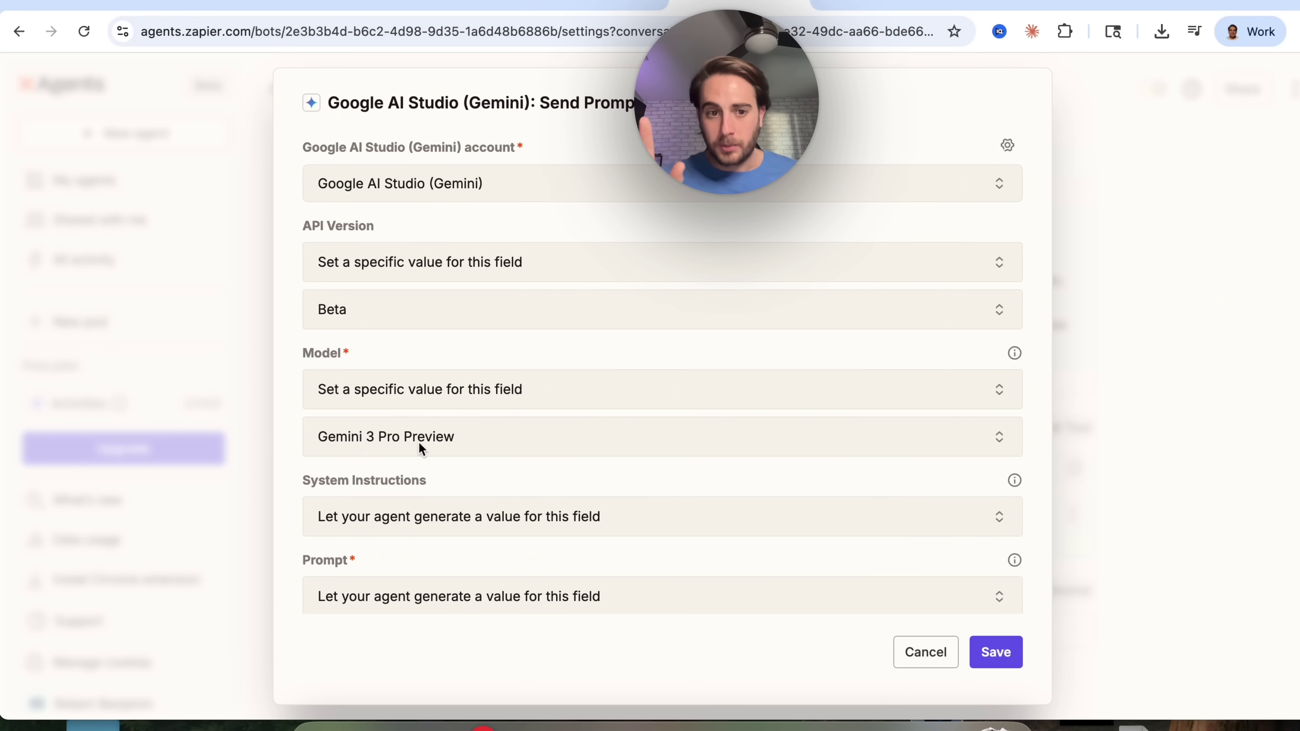
scroll(419, 444, down, 5)
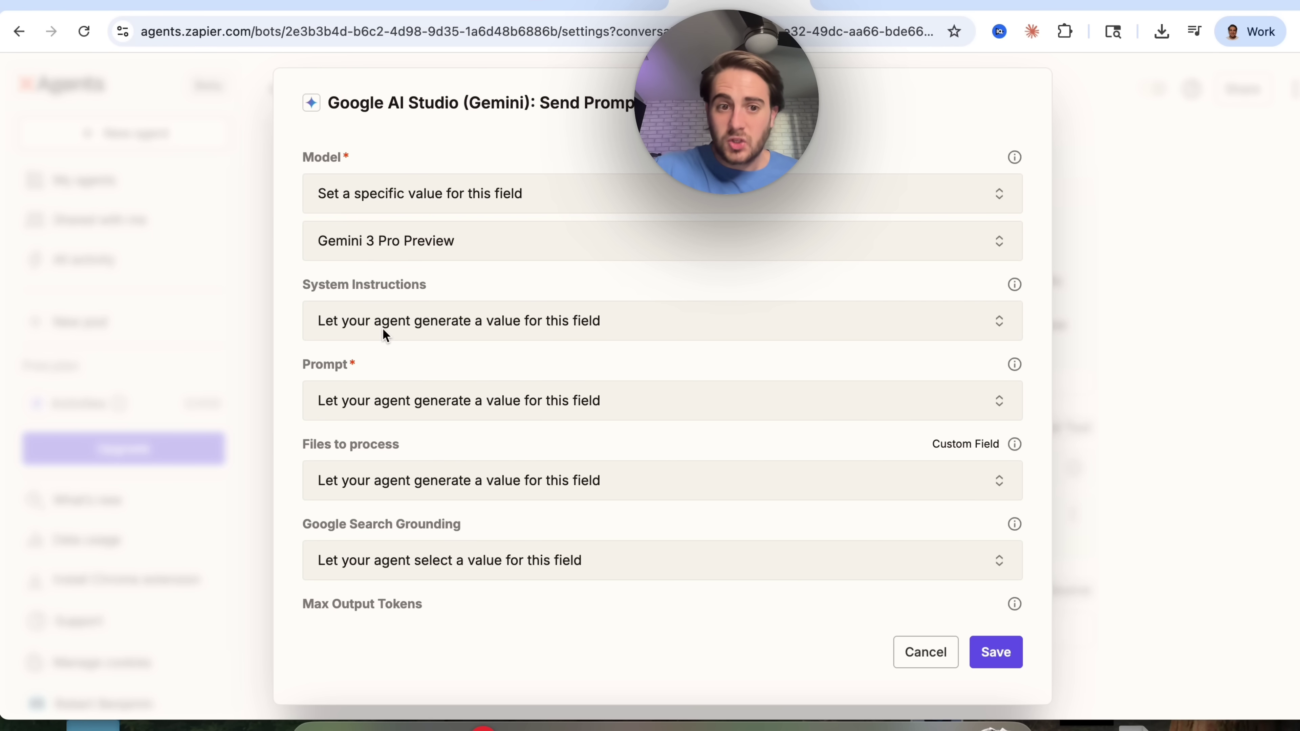
scroll(382, 329, down, 3)
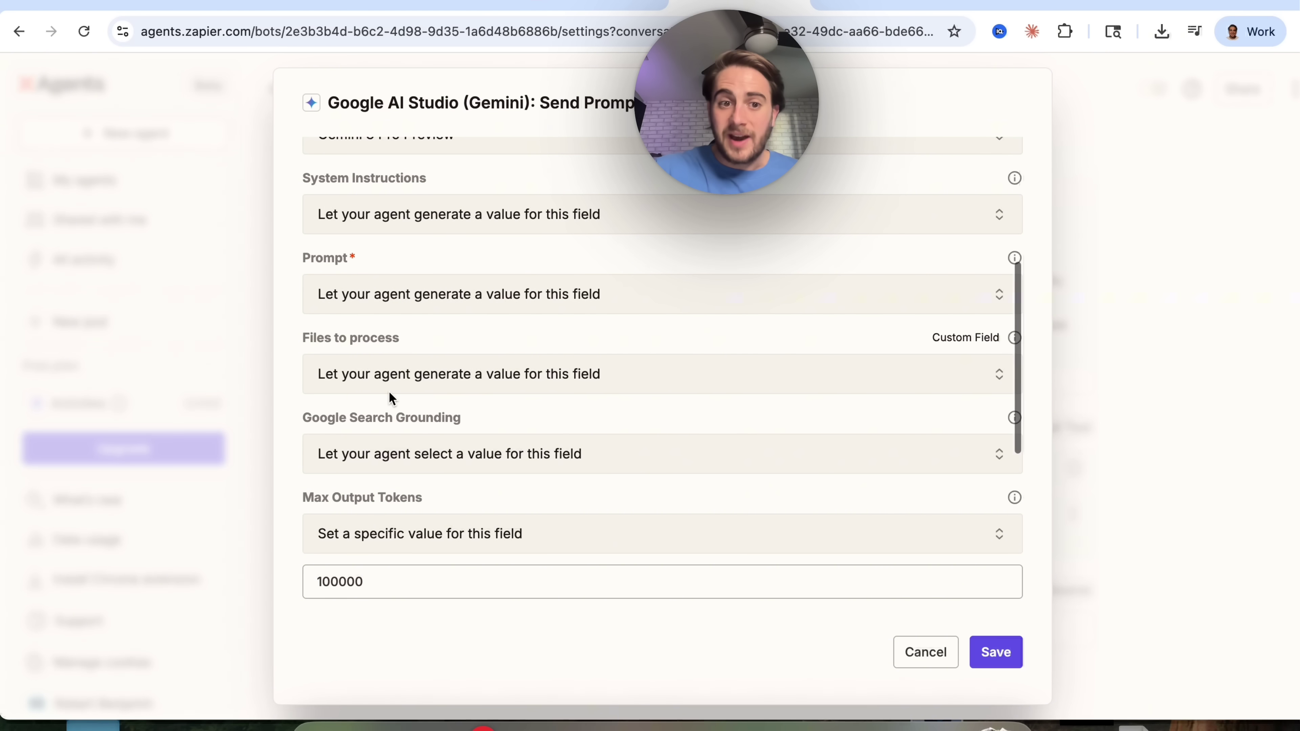
scroll(389, 392, down, 4)
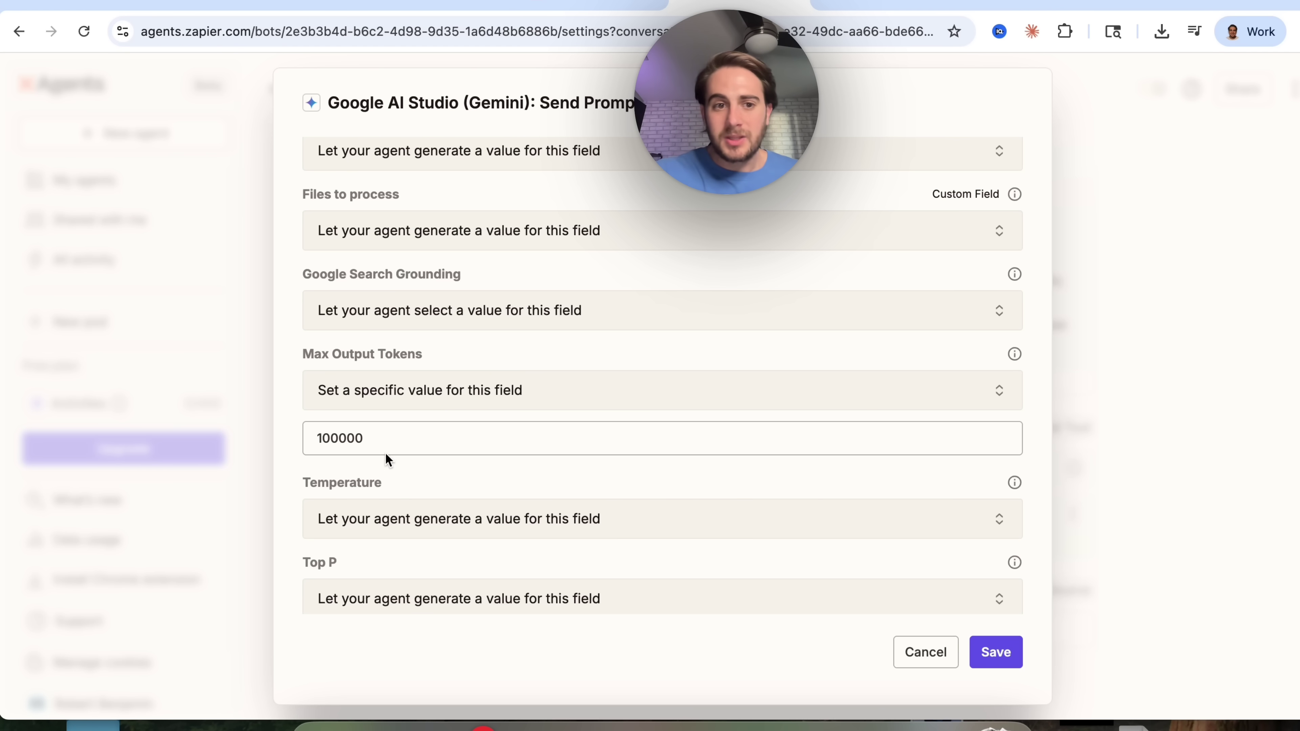
scroll(342, 438, down, 6)
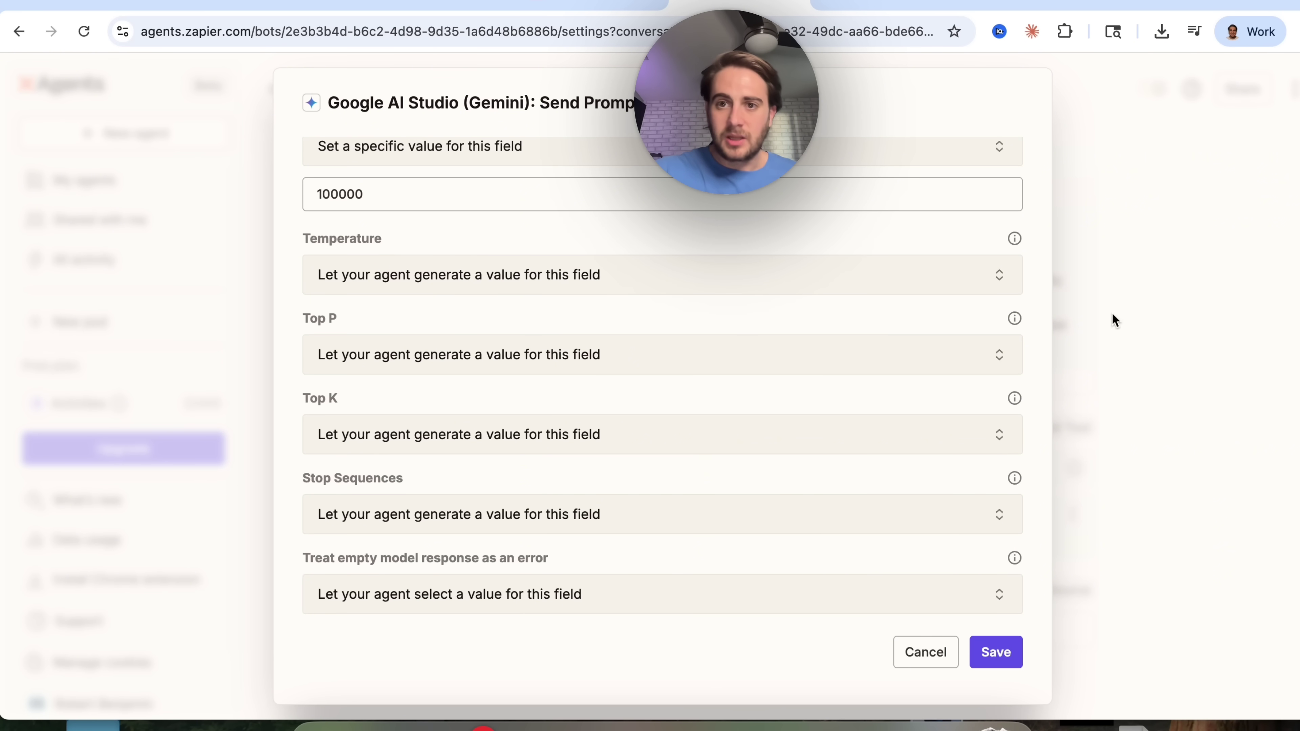
click(999, 656)
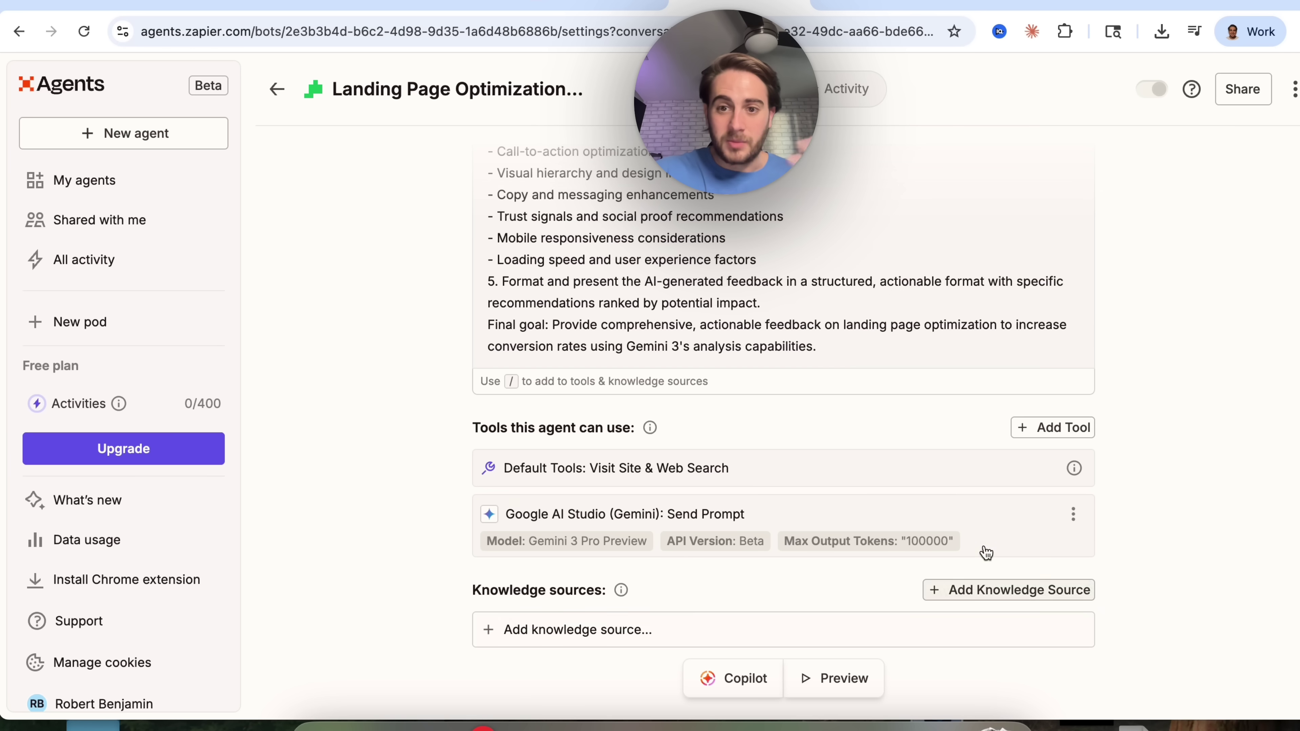
Start a fresh test run of the agent and load contentbuddy.ai in a new tab.
click(832, 678)
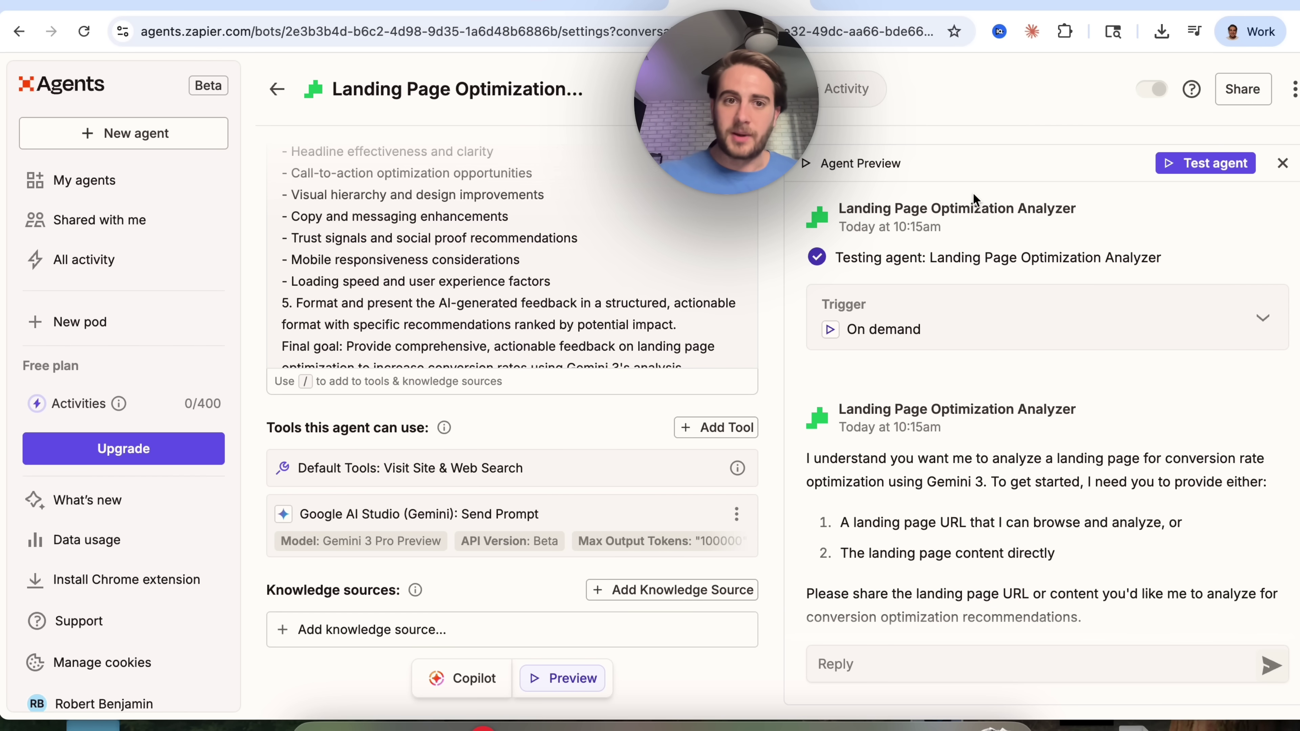
click(1218, 171)
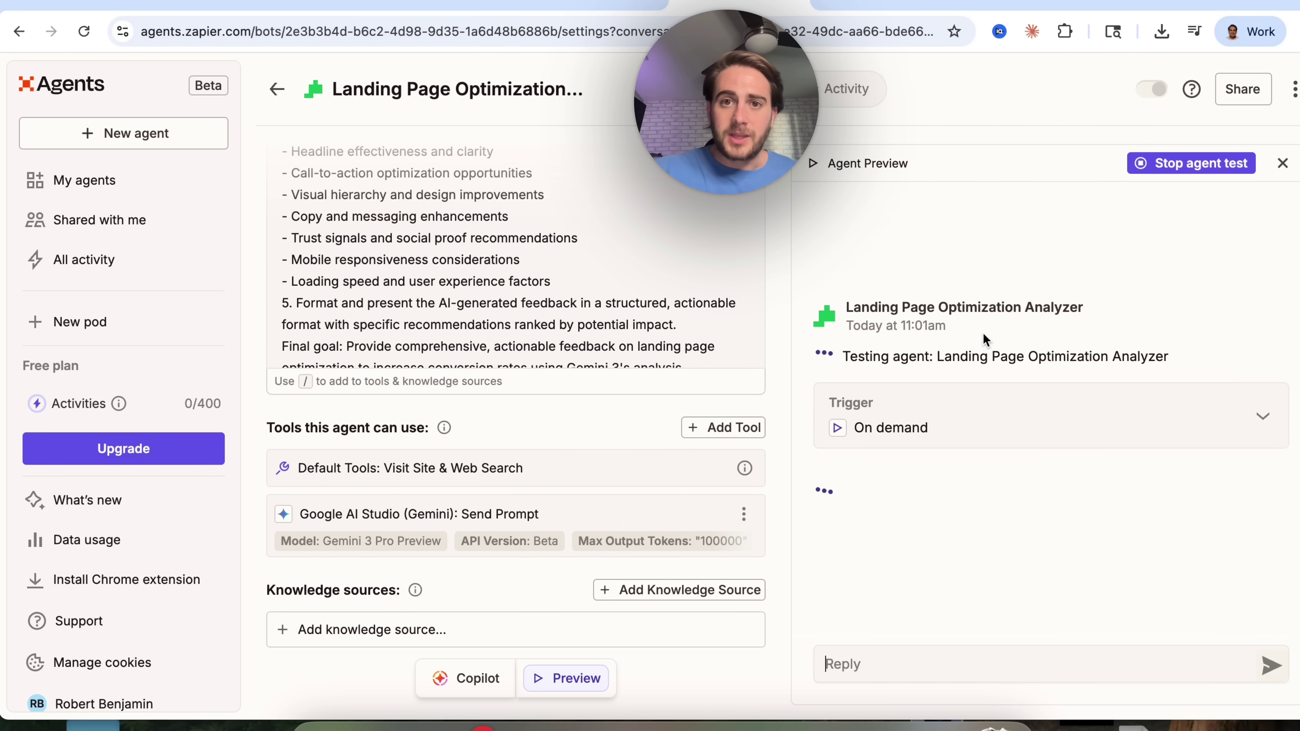
click(1266, 5)
text(contentbuddy.ai)
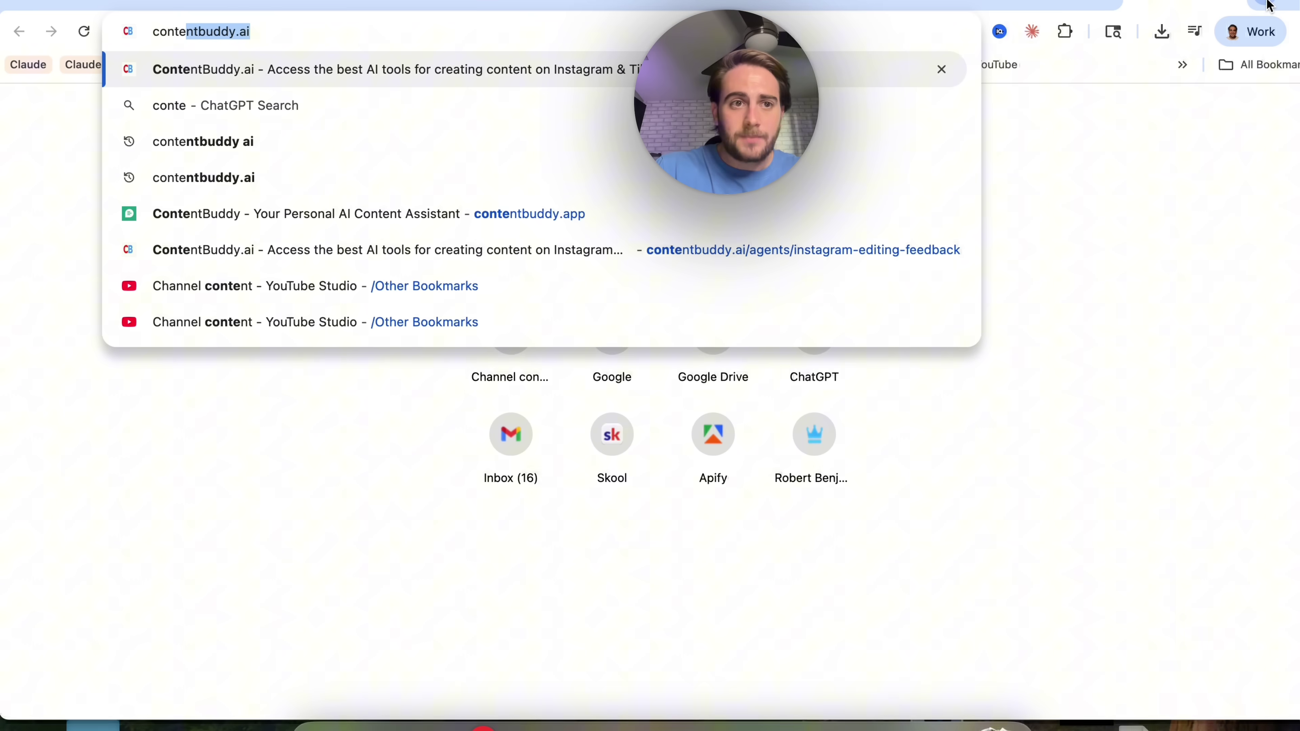
key(Return)
Copy the ContentBuddy.ai URL and send it to the test agent for analysis.
click(231, 31)
key(super+c)
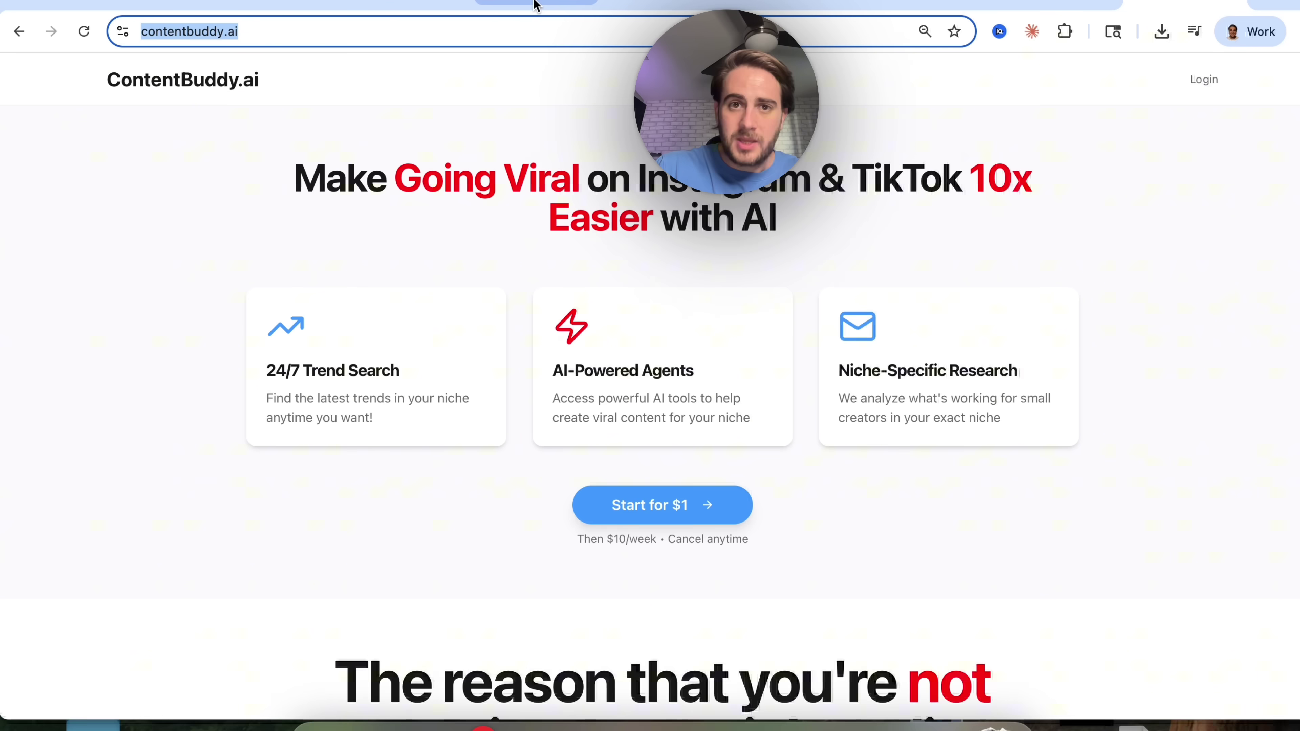
click(642, 6)
key(super+v)
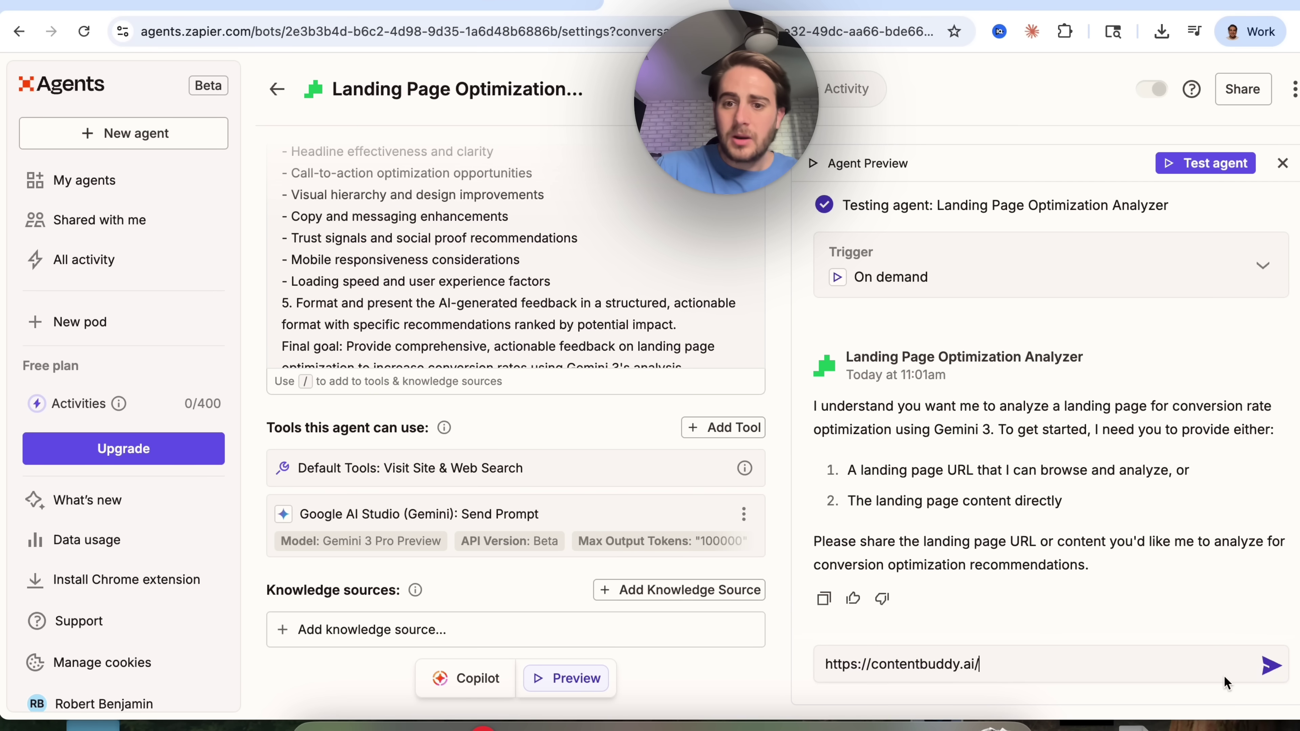
click(1270, 665)
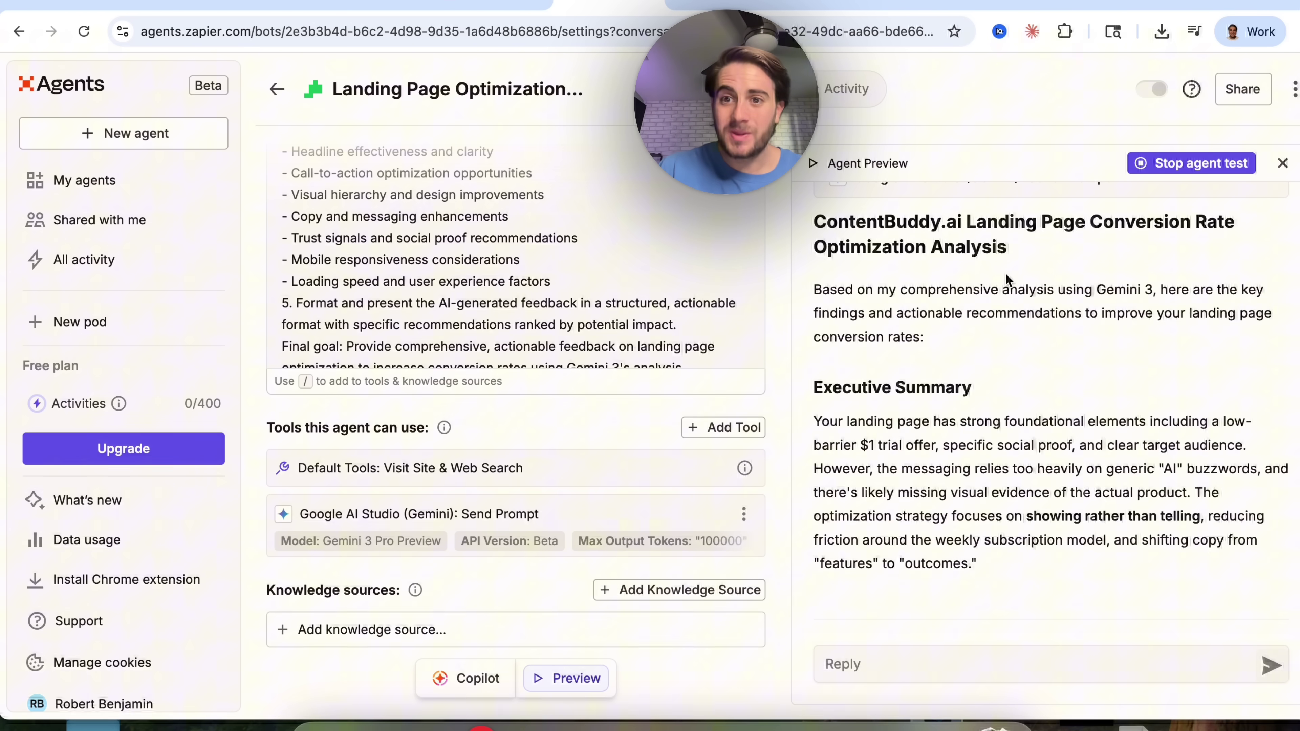
Scroll through the full ContentBuddy.ai conversion-optimization report in the Agent Preview panel.
scroll(945, 405, down, 2)
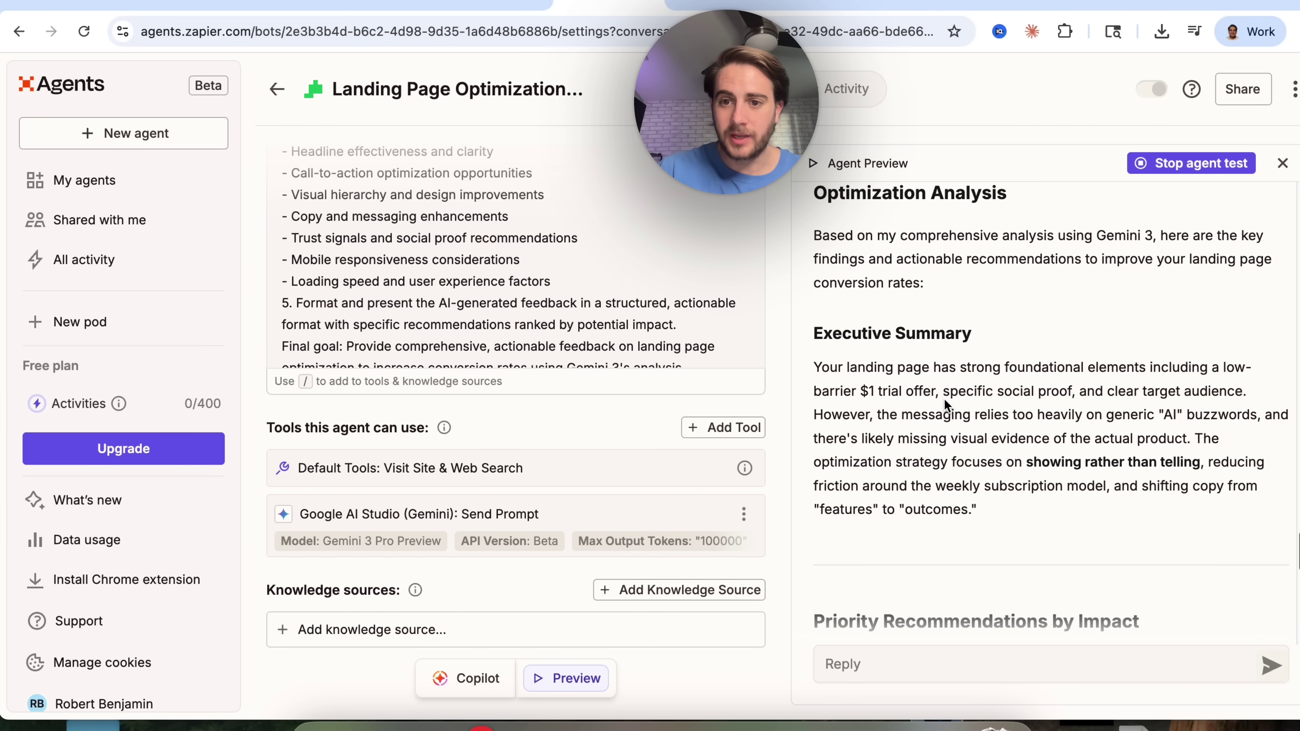
scroll(928, 376, down, 5)
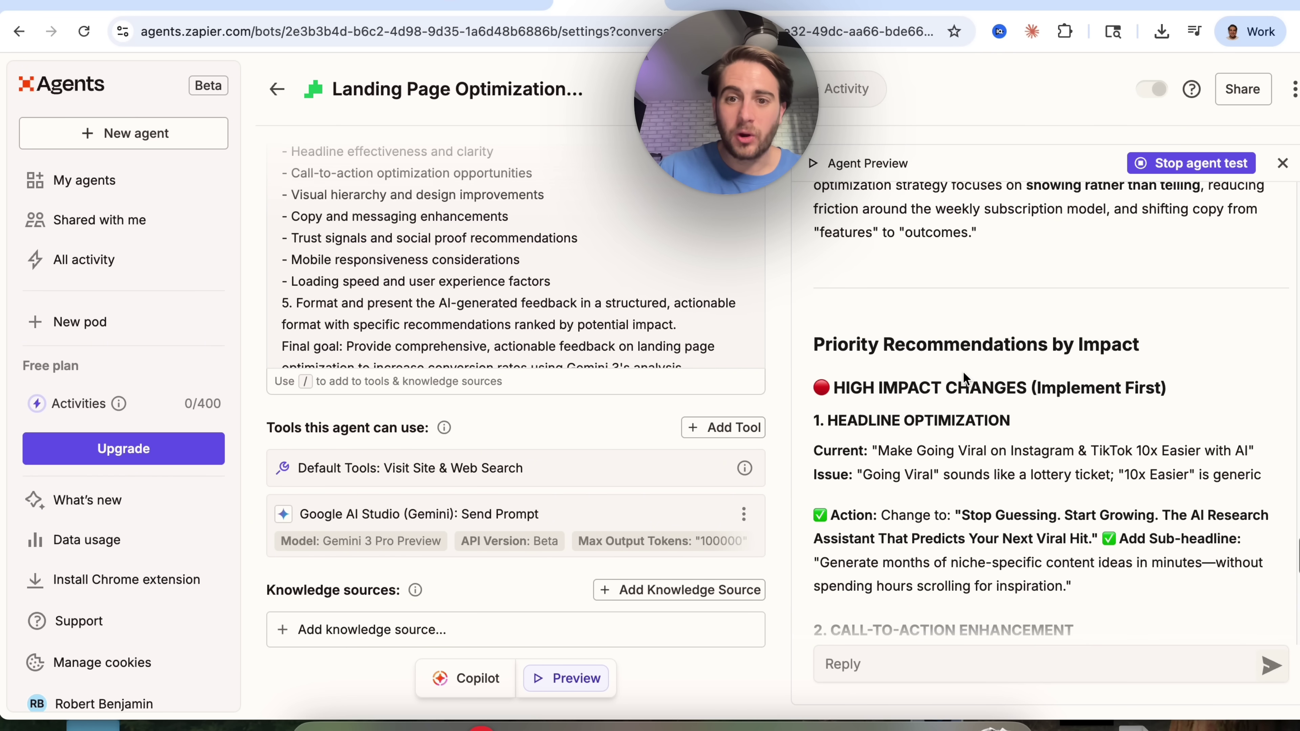
scroll(963, 376, down, 2)
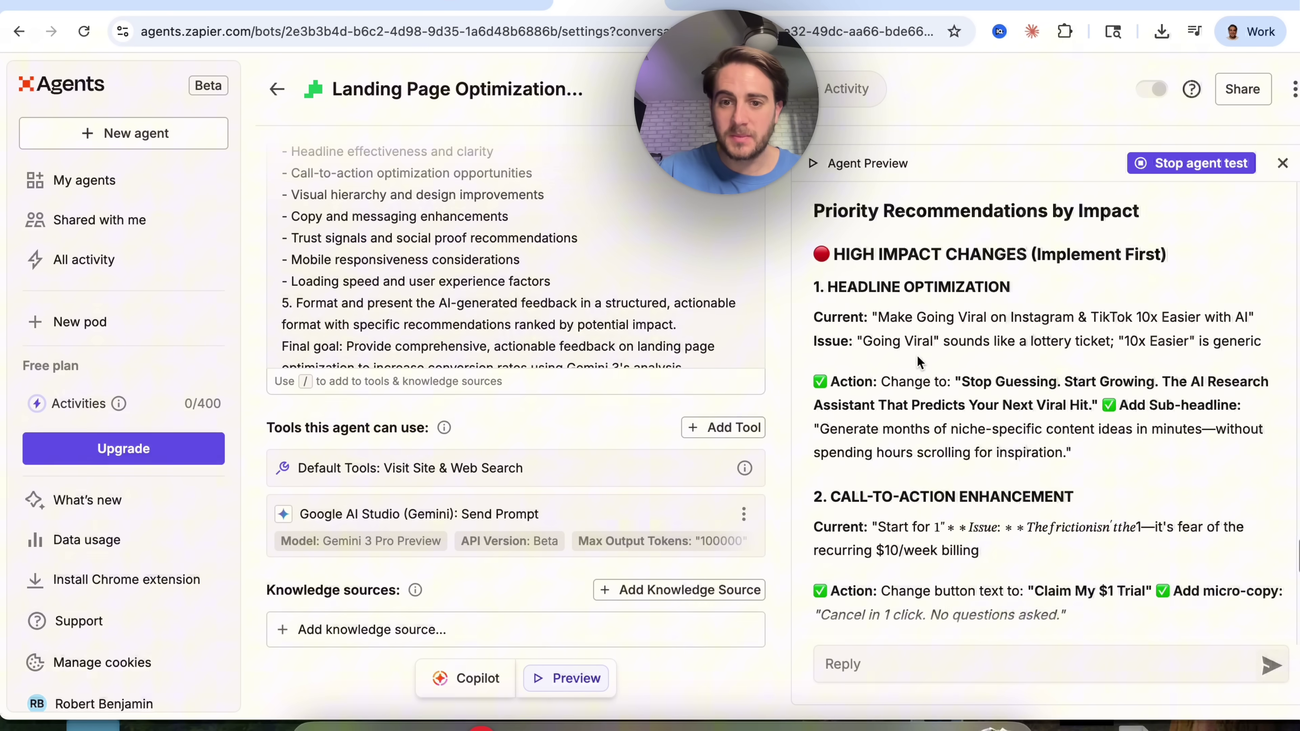
scroll(877, 523, down, 4)
scroll(877, 522, down, 4)
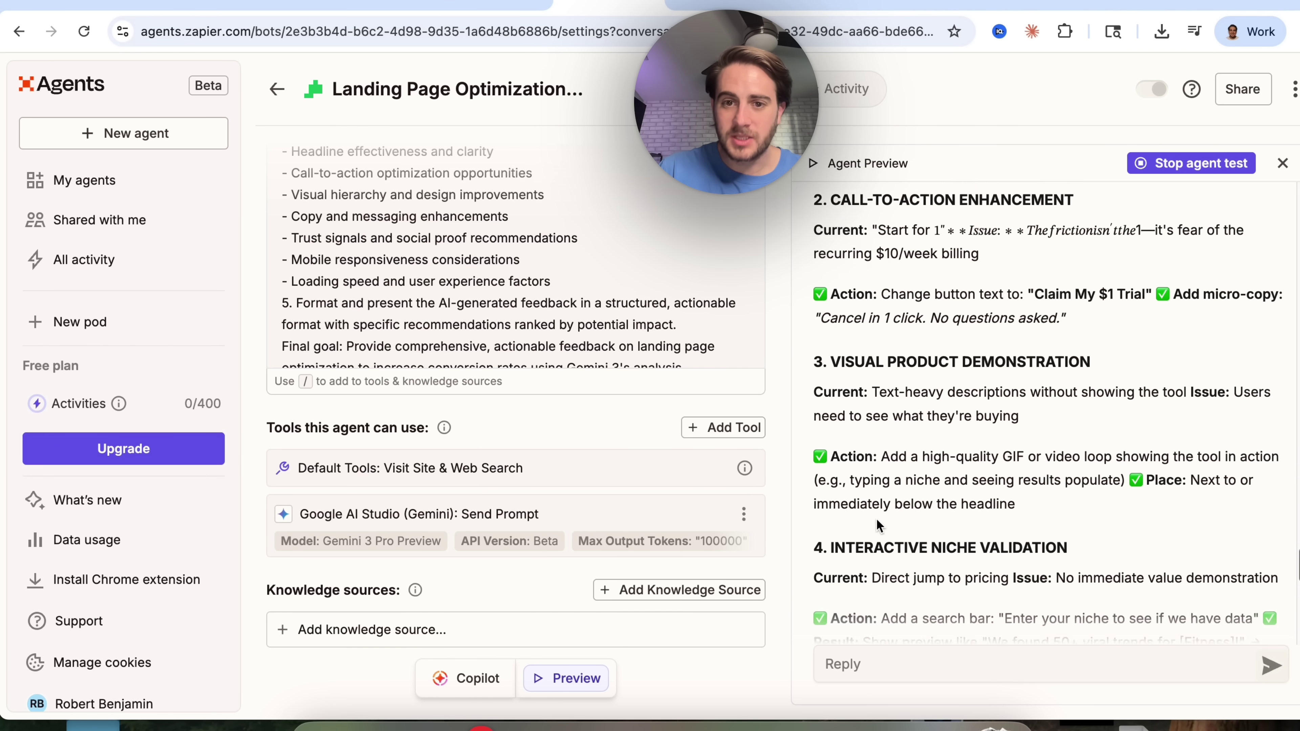
scroll(1011, 323, down, 2)
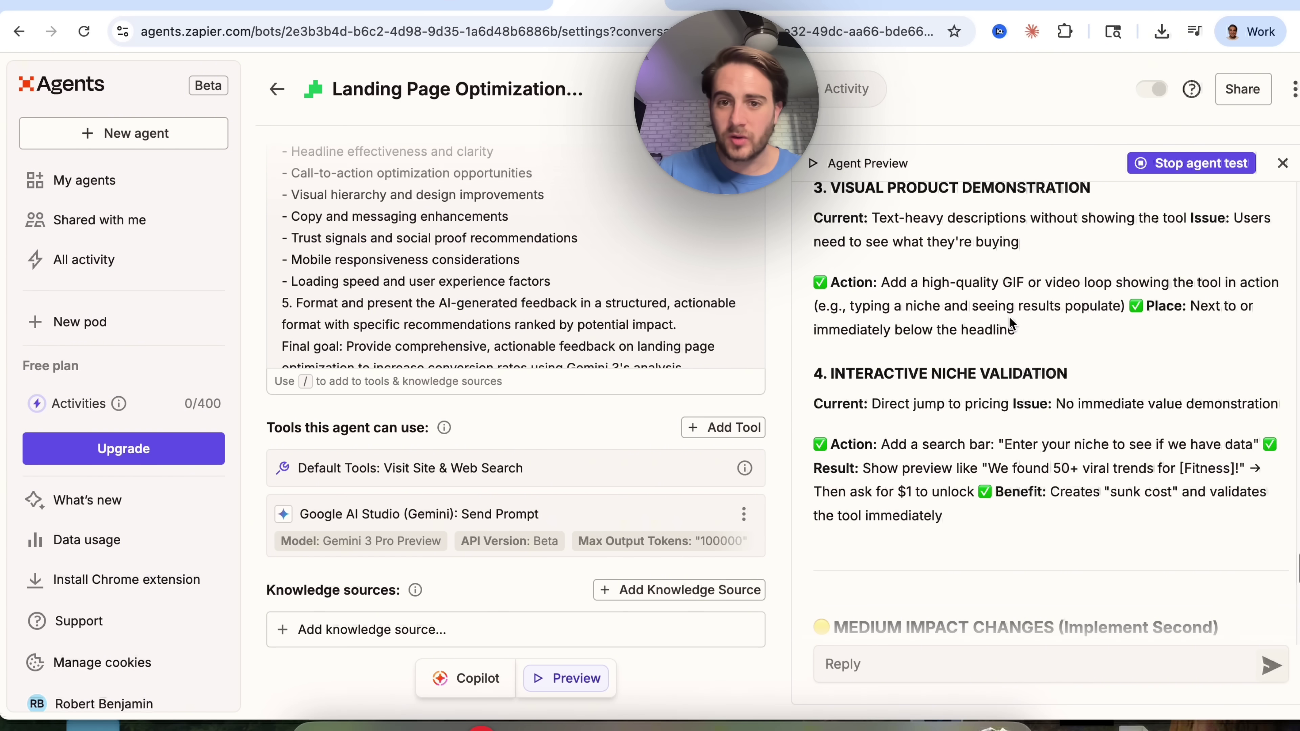
scroll(975, 463, down, 5)
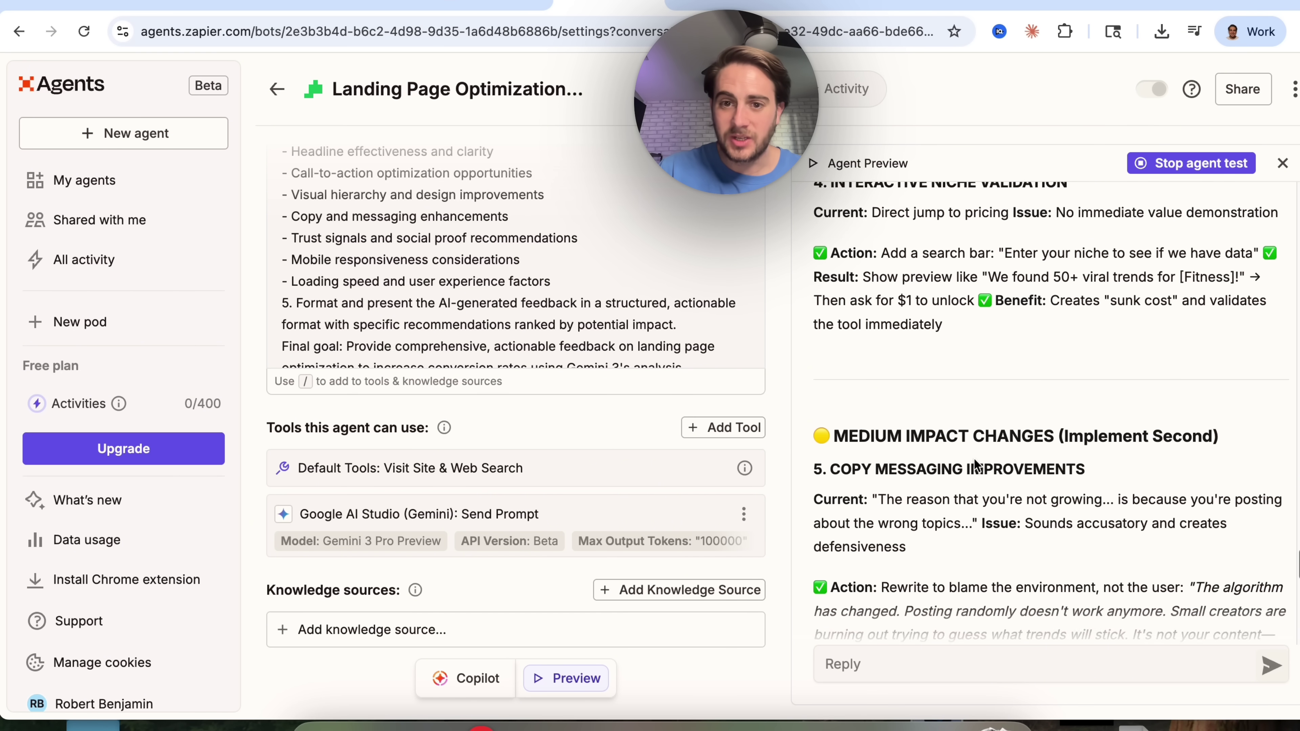
scroll(926, 436, down, 4)
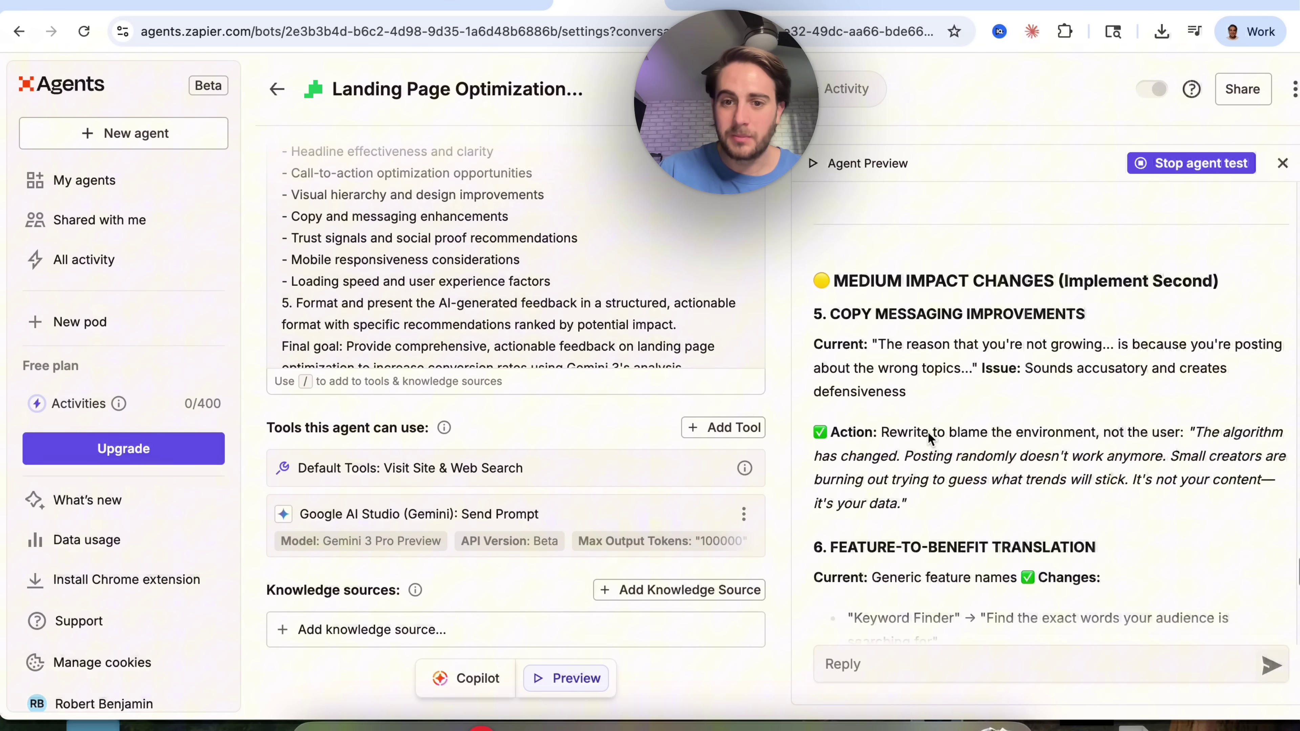
scroll(953, 447, down, 4)
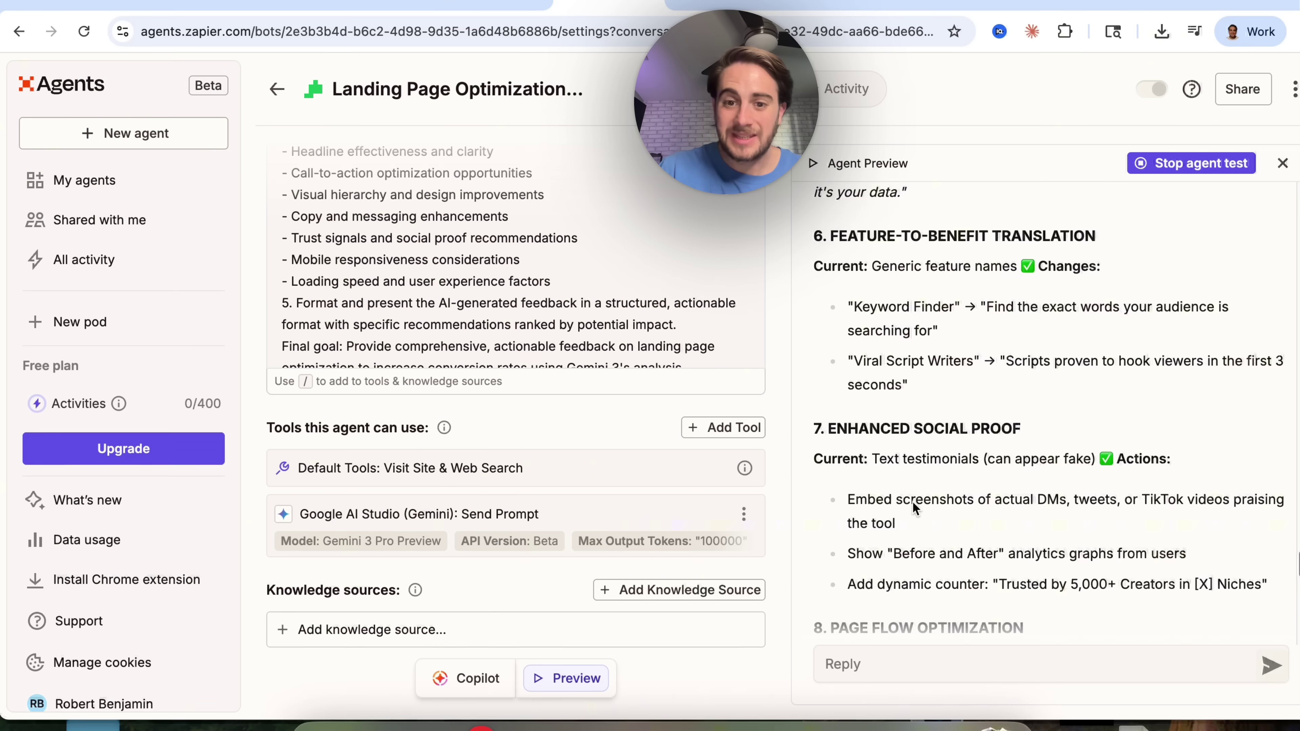
scroll(912, 500, down, 4)
scroll(943, 467, down, 5)
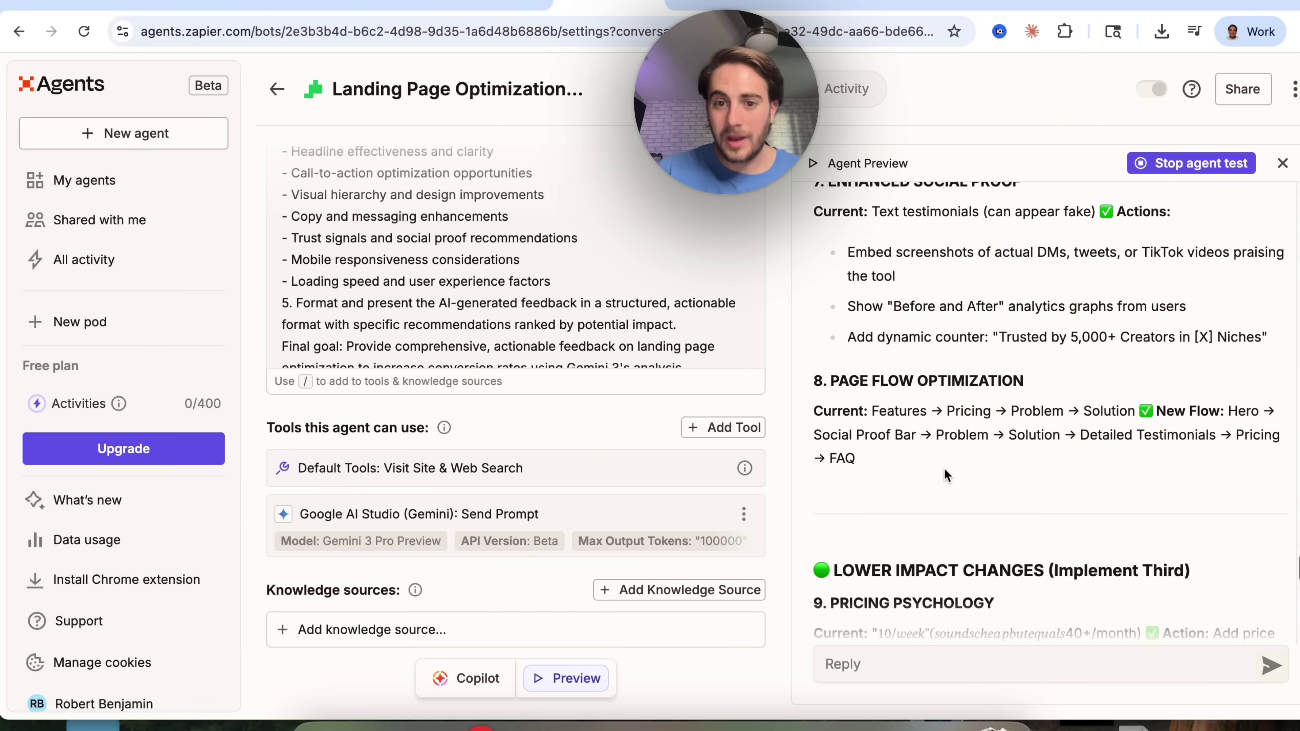
scroll(943, 468, down, 1)
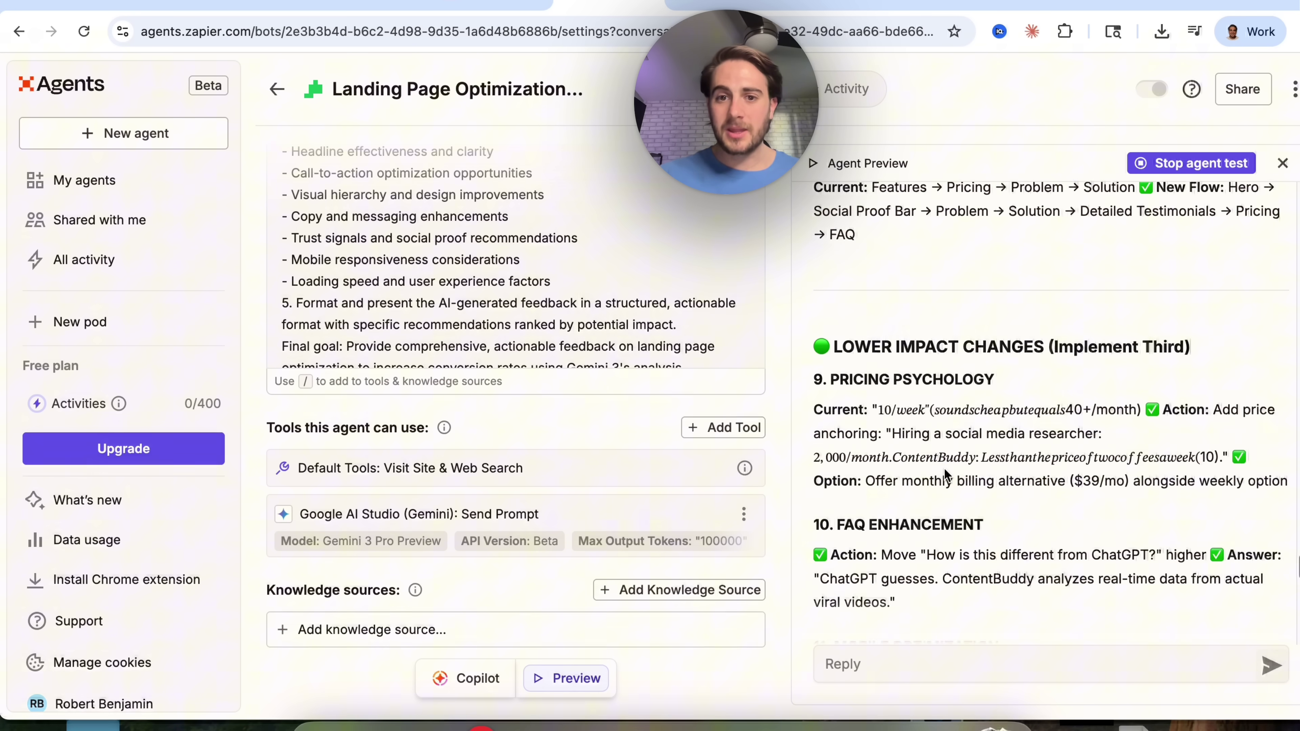
scroll(899, 422, down, 5)
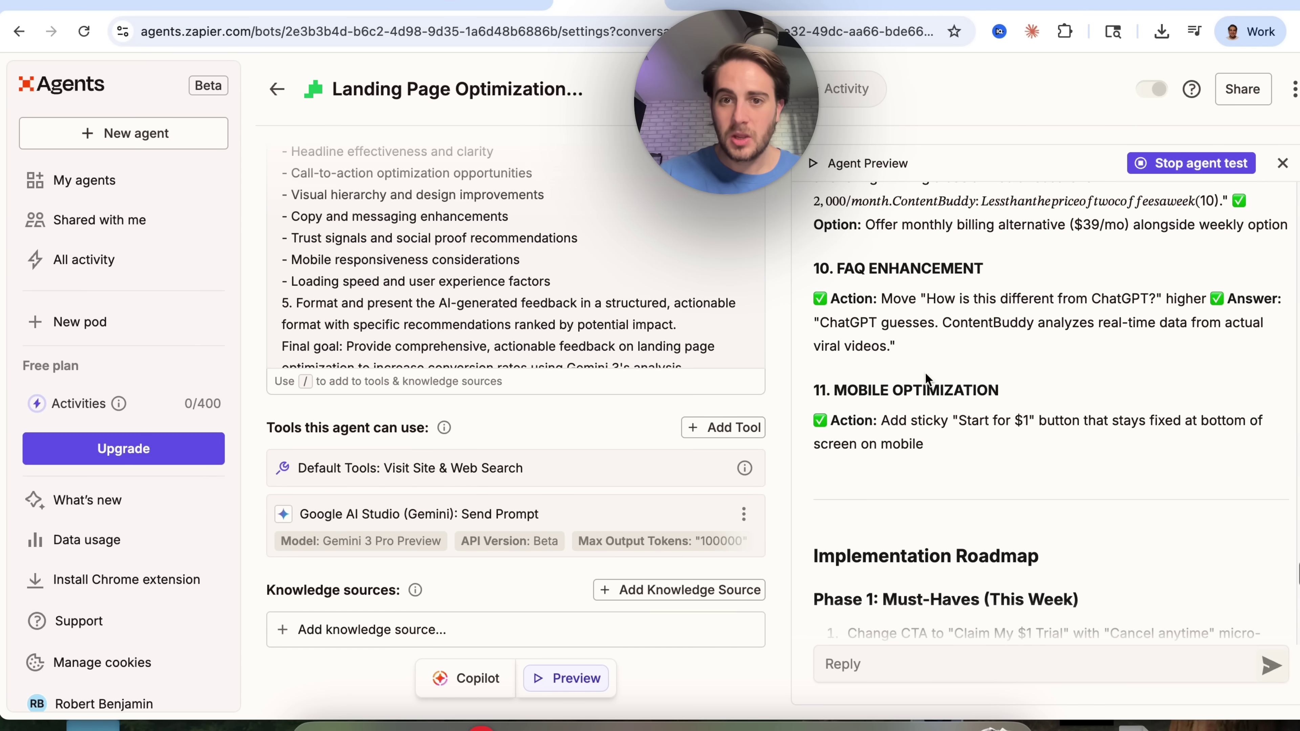
scroll(891, 322, up, 4)
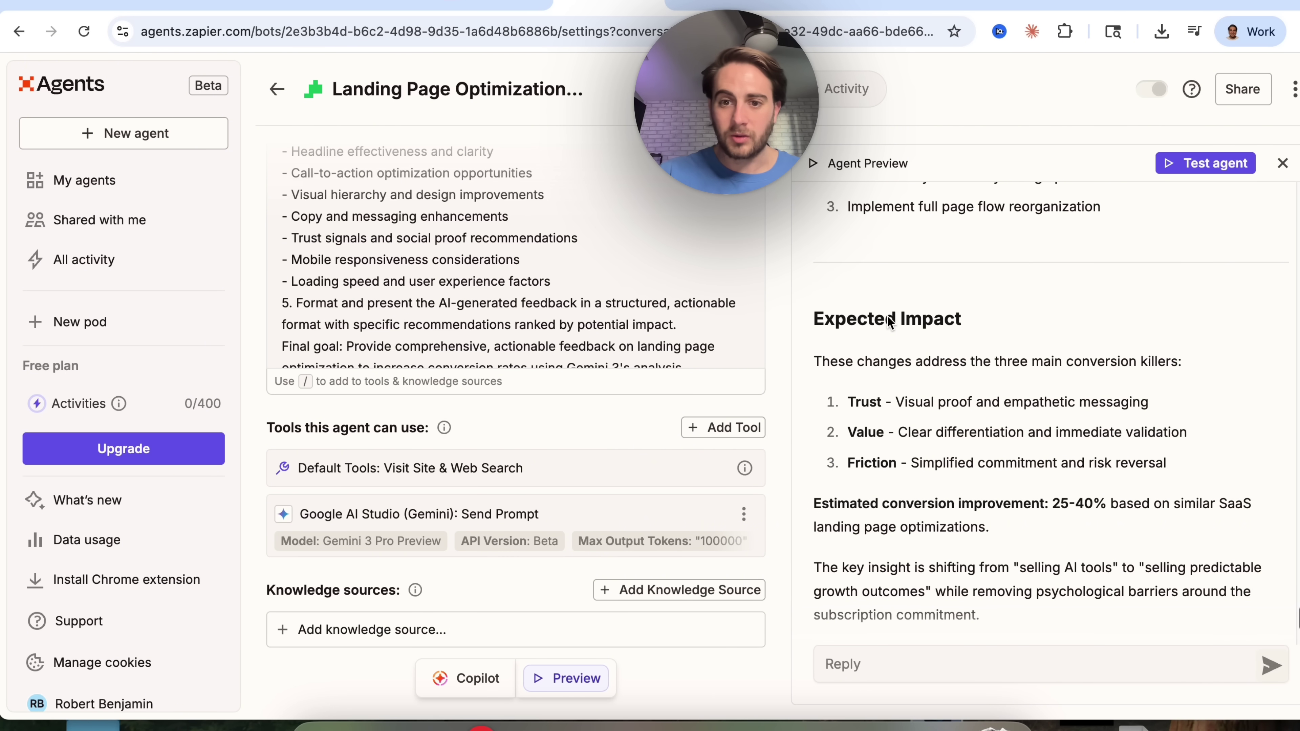
scroll(889, 321, down, 3)
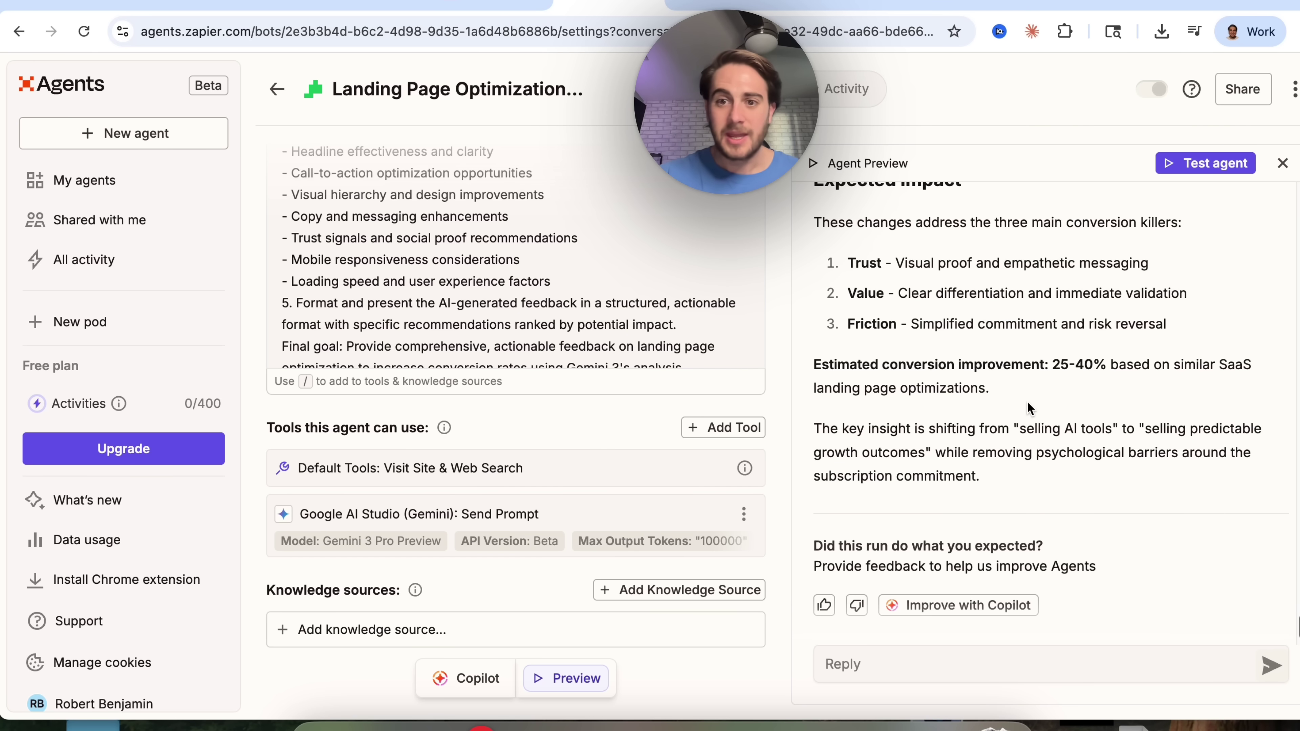
scroll(1028, 403, up, 20)
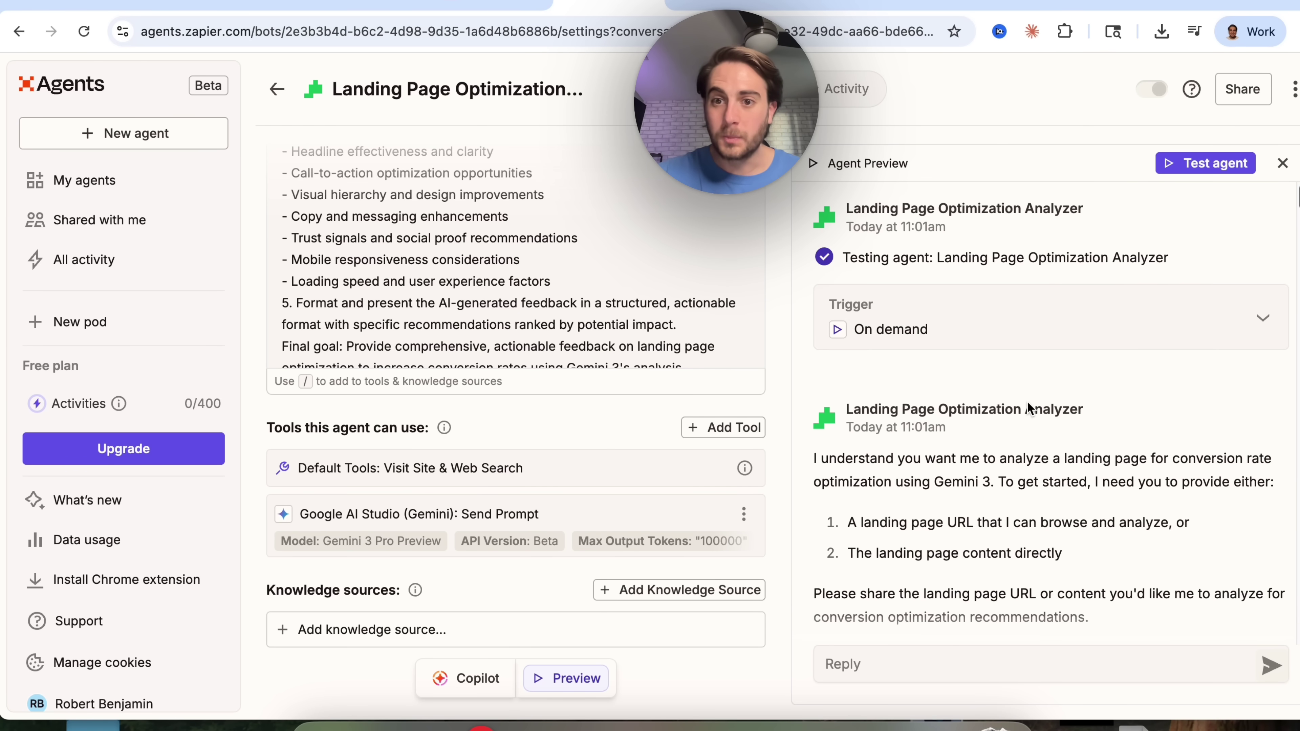
scroll(1027, 385, down, 20)
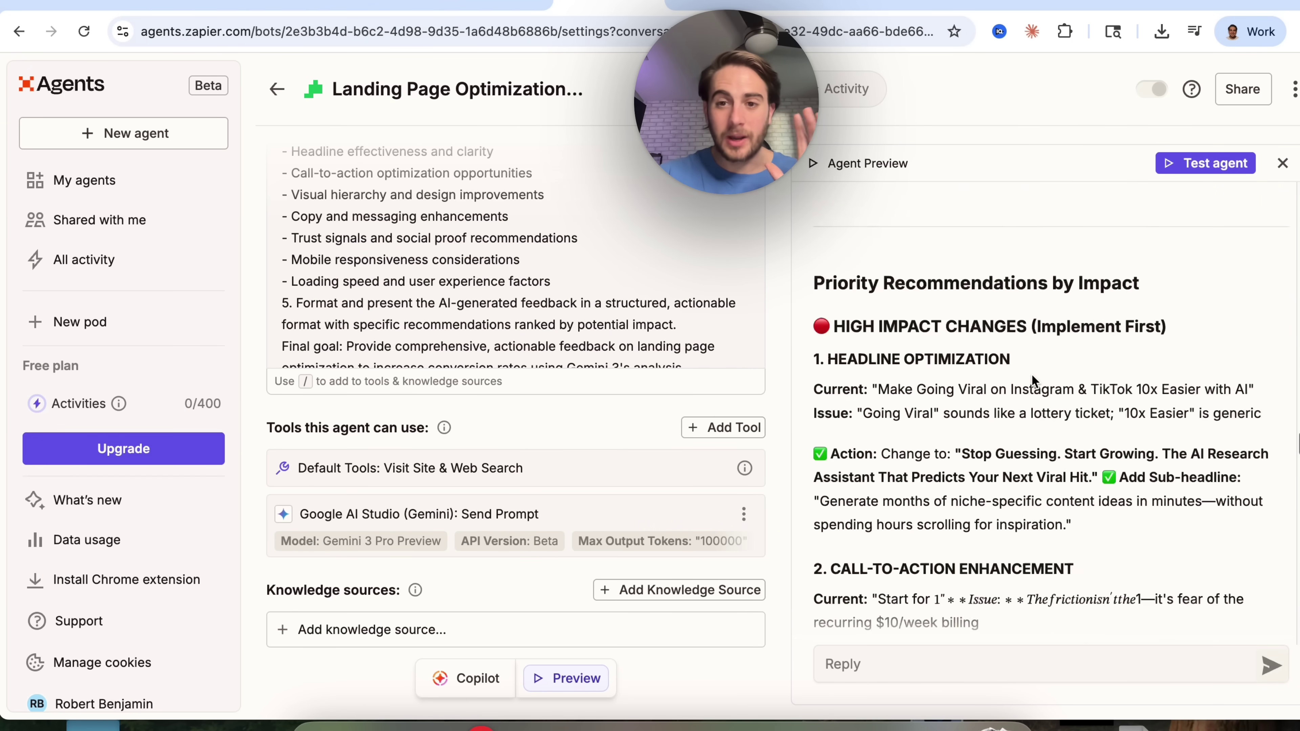
scroll(1032, 382, down, 1)
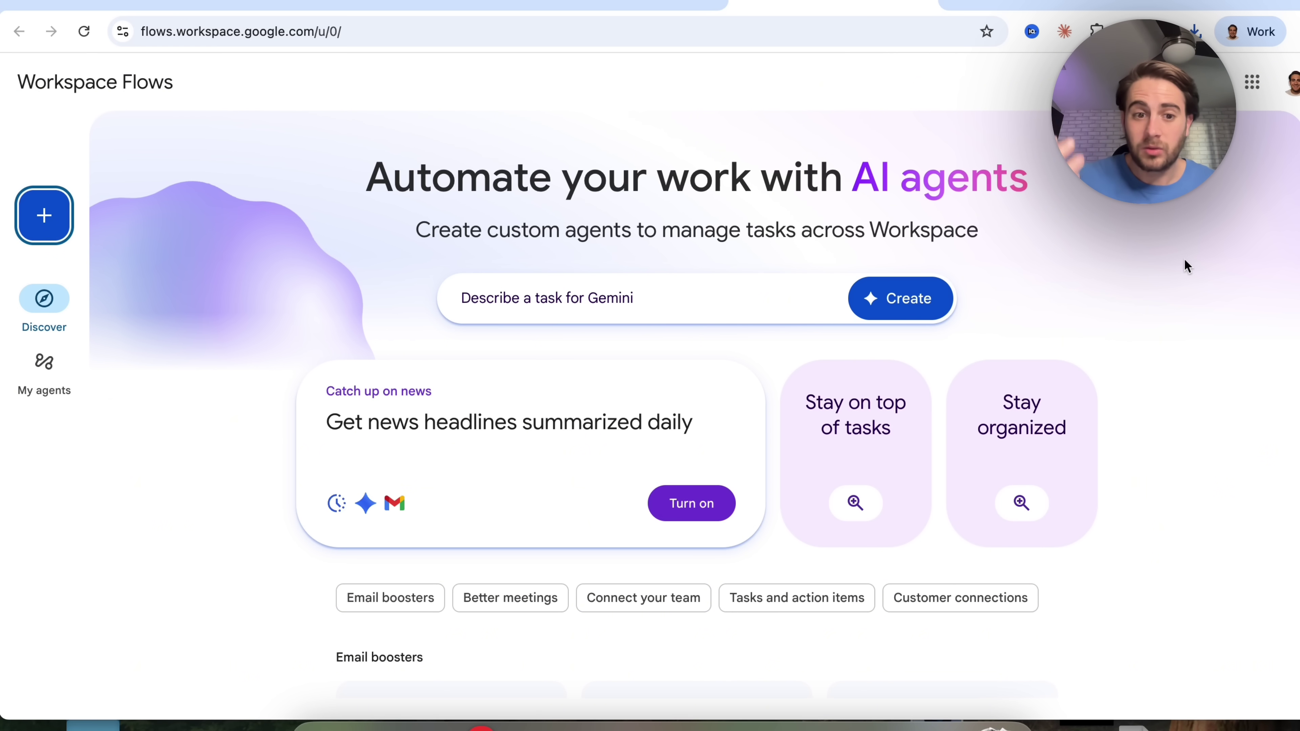
Browse the Discover templates, then start a new untitled agent from scratch.
scroll(309, 568, down, 6)
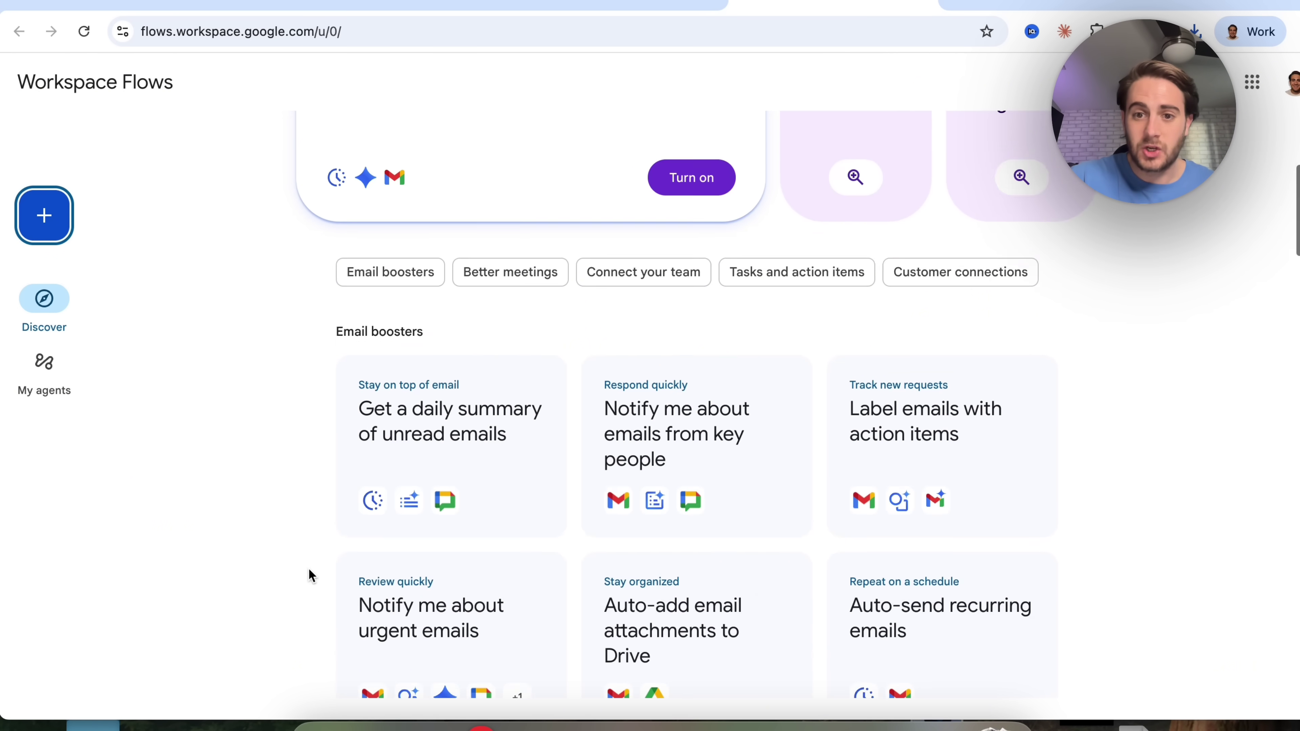
scroll(308, 568, down, 6)
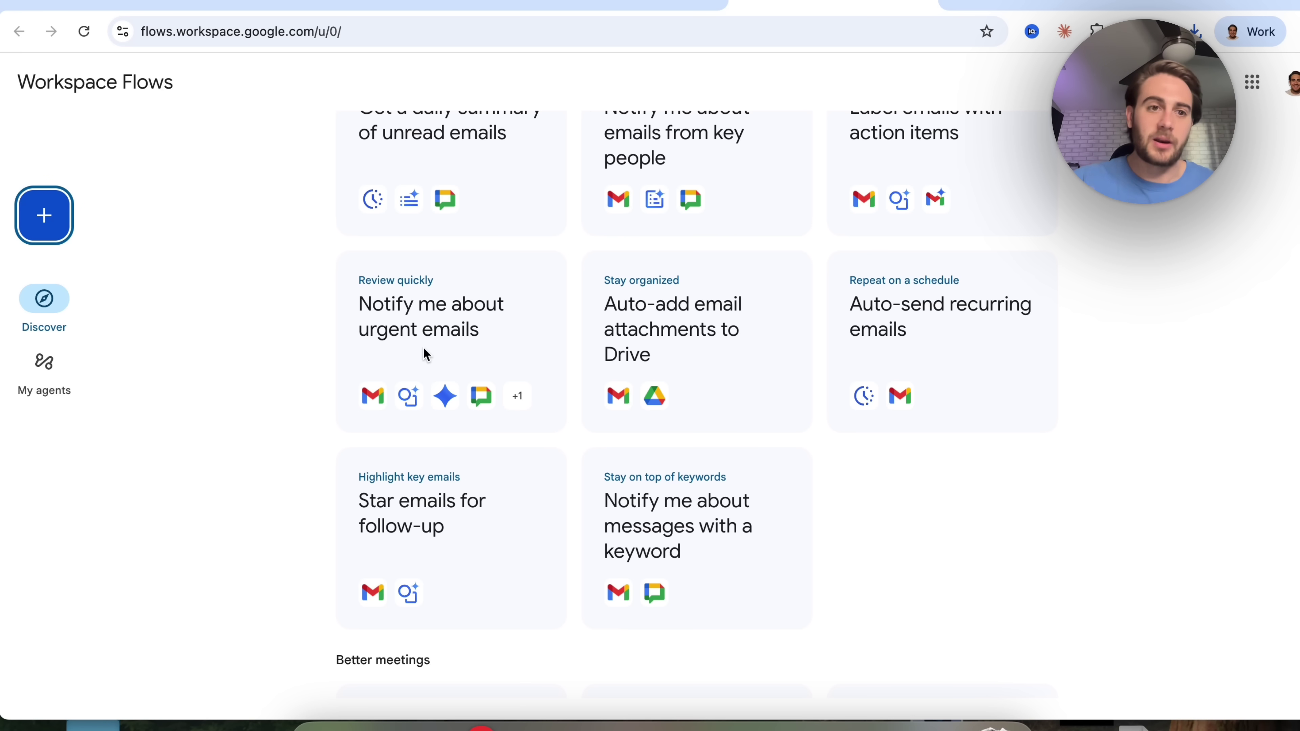
scroll(424, 350, down, 7)
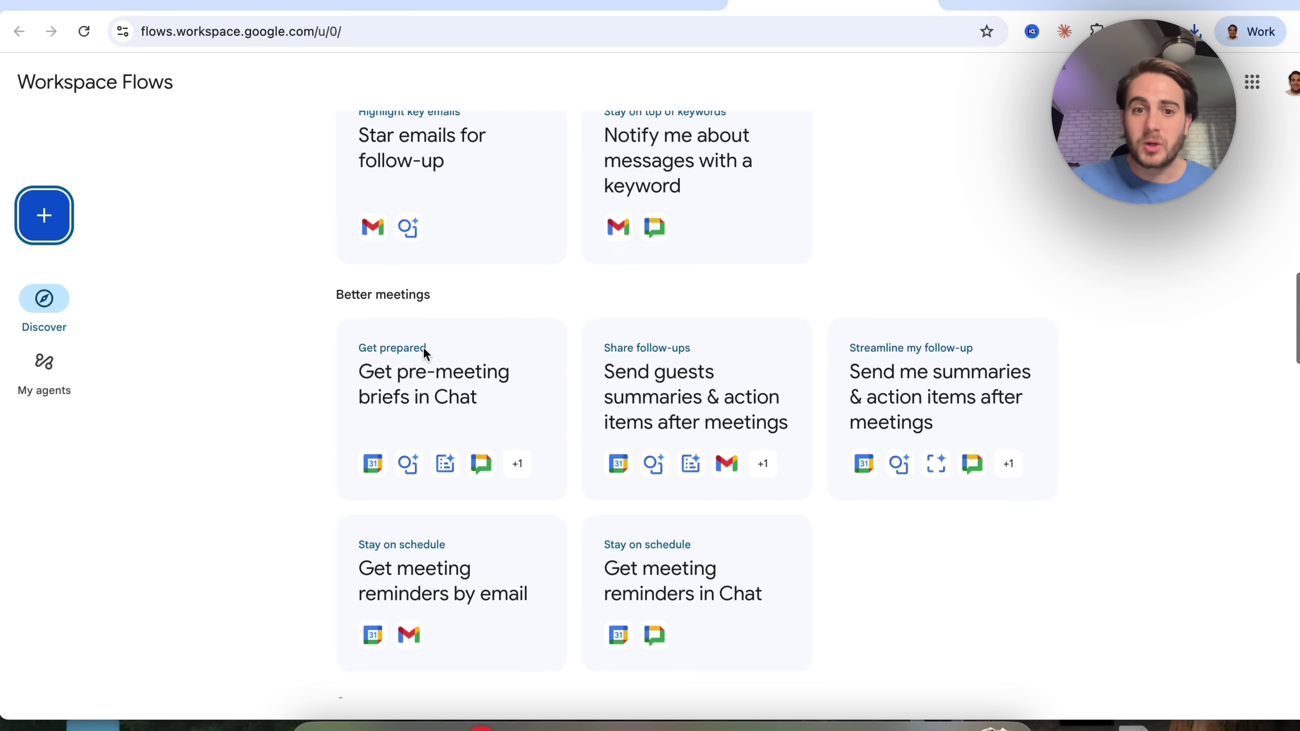
scroll(424, 349, down, 10)
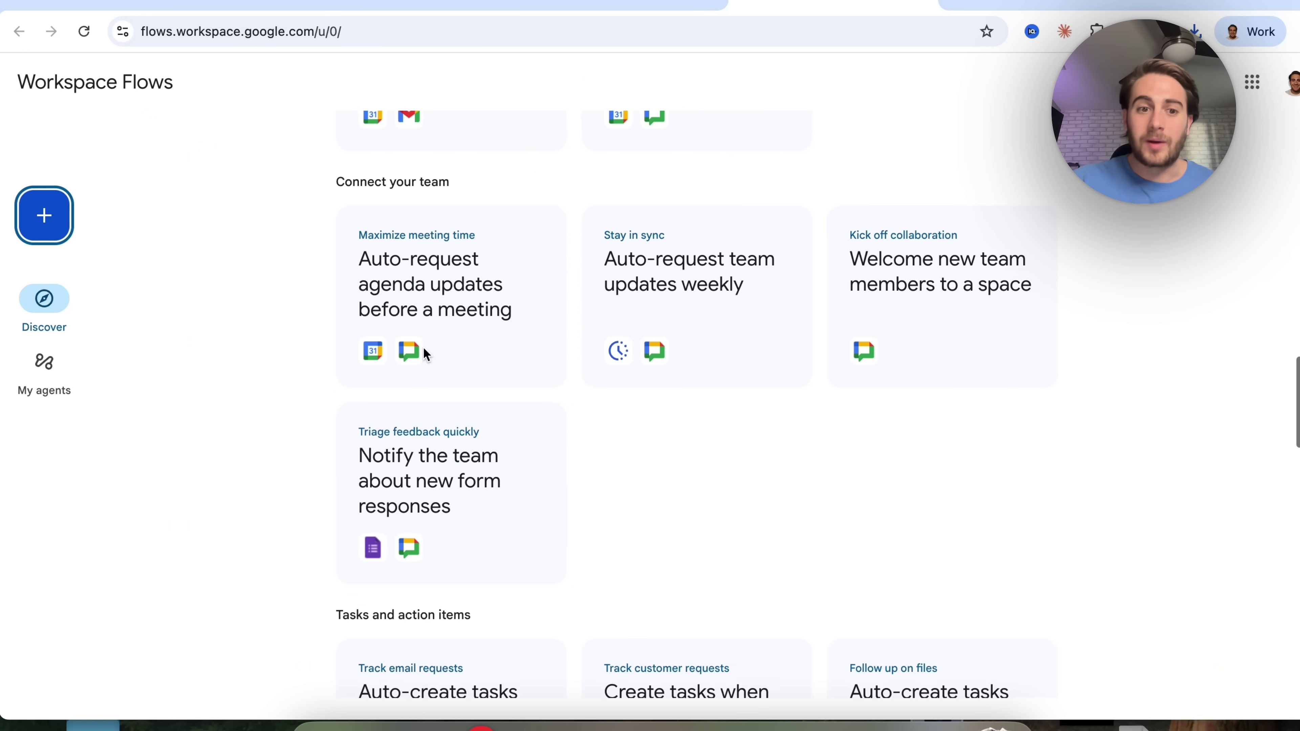
scroll(424, 350, down, 9)
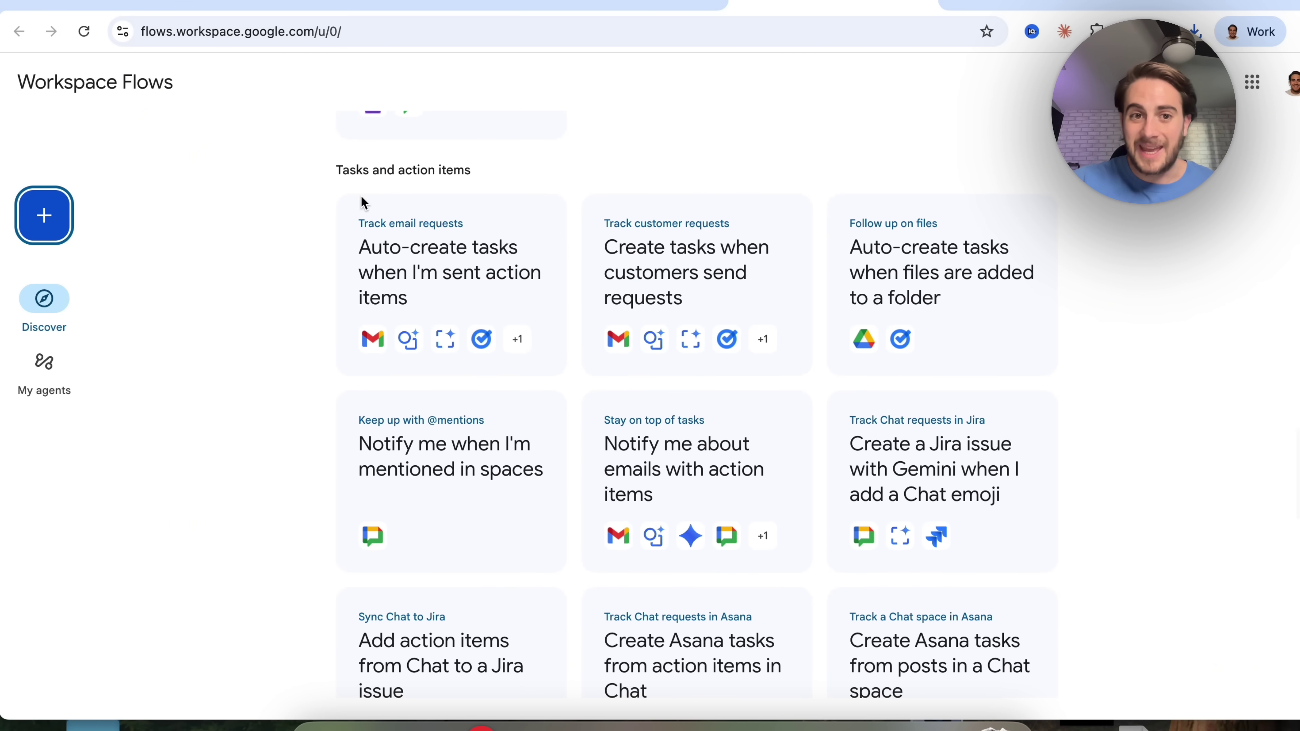
scroll(332, 410, down, 17)
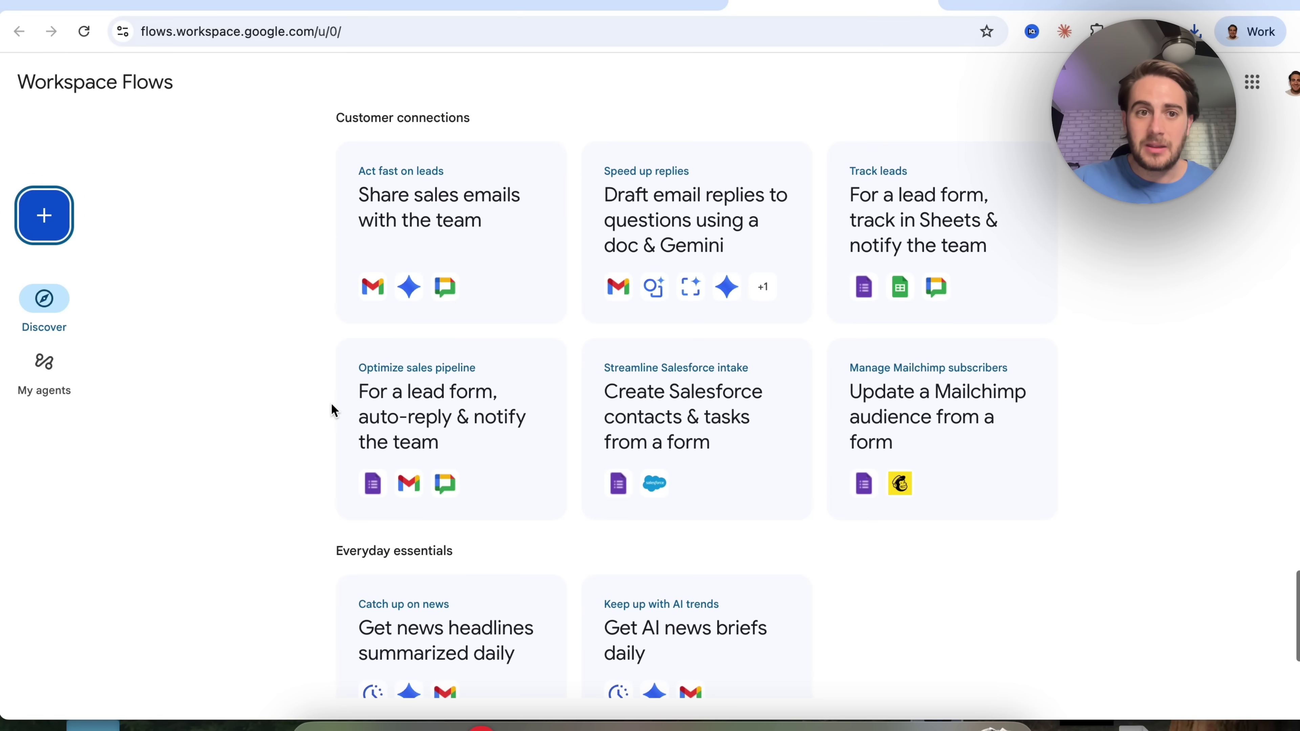
scroll(331, 409, up, 1)
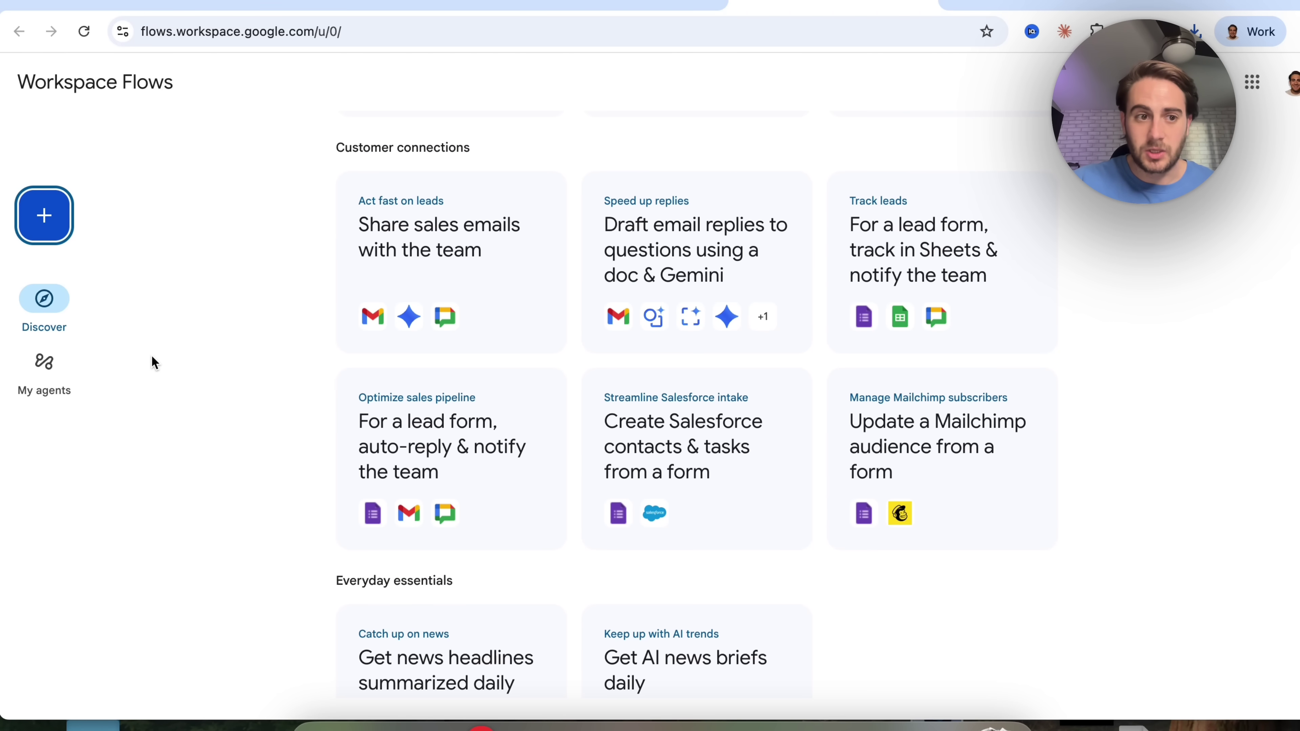
click(60, 229)
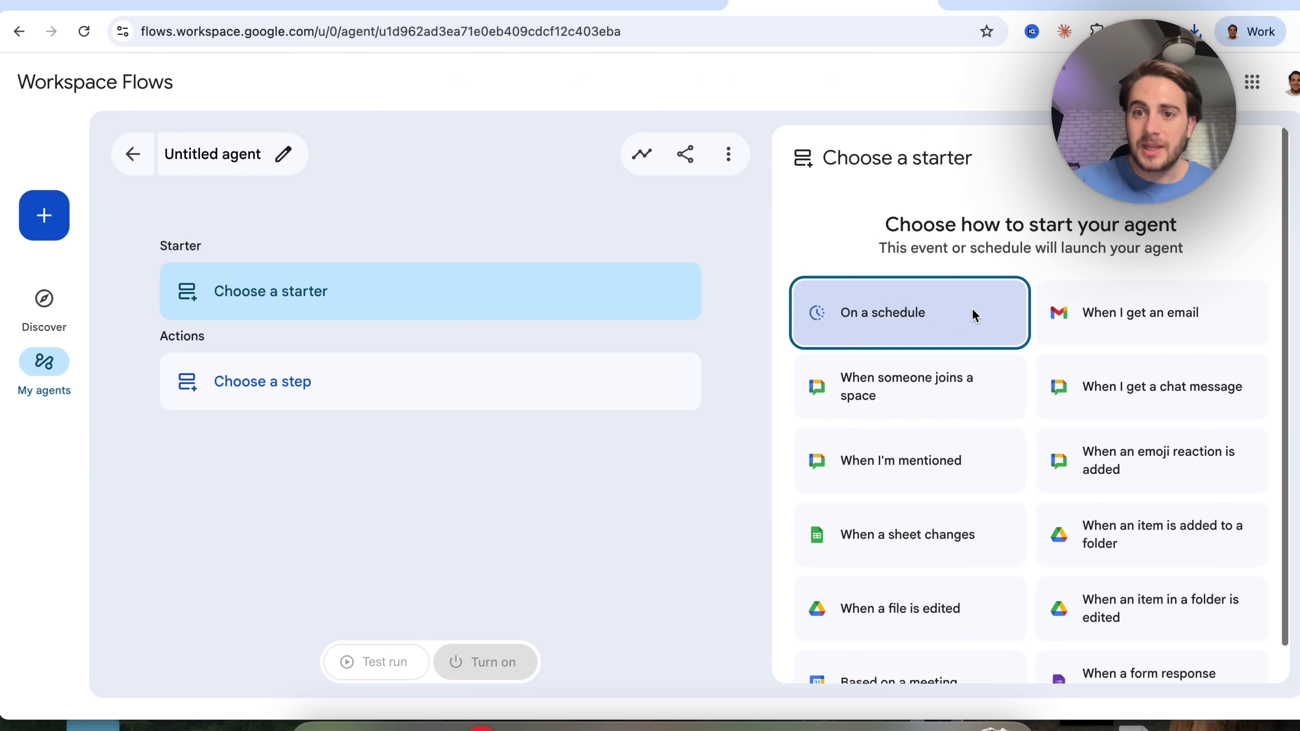
Add an action step and browse the offered actions such as Ask Gemini, Extract and Check if.
scroll(972, 313, down, 1)
scroll(1013, 353, down, 1)
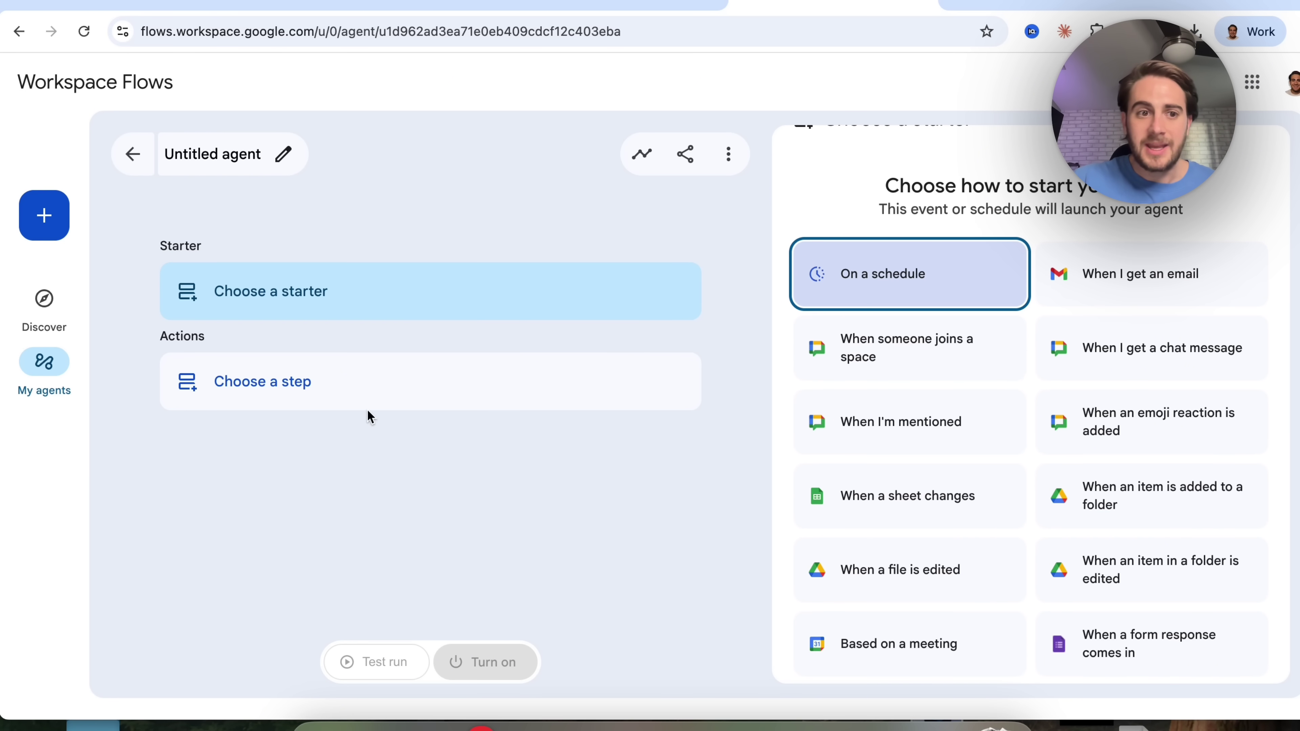
click(287, 385)
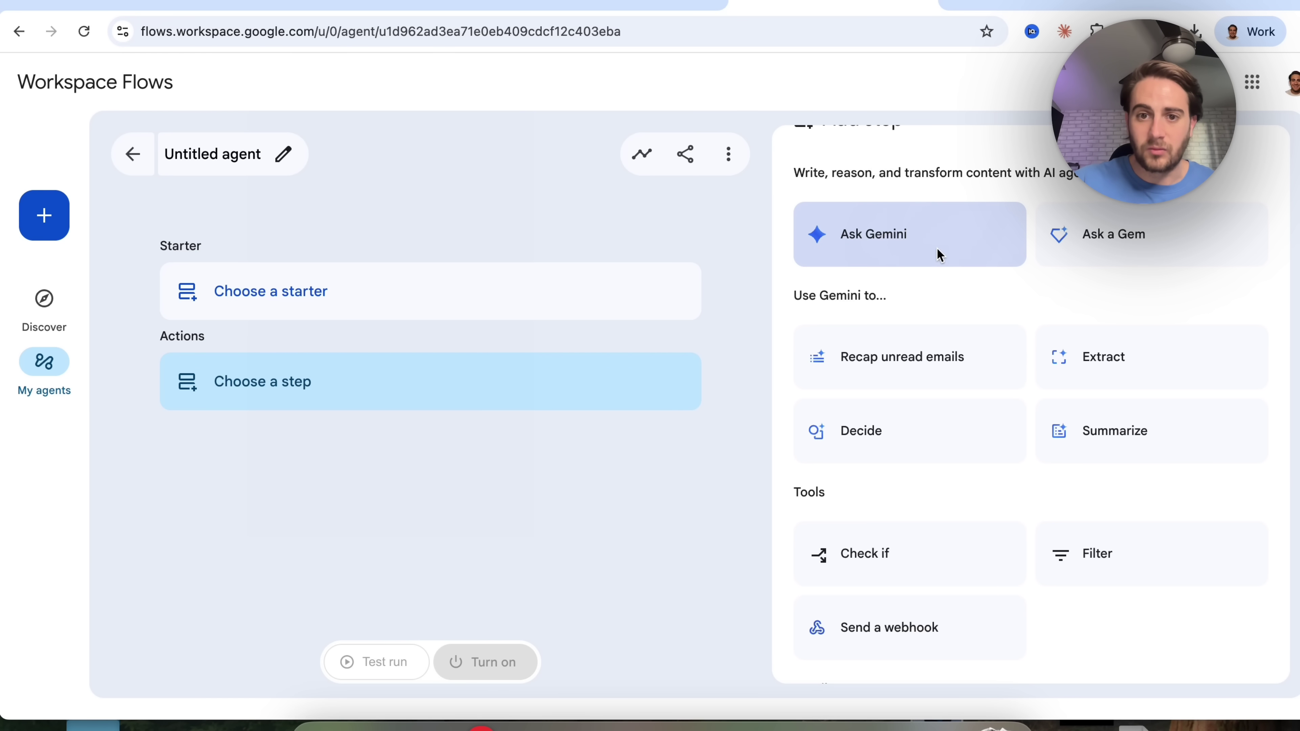
scroll(936, 248, down, 2)
scroll(875, 418, down, 5)
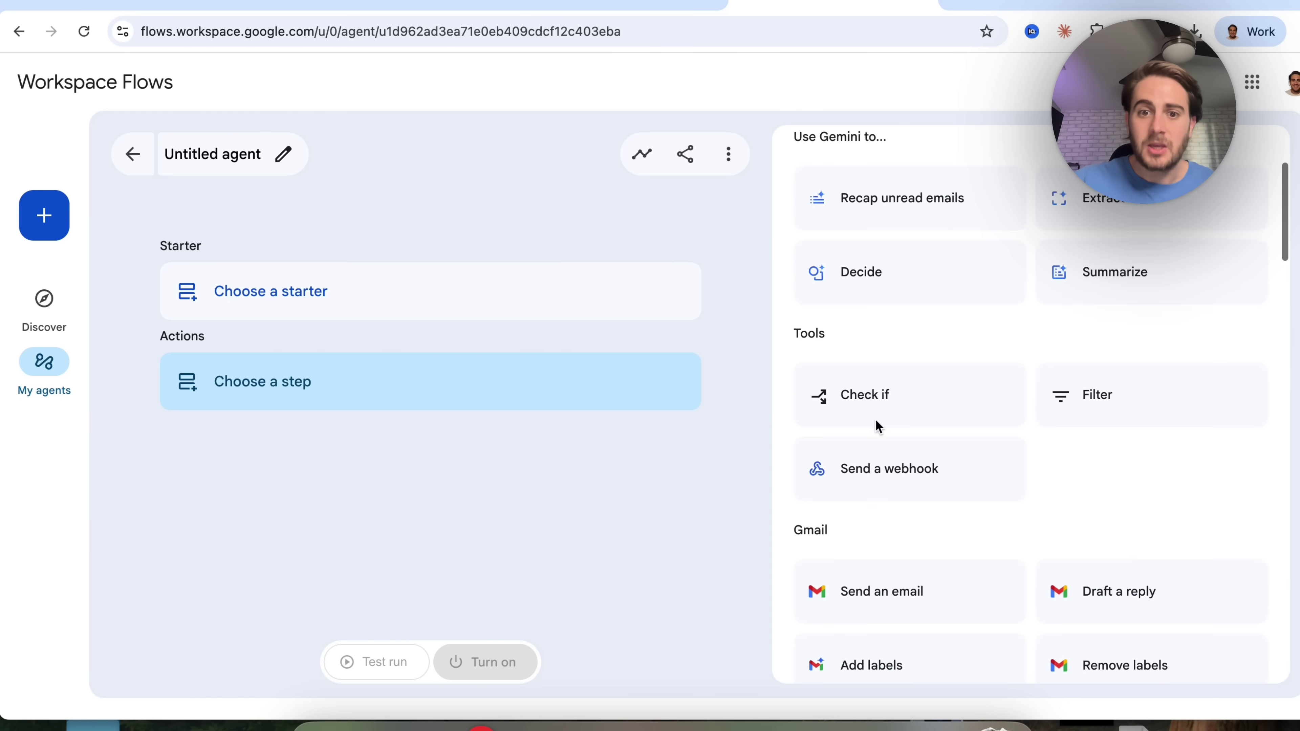
scroll(837, 340, down, 11)
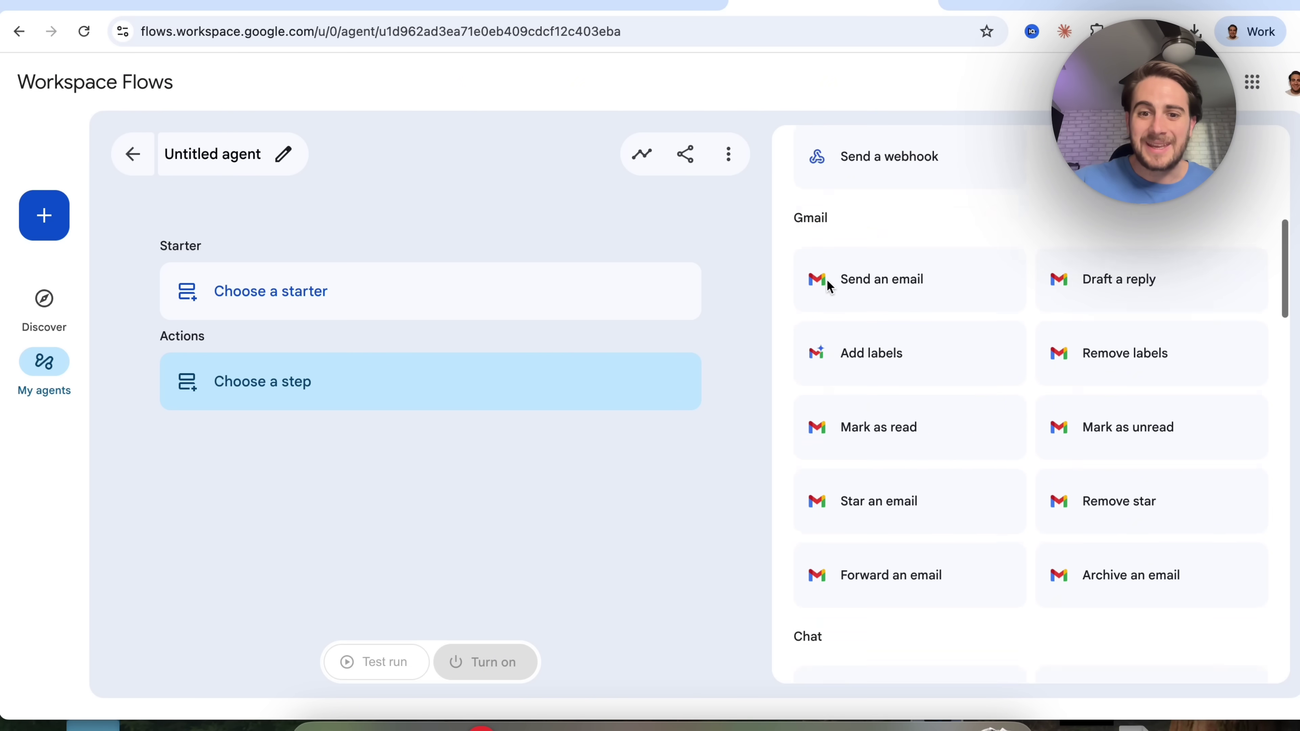
scroll(829, 285, down, 14)
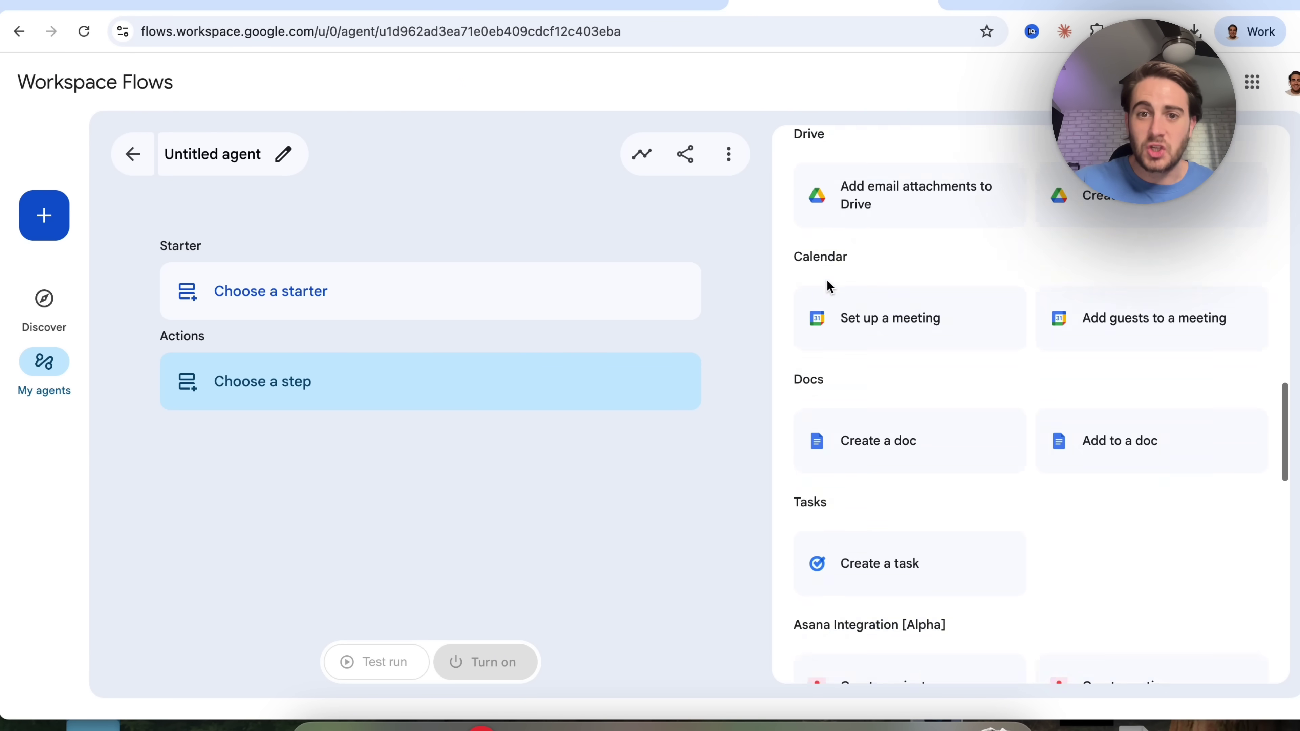
scroll(827, 286, down, 7)
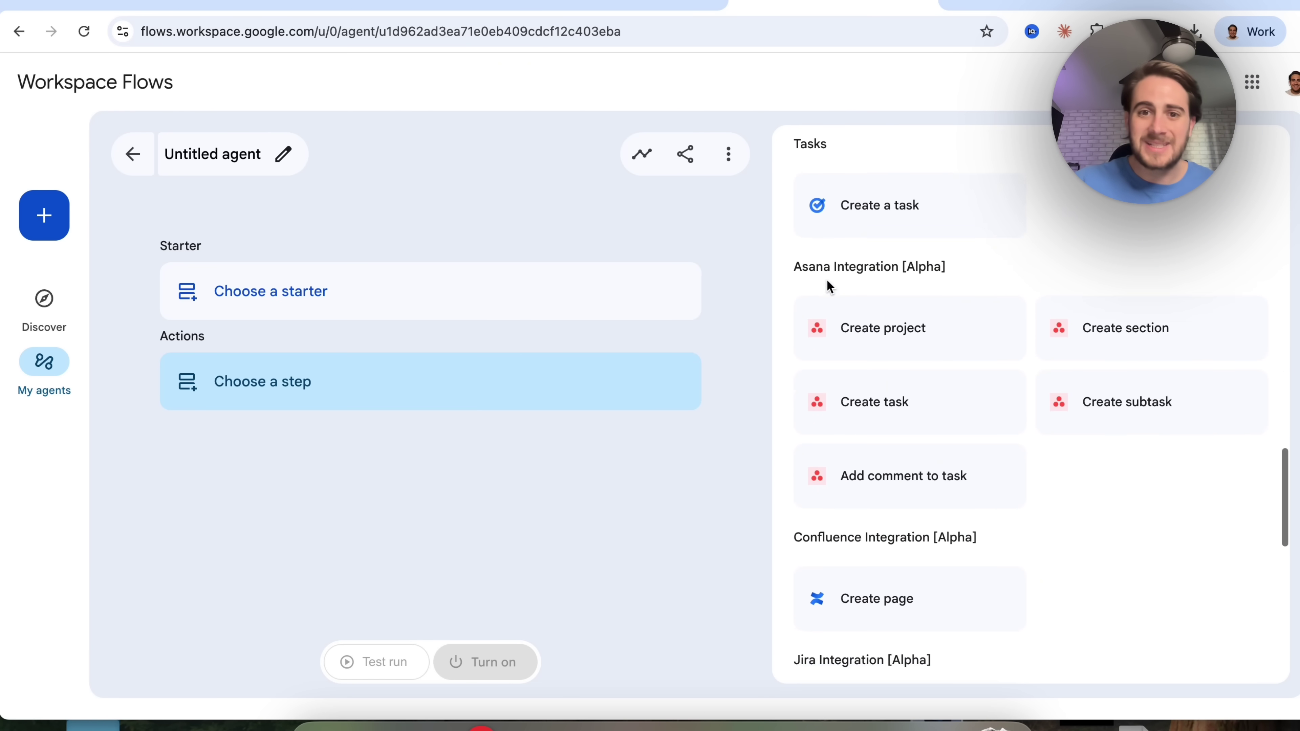
scroll(829, 285, down, 1)
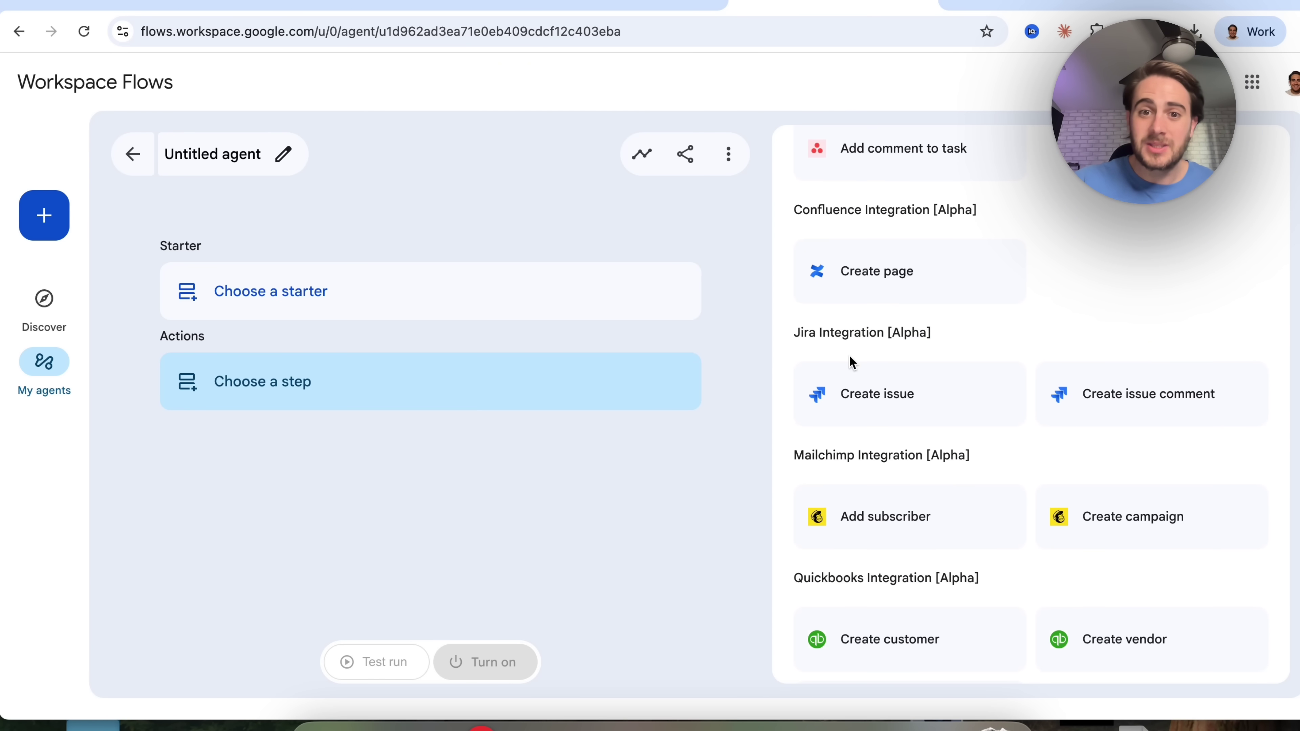
scroll(811, 346, down, 8)
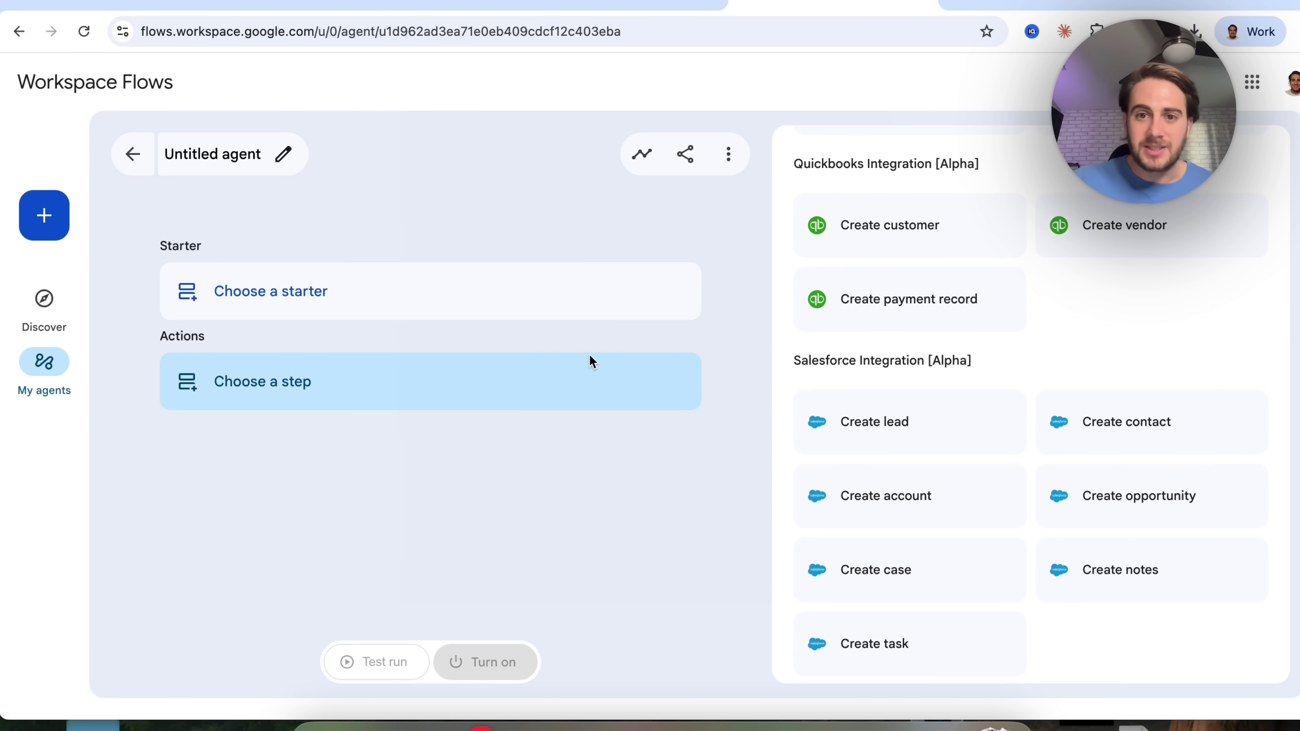
scroll(959, 348, up, 20)
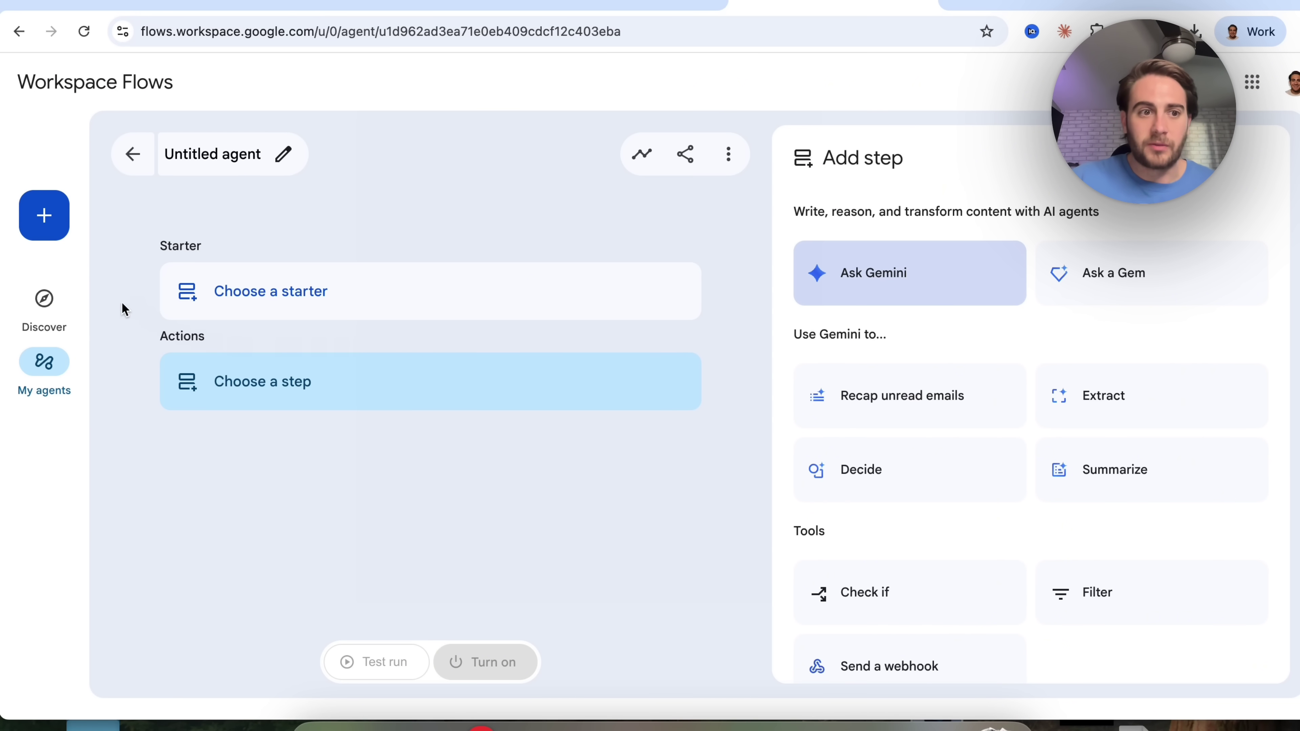
View My agents' run Activity and list the All types status filter choices.
click(44, 364)
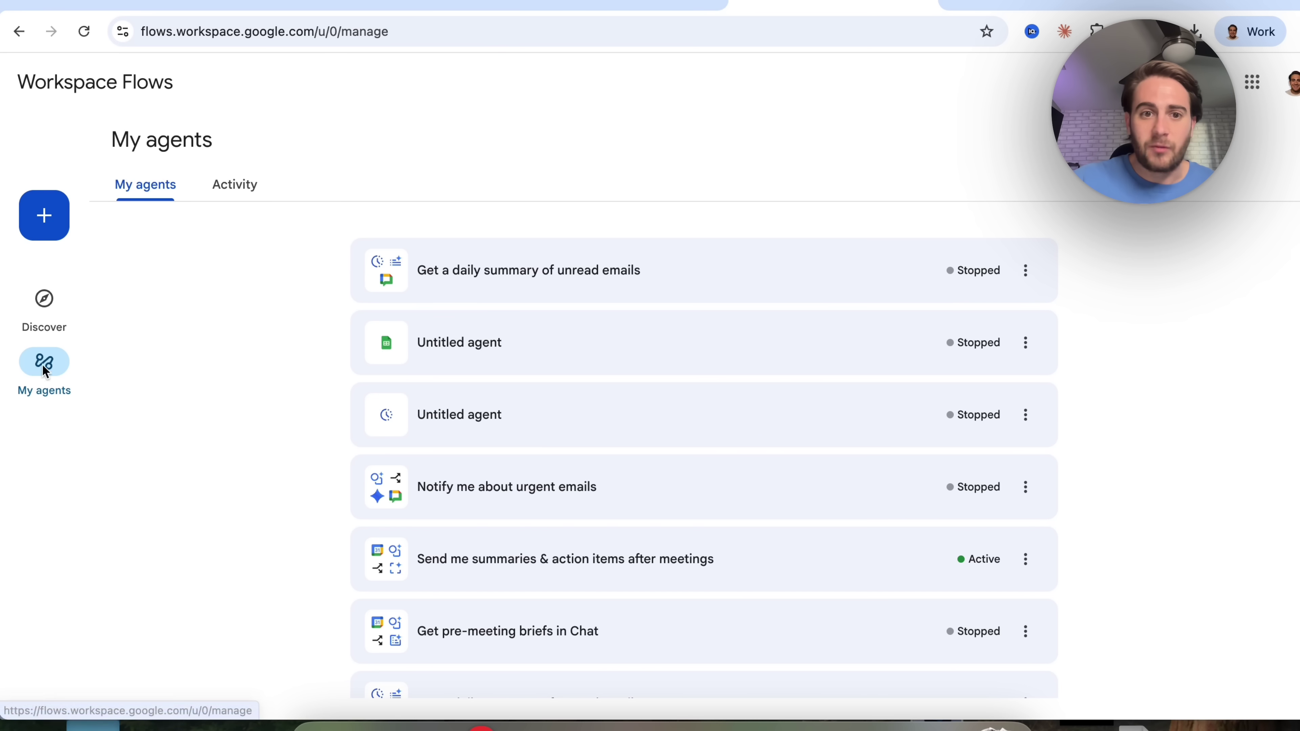
click(237, 190)
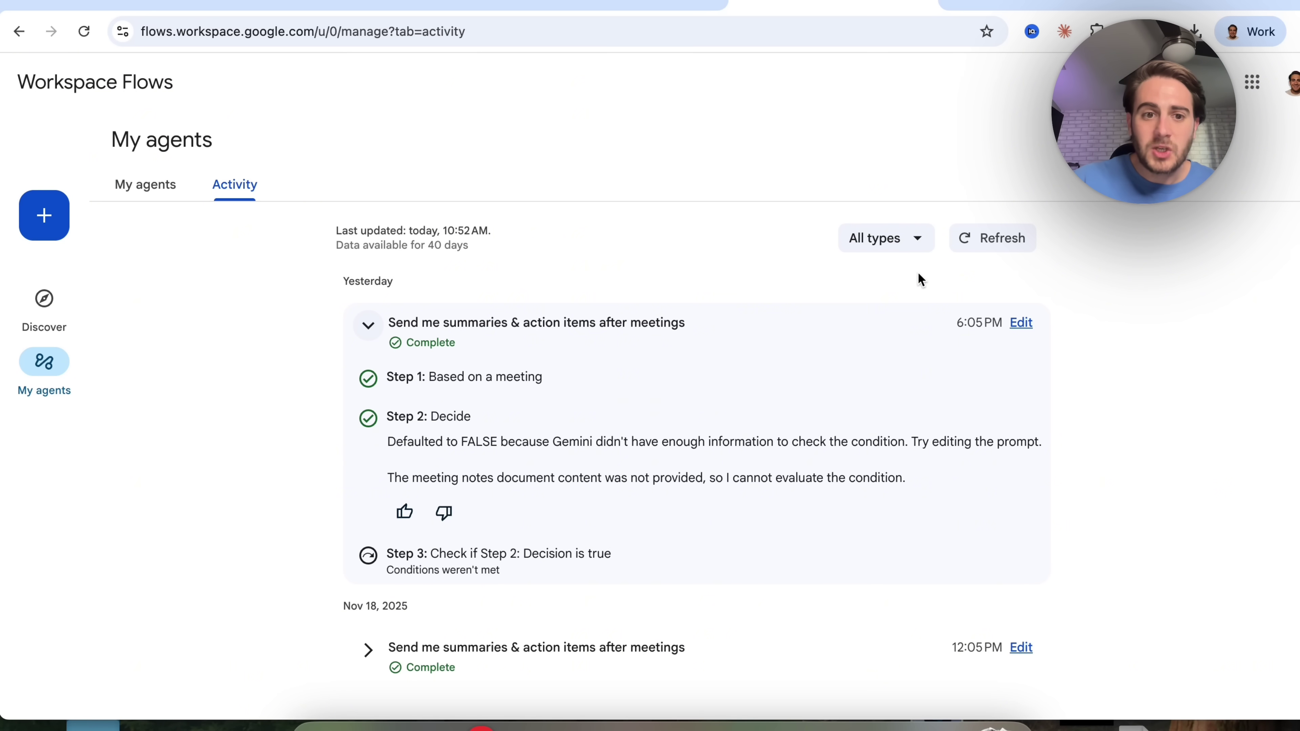
scroll(804, 364, down, 7)
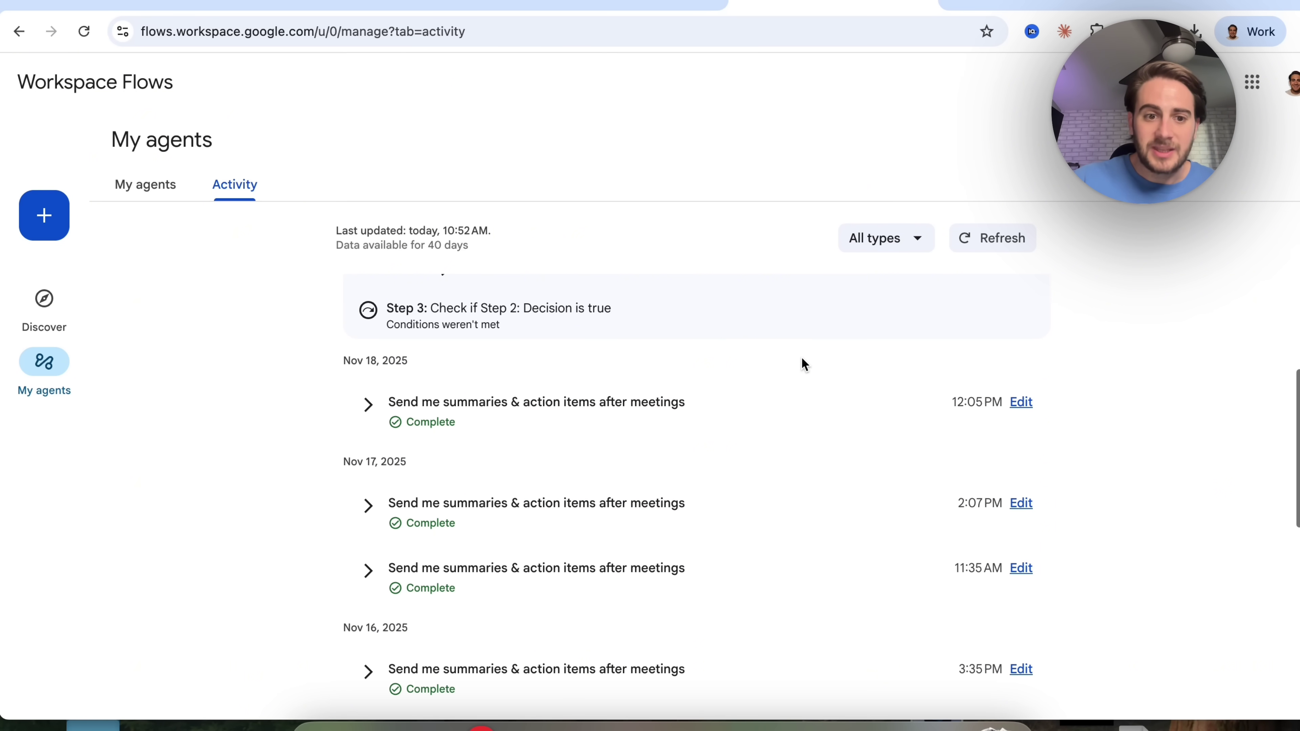
scroll(804, 364, down, 6)
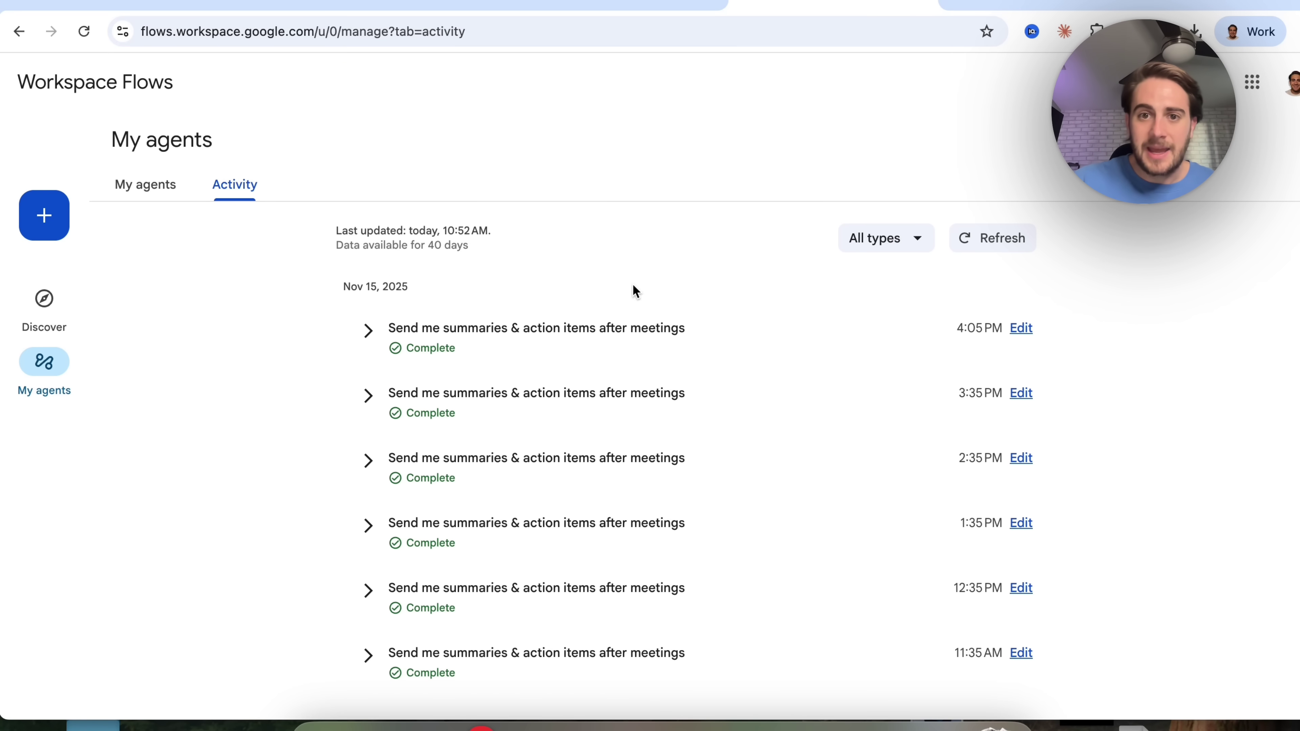
click(910, 236)
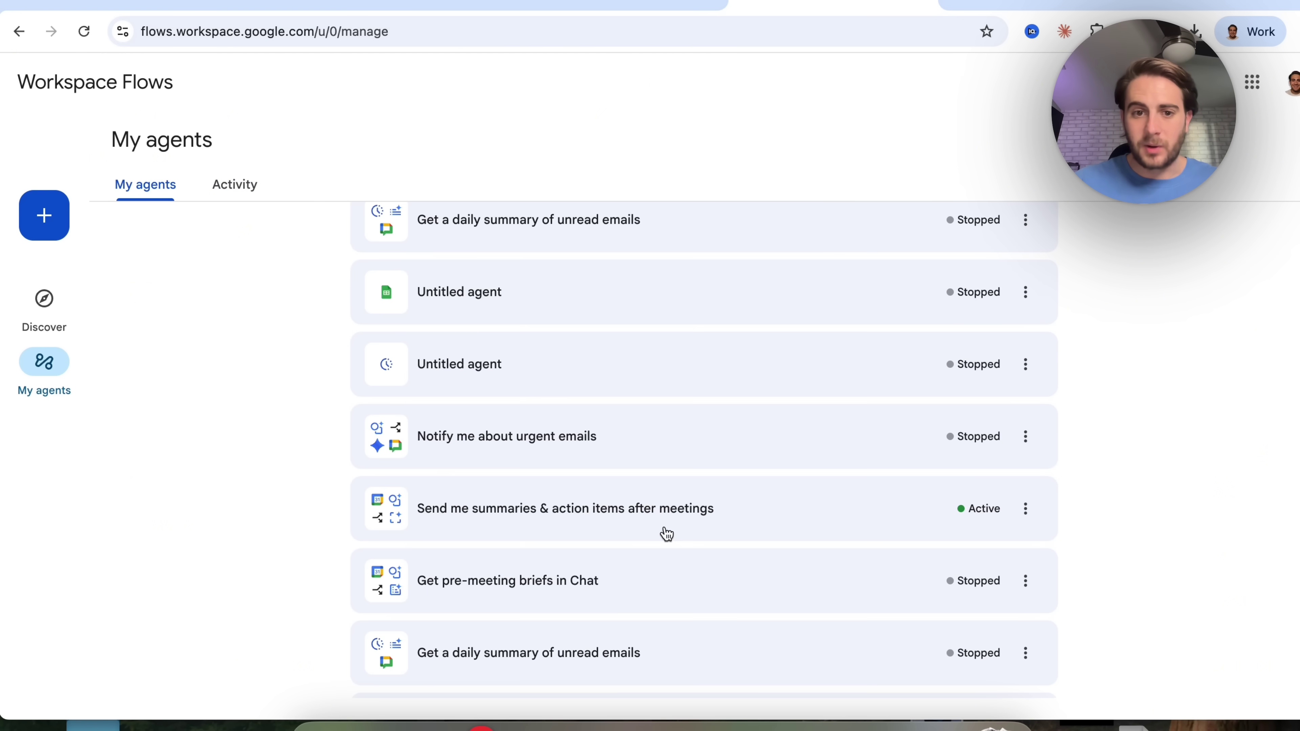
Open the meeting-summaries agent and inspect its Decide, Extract and Notify me in Chat steps.
click(563, 504)
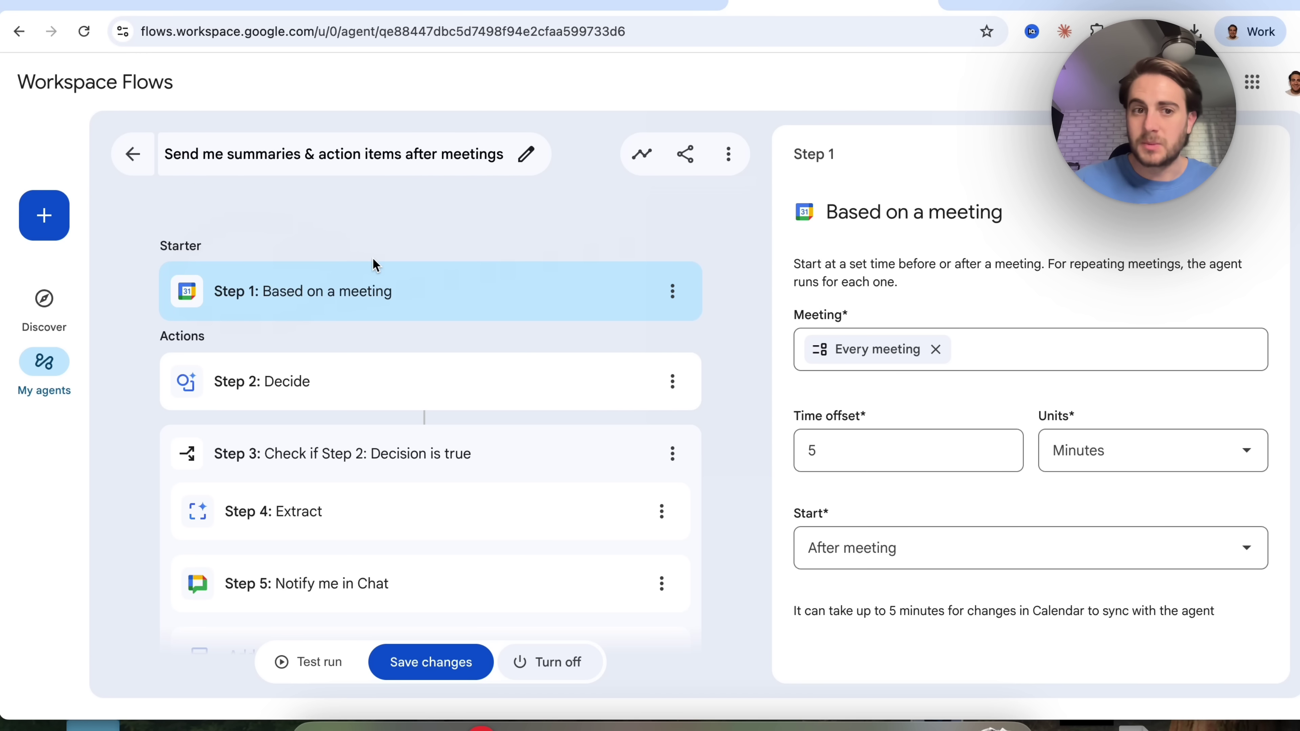
scroll(335, 359, down, 1)
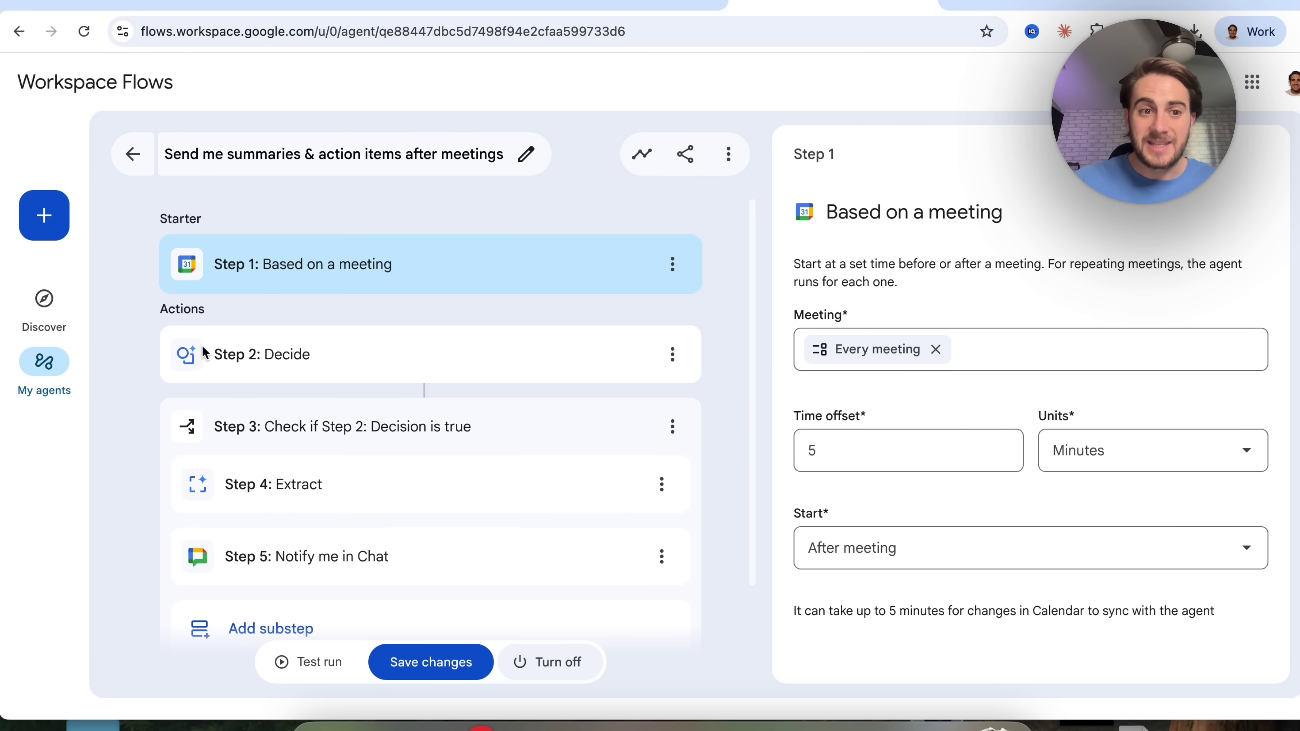
click(290, 357)
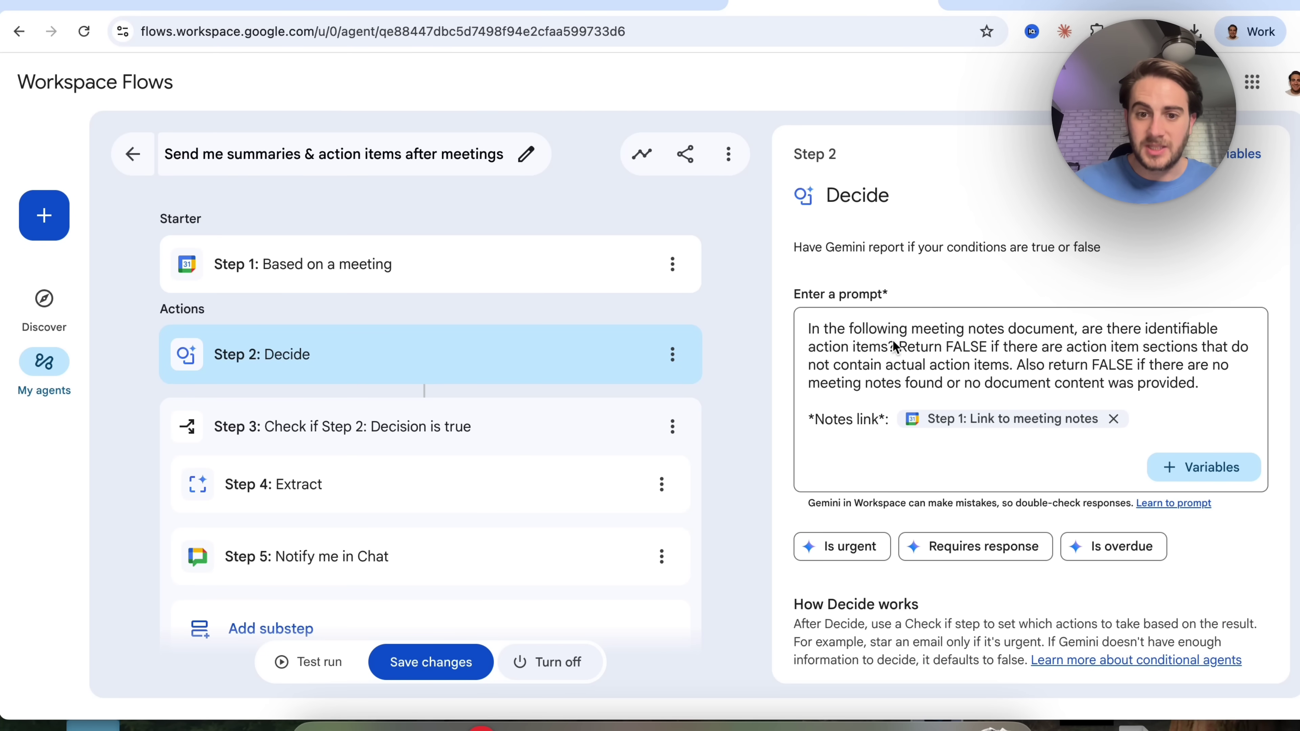
scroll(322, 423, down, 2)
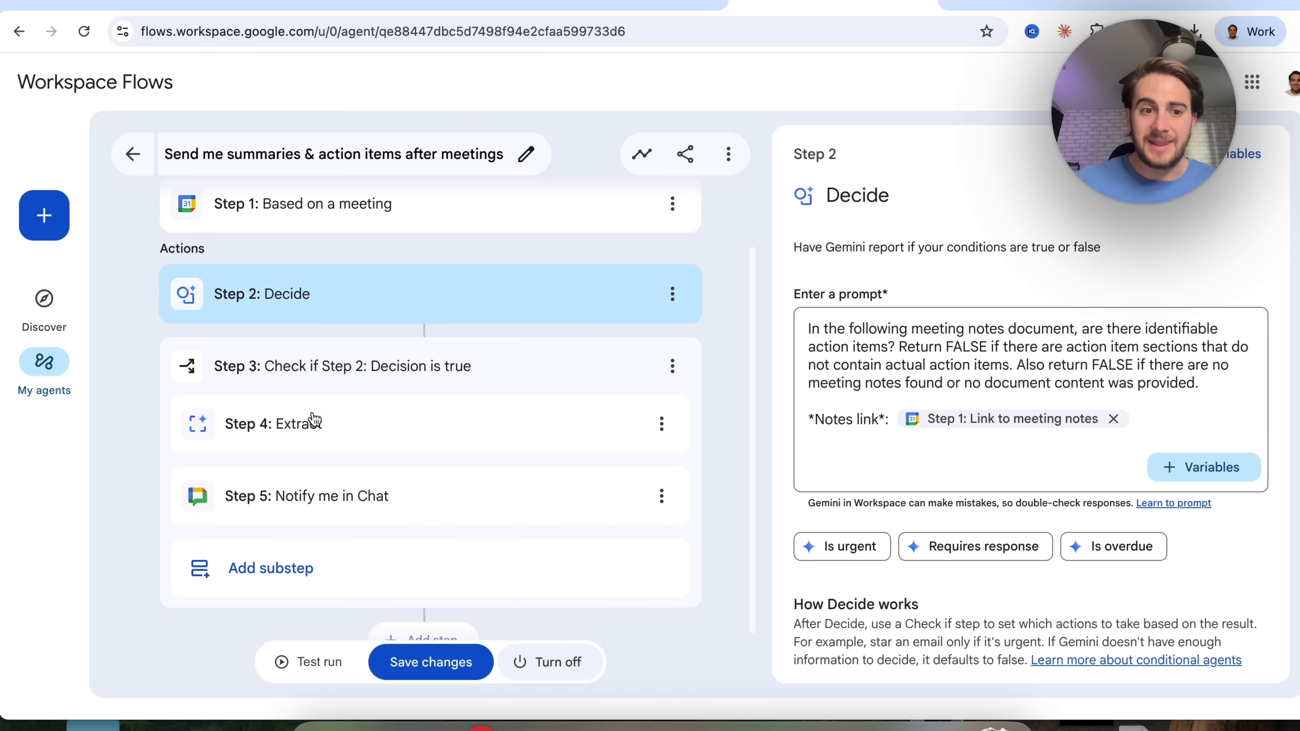
click(334, 429)
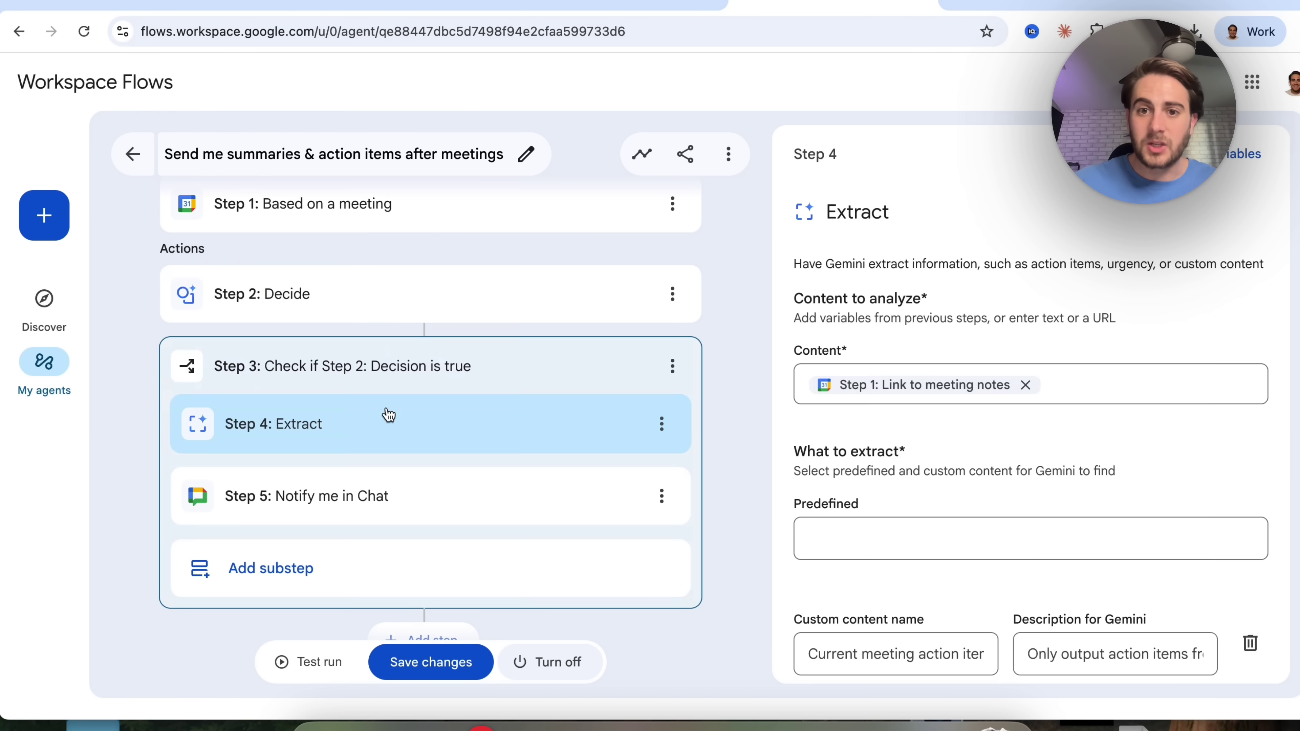
scroll(923, 389, down, 3)
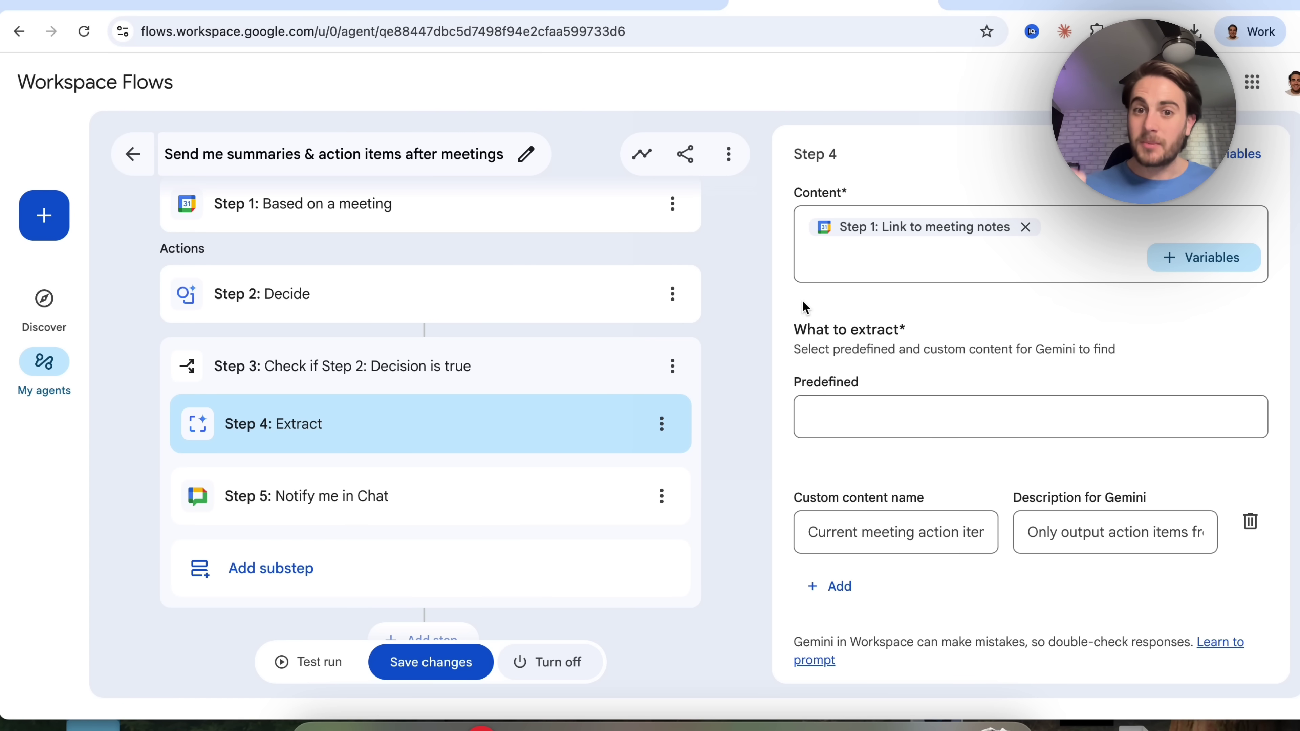
click(322, 508)
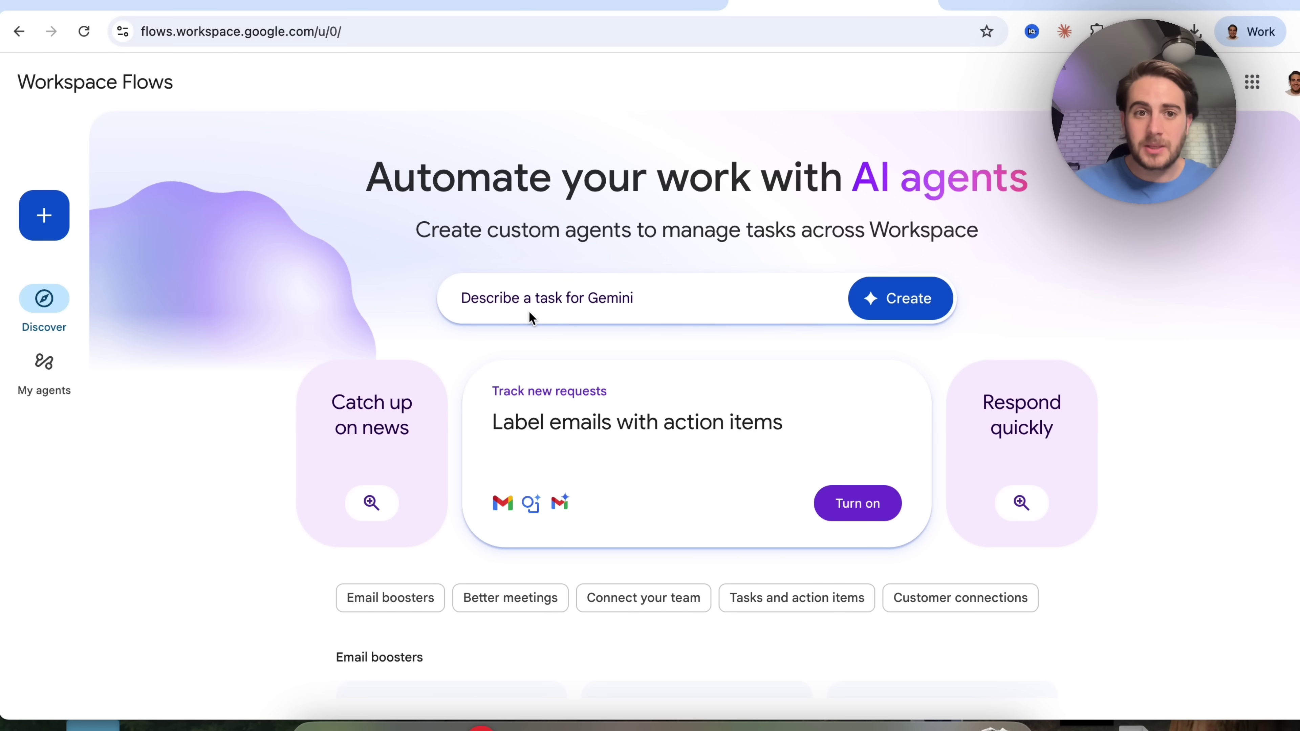
Ask Gemini for a workflow that writes YouTube sponsor scripts in my writing style.
click(528, 310)
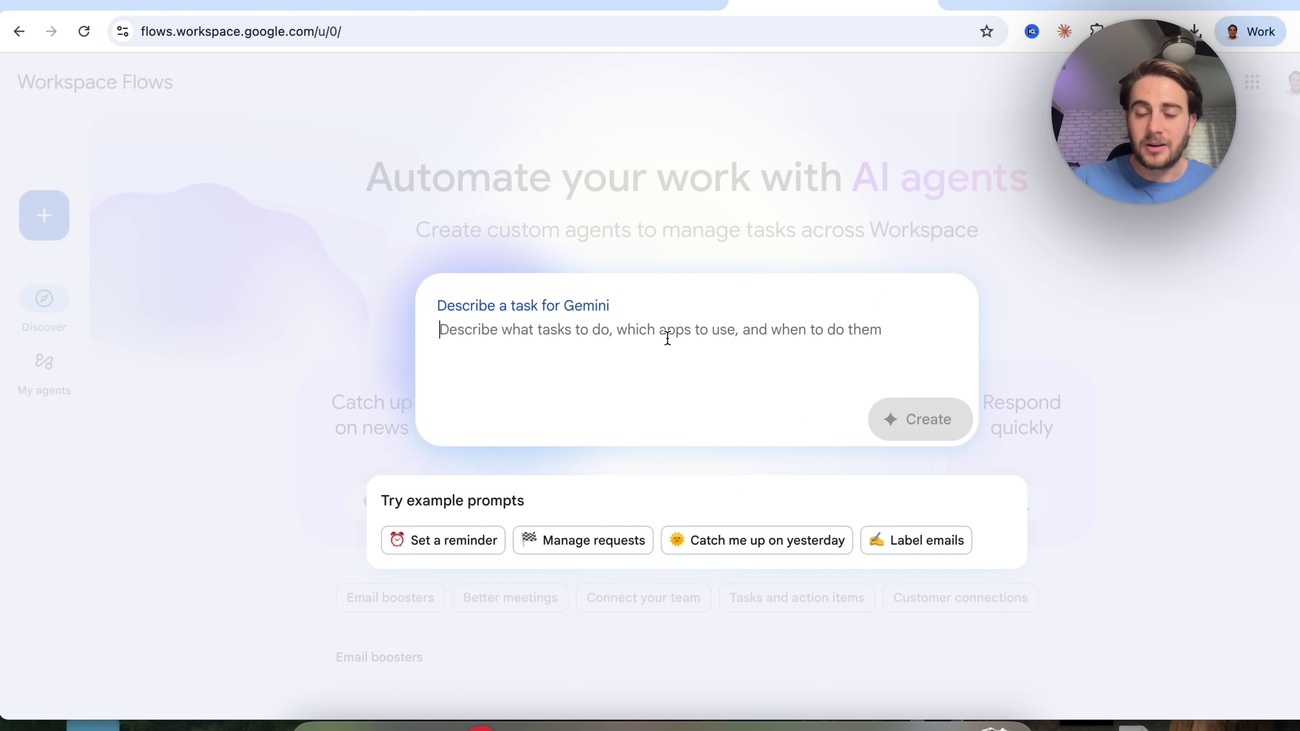
text(I want an AI)
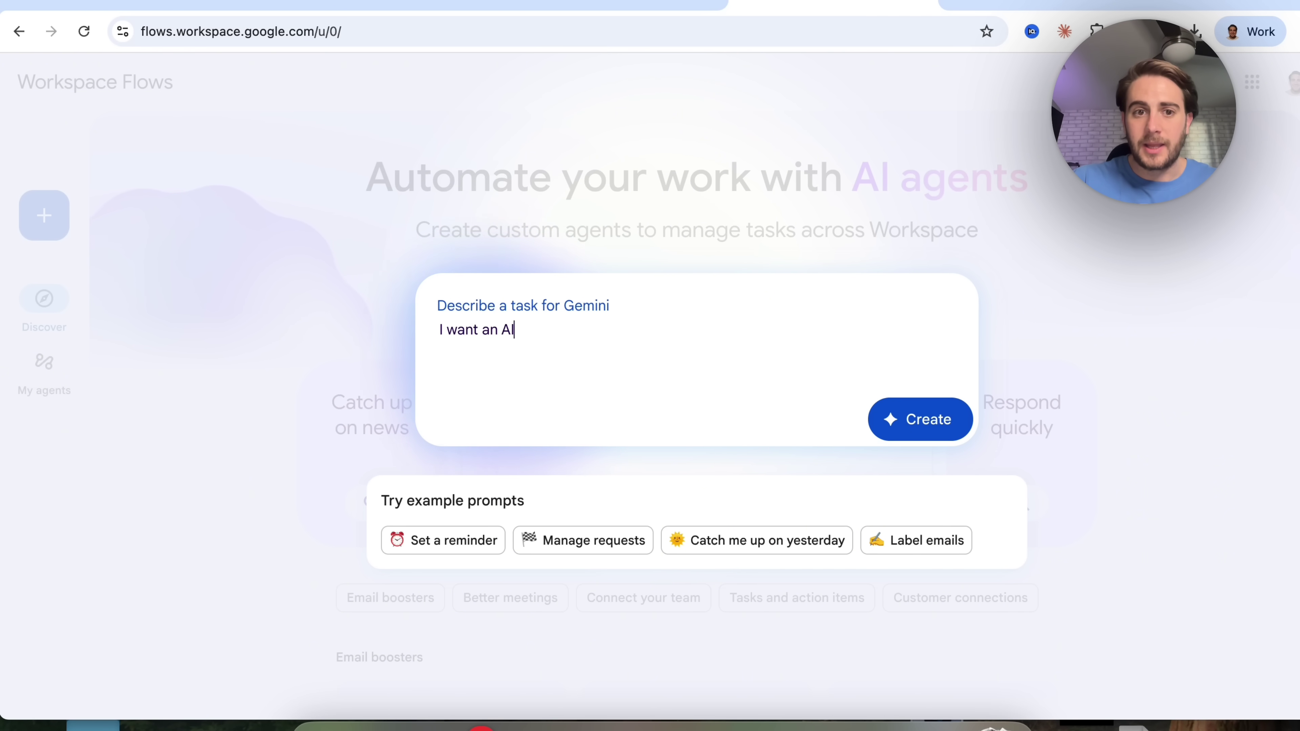
text( workflow that hel)
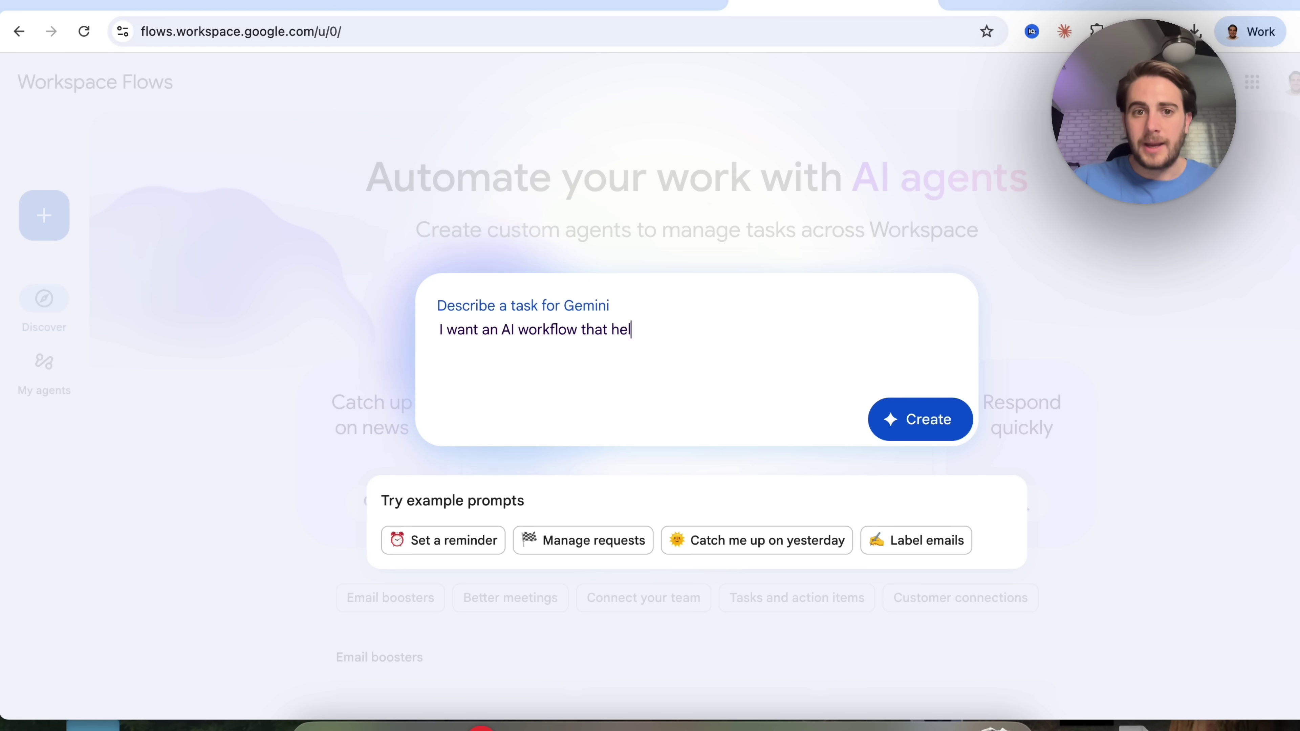
text(ps me generate scri)
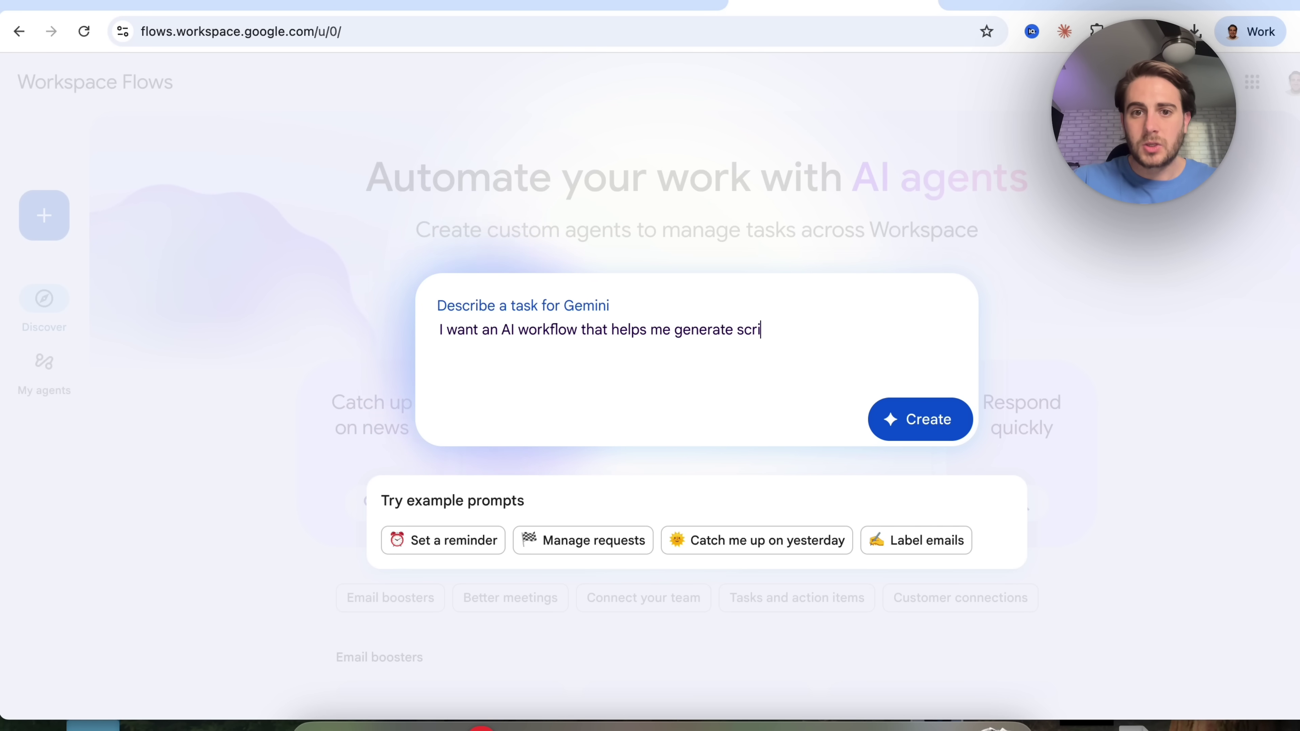
text(pts when a sponsor re)
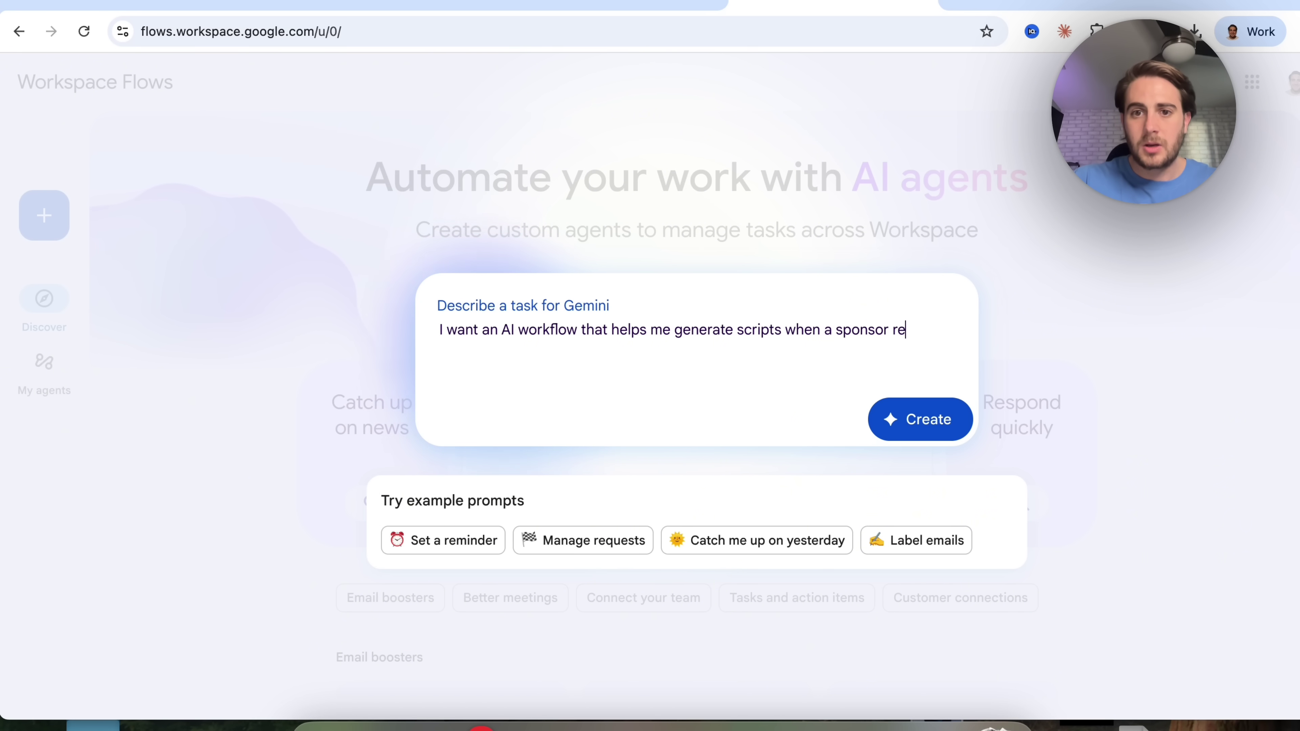
text(quests for a script for a sp)
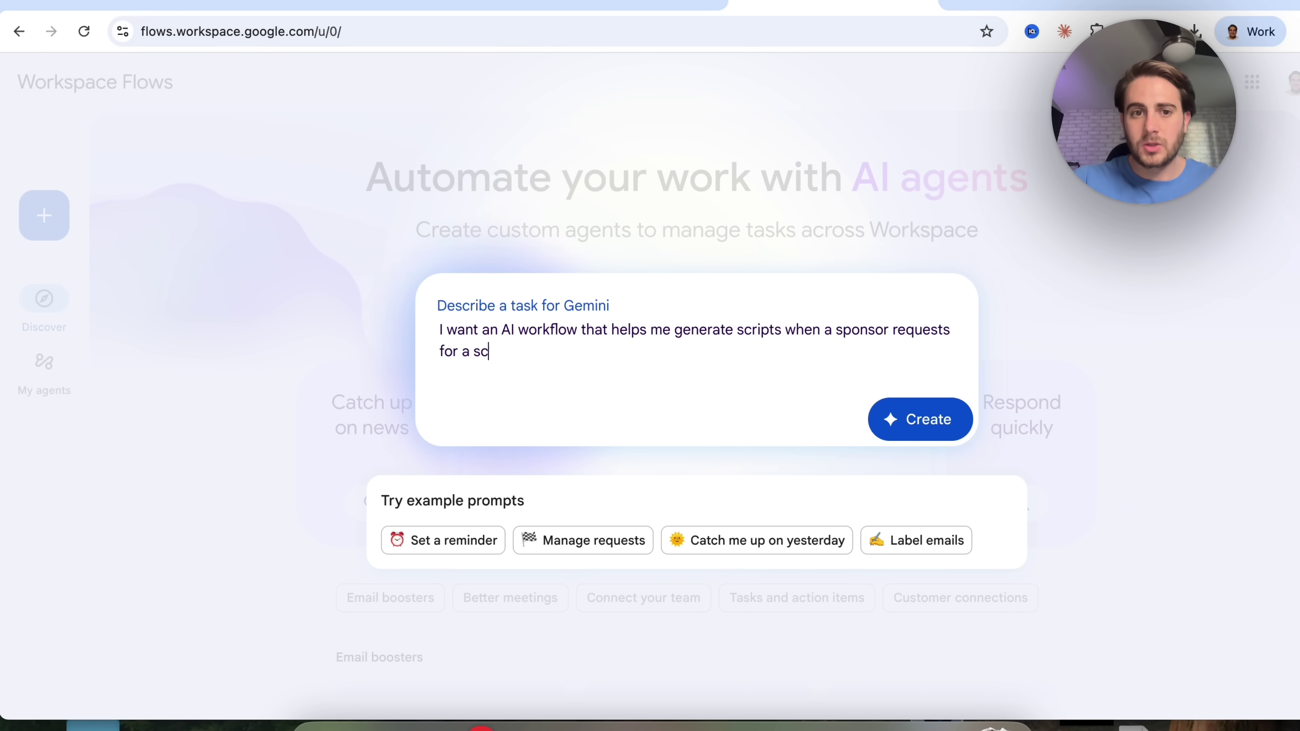
key(BackSpace)
key(BackSpace)
text(y)
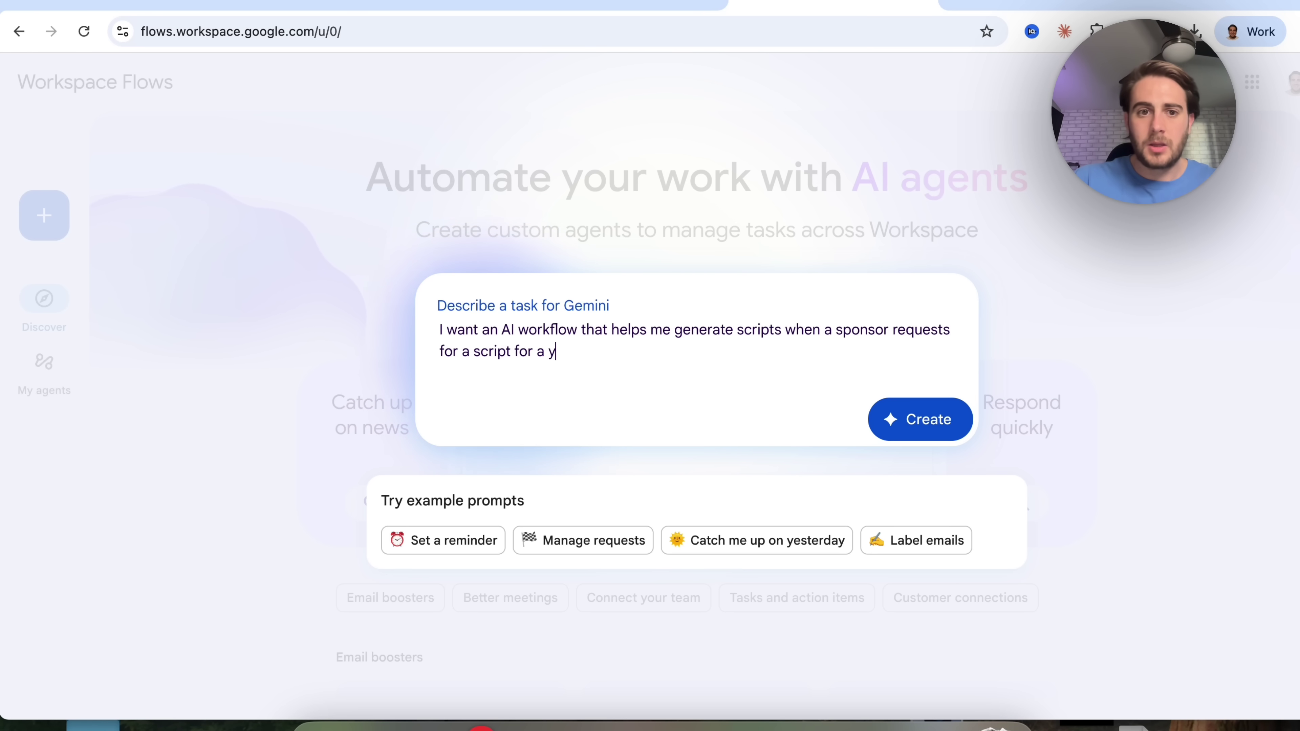
text(outube video. Ideall)
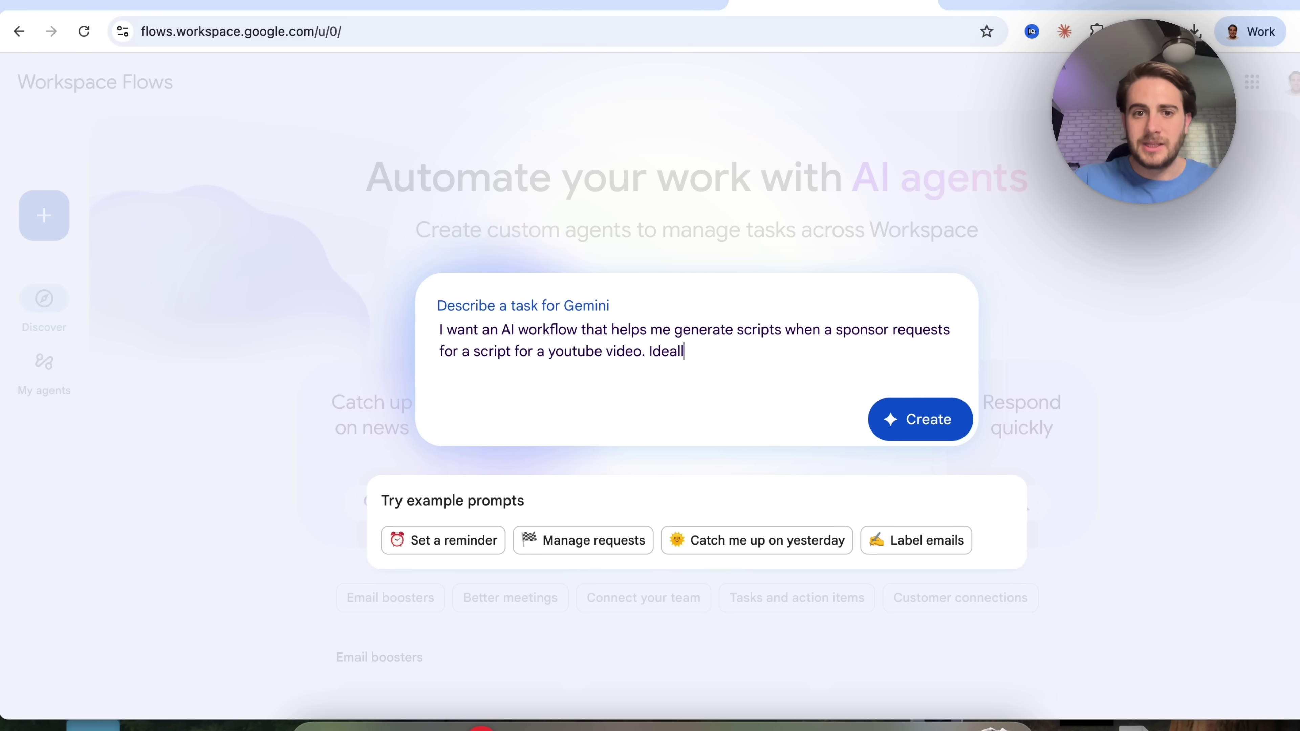
text(y it should be in )
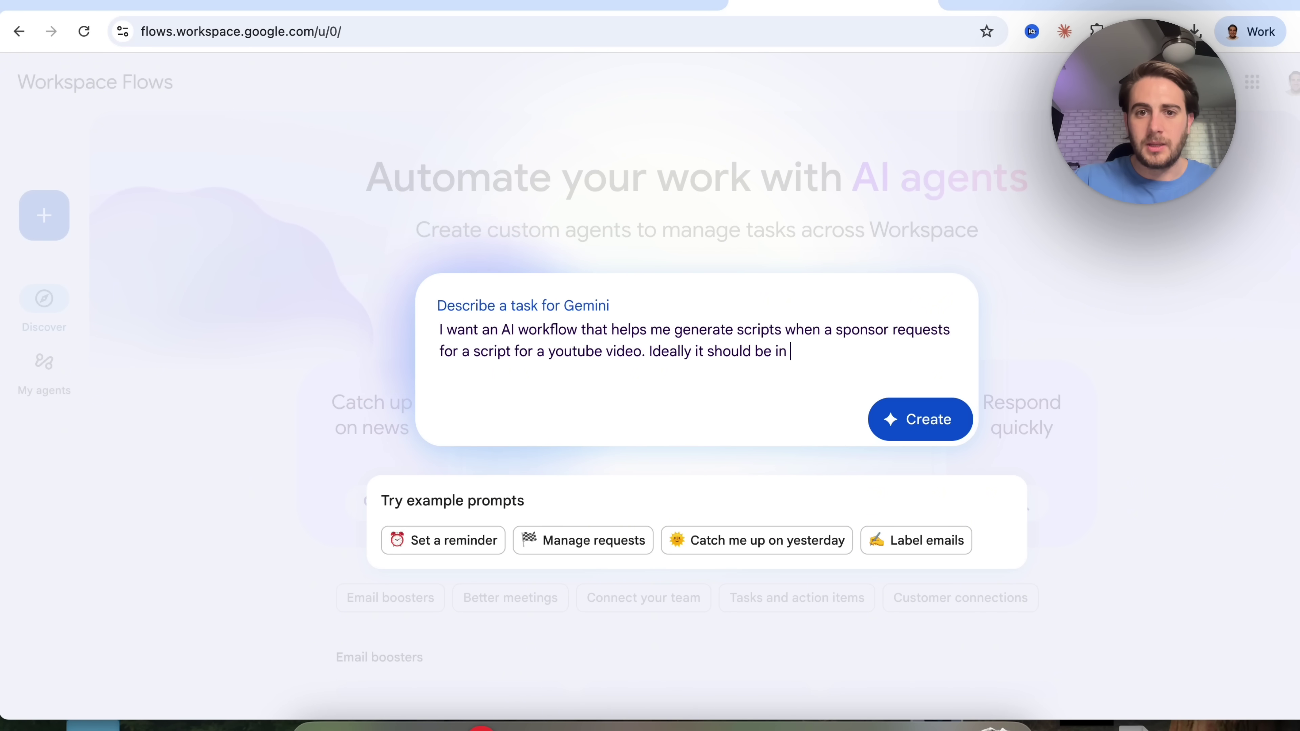
text(my style of writing)
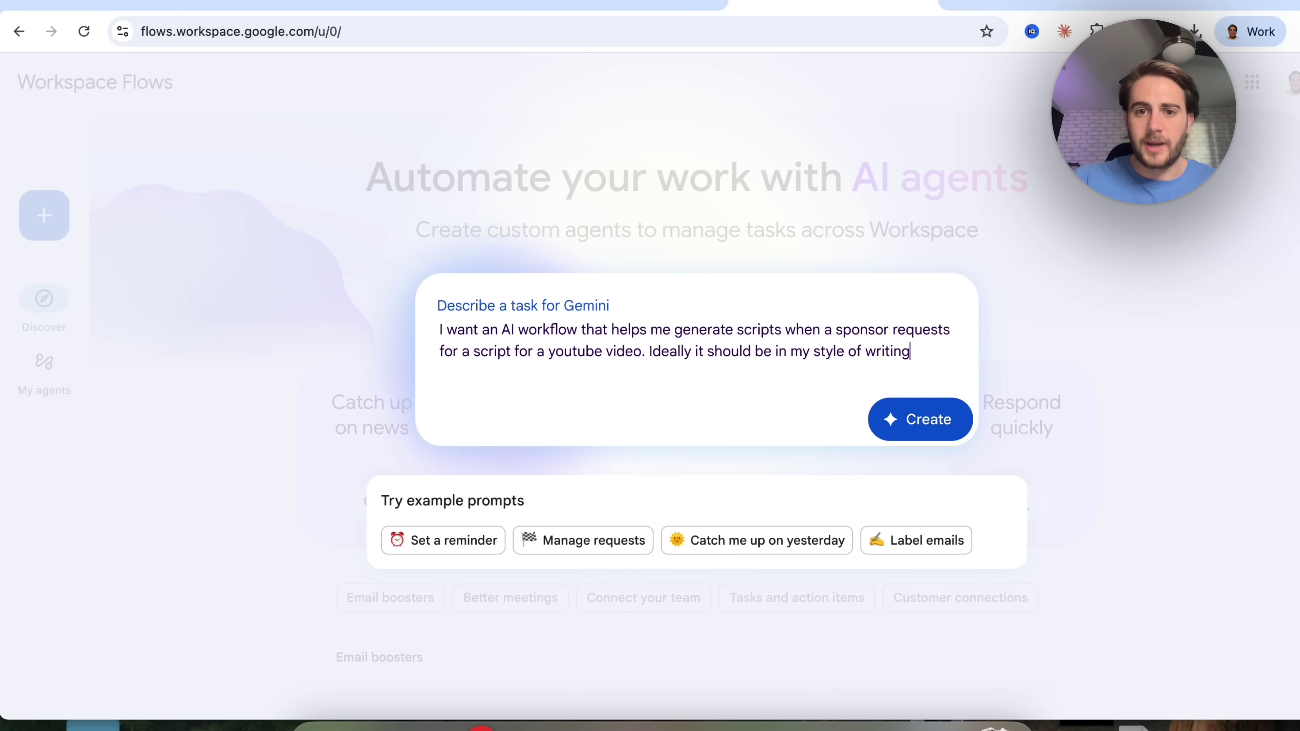
click(925, 419)
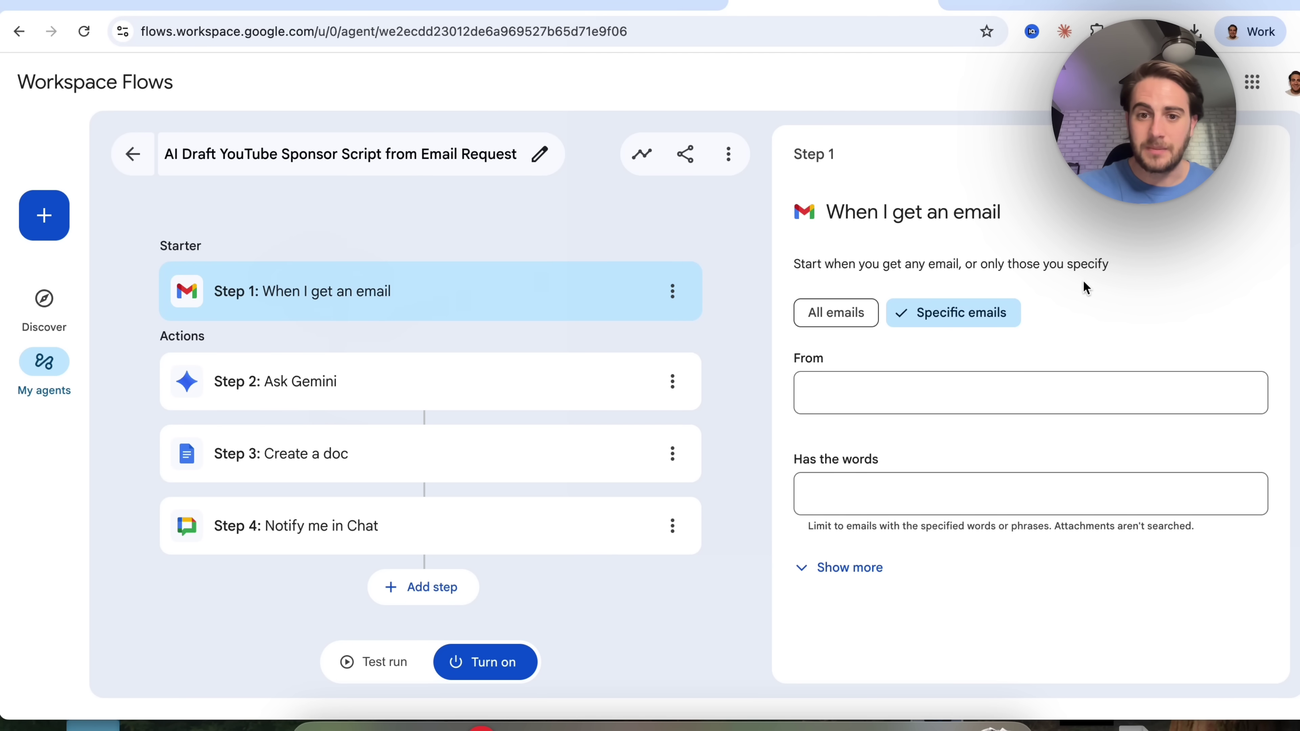
Make the email starter trigger only on messages containing the word 'scripts'.
click(880, 495)
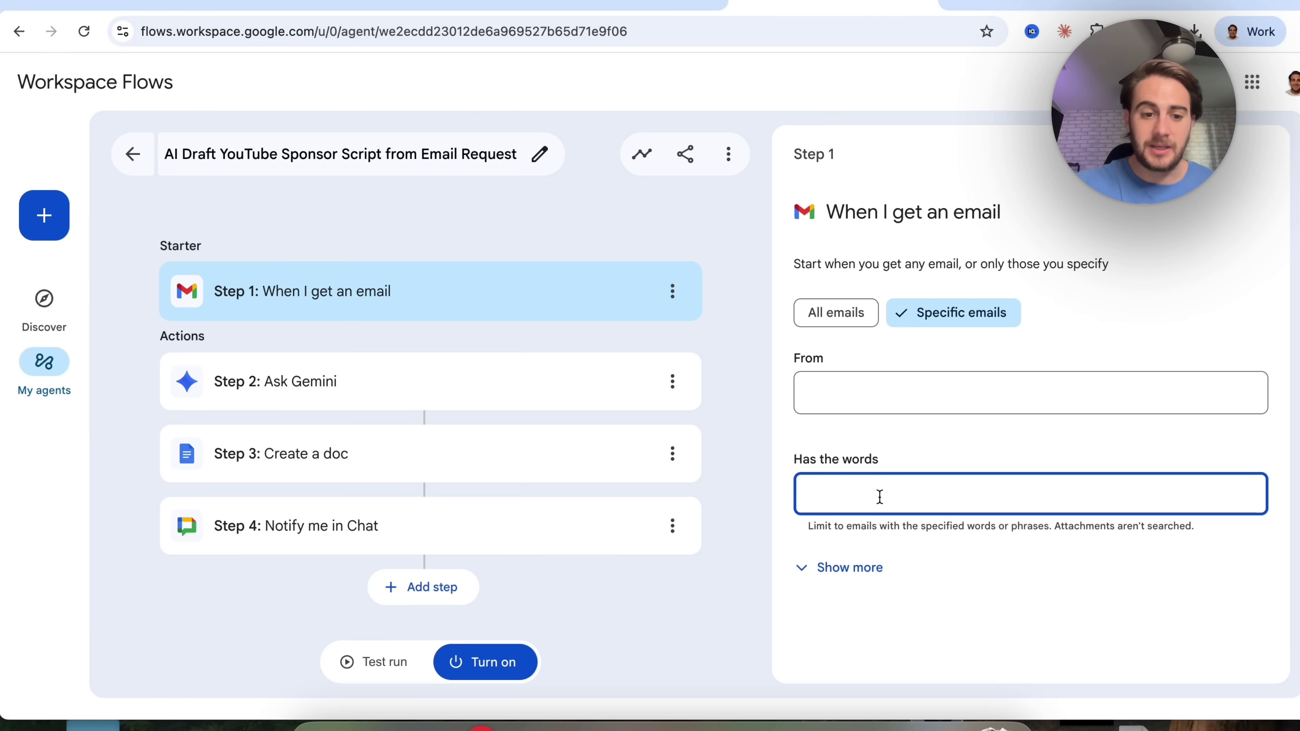
text(scripts)
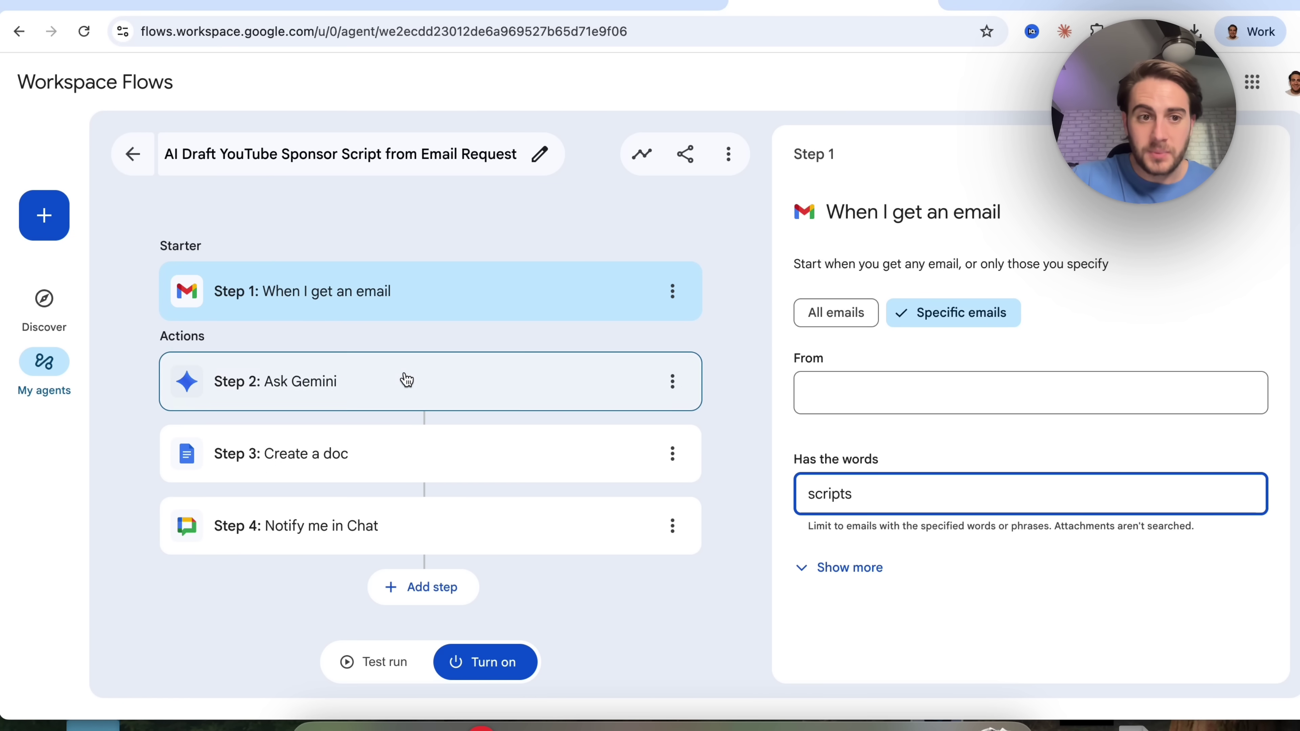
click(335, 380)
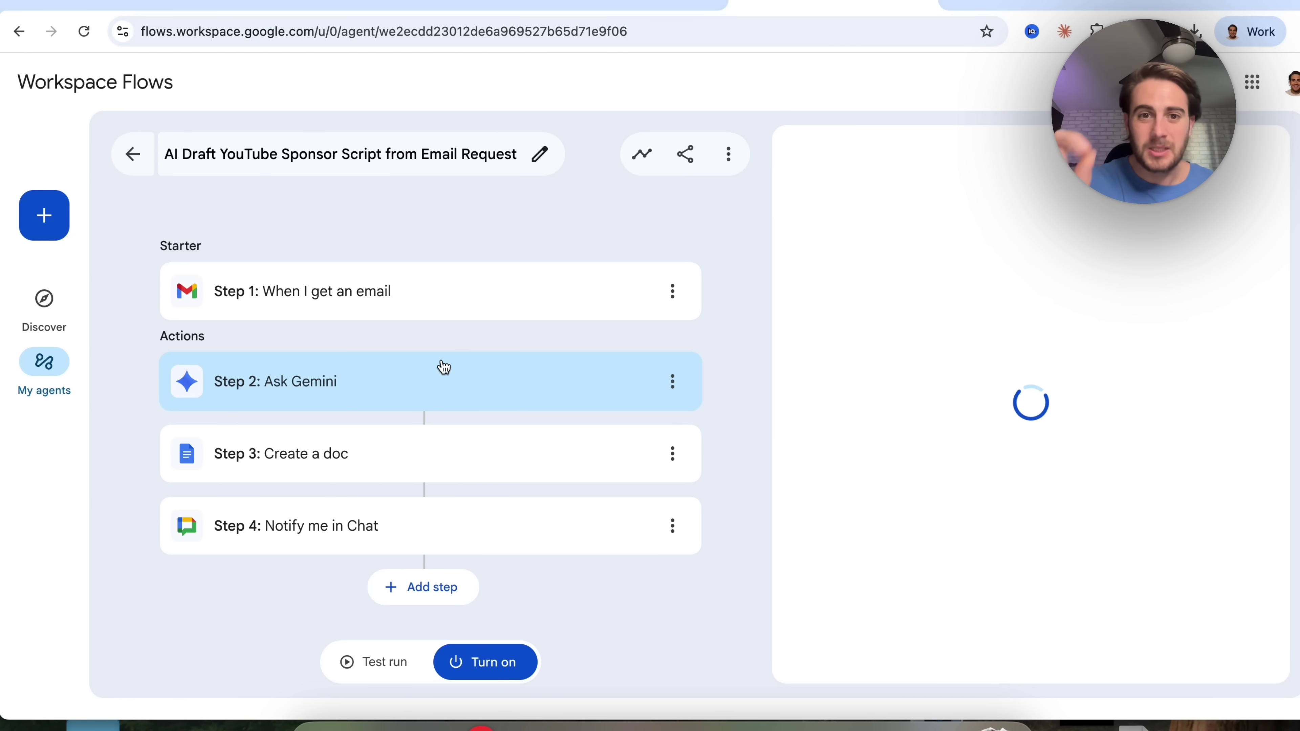
Insert the Step 1 Drive links variable into the Ask Gemini prompt after 'YouTube'.
drag(391, 308, 338, 307)
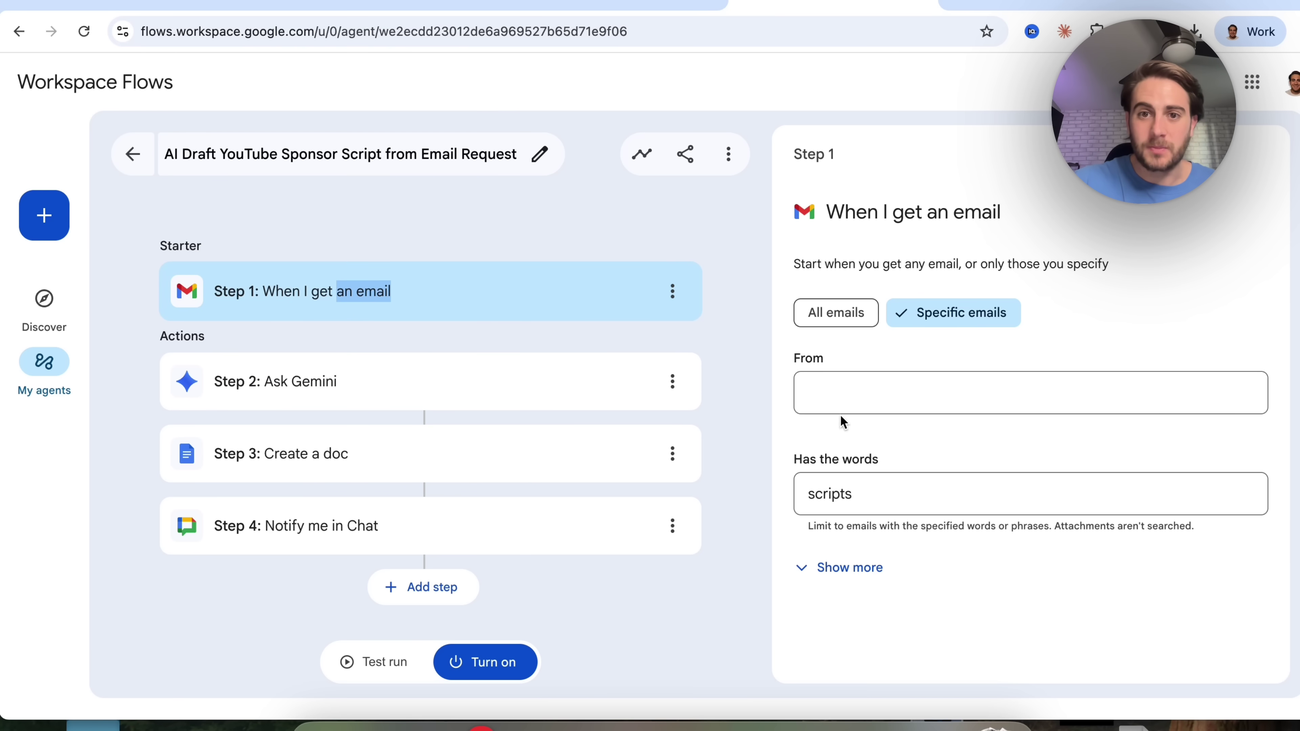
click(337, 380)
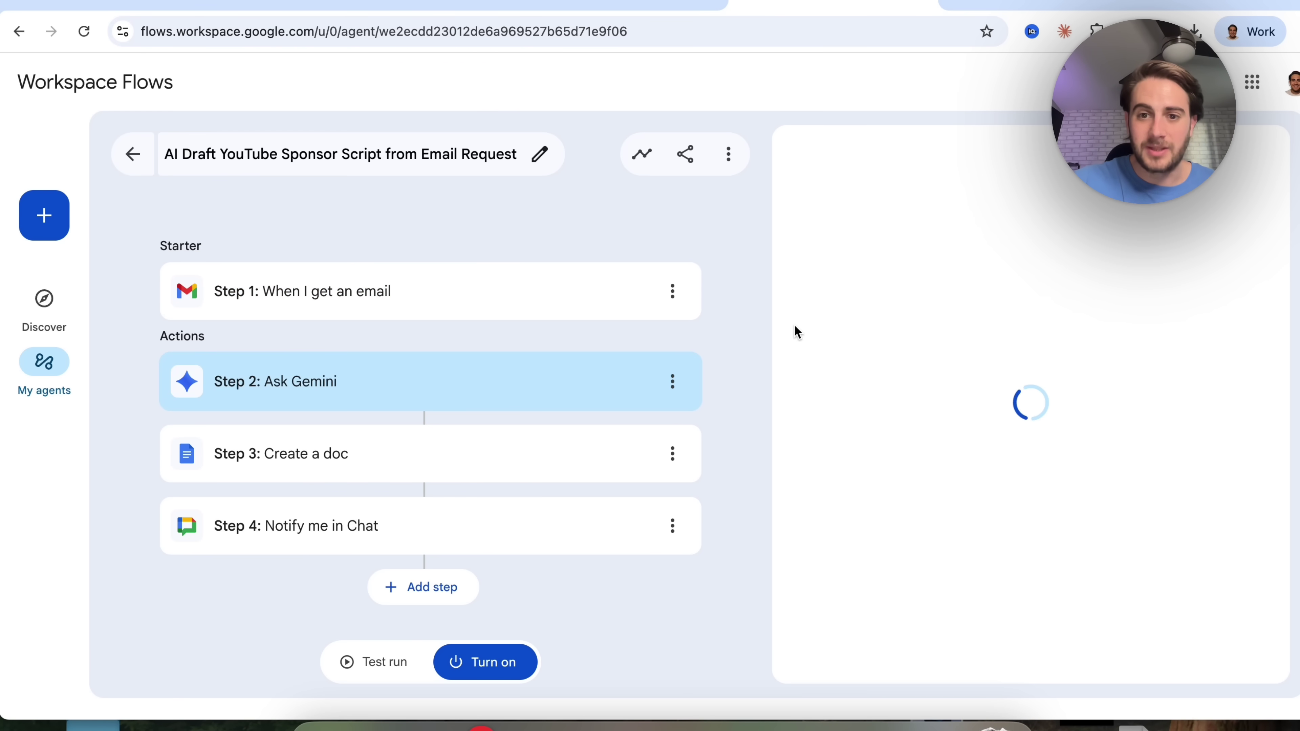
scroll(952, 409, down, 1)
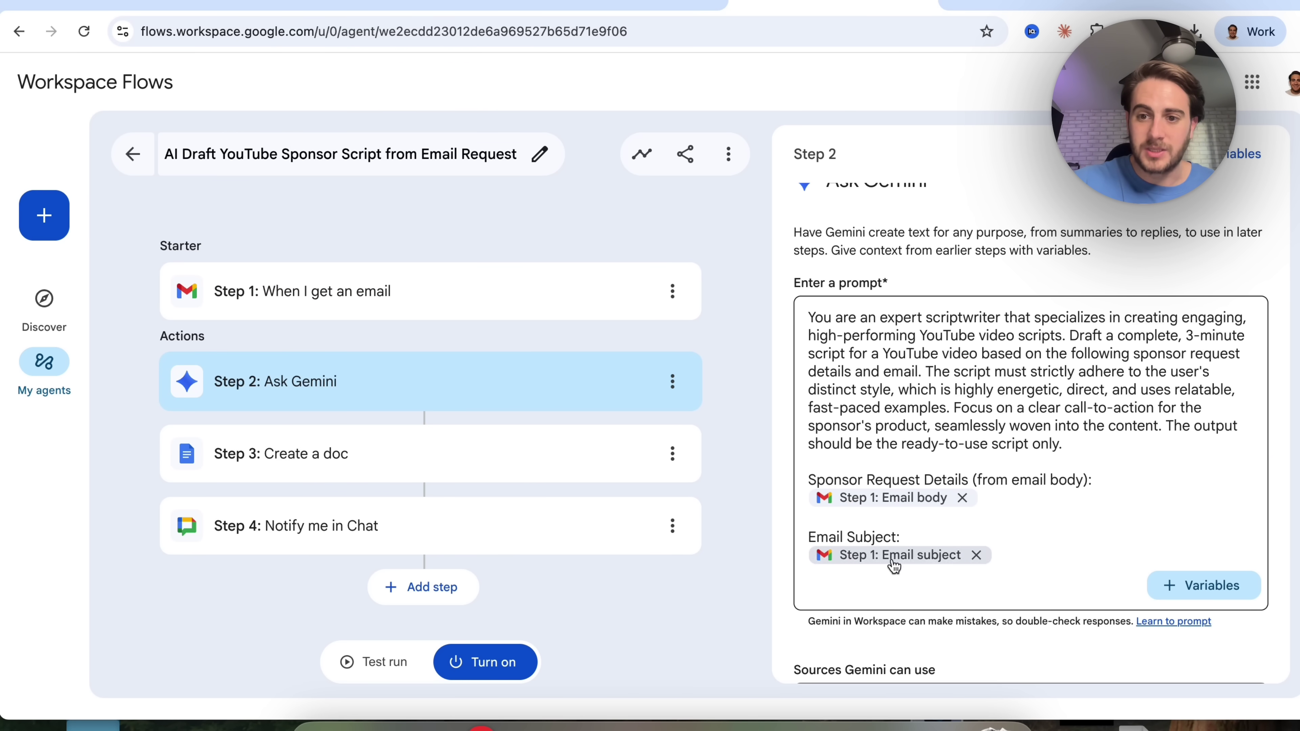
click(1194, 589)
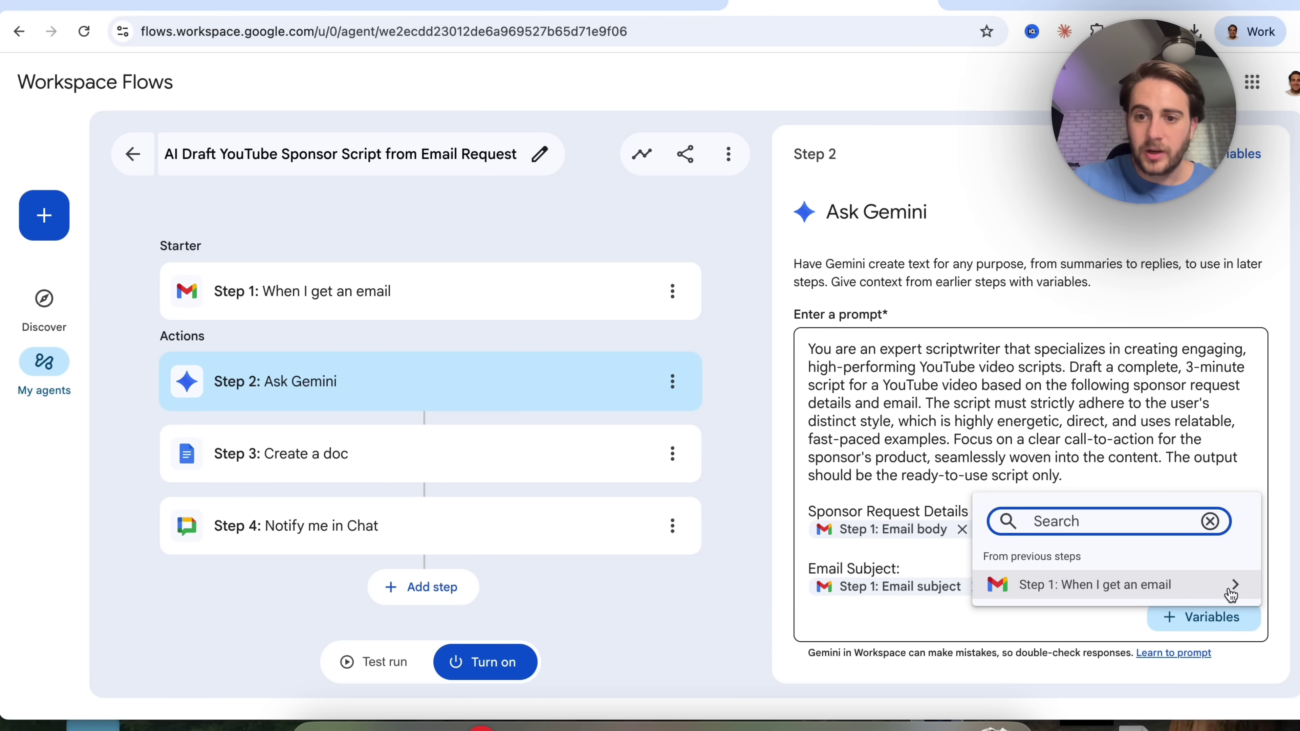
click(1192, 584)
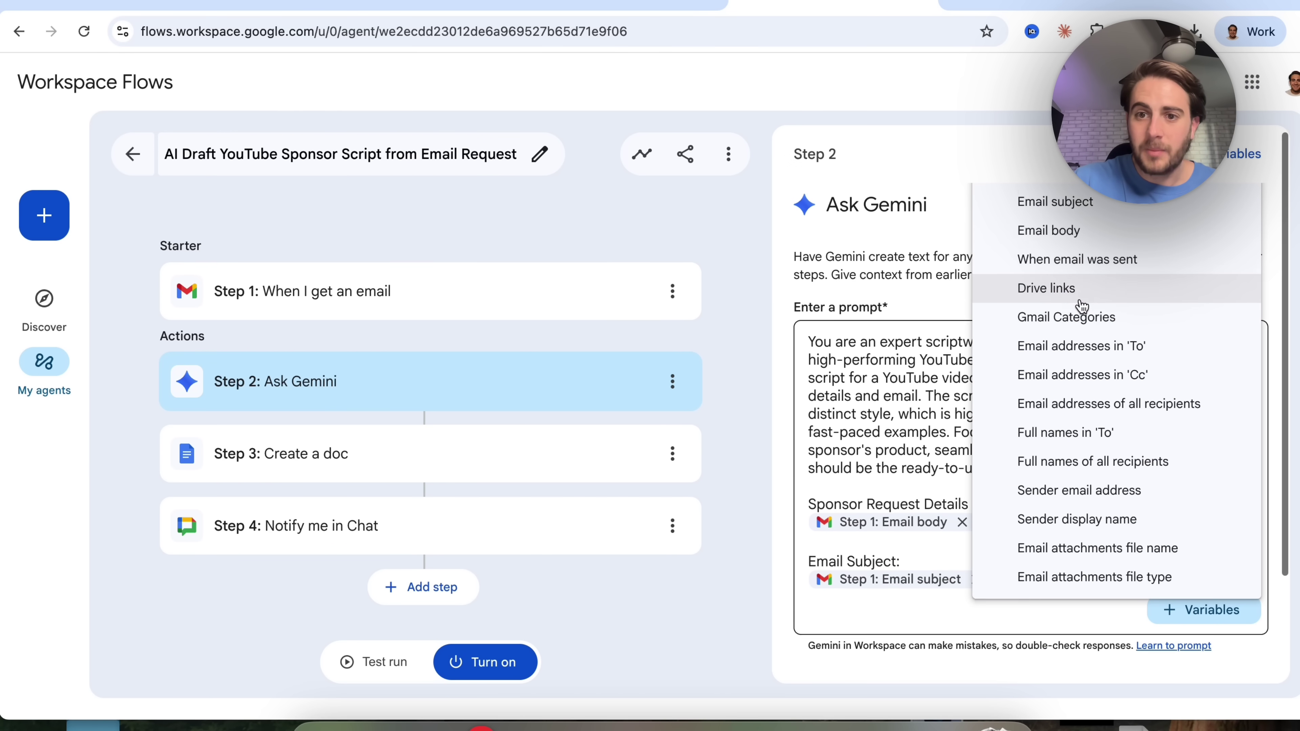
scroll(1080, 348, down, 1)
scroll(1105, 554, up, 1)
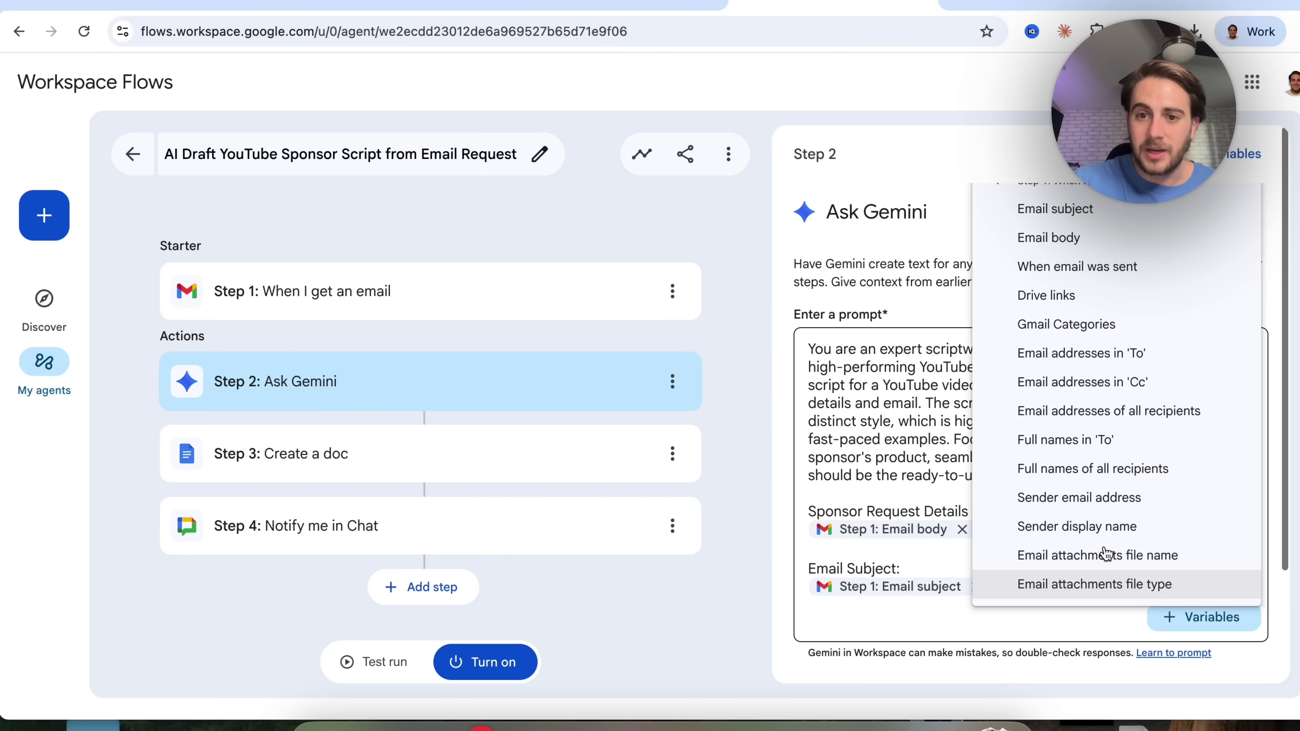
click(1065, 301)
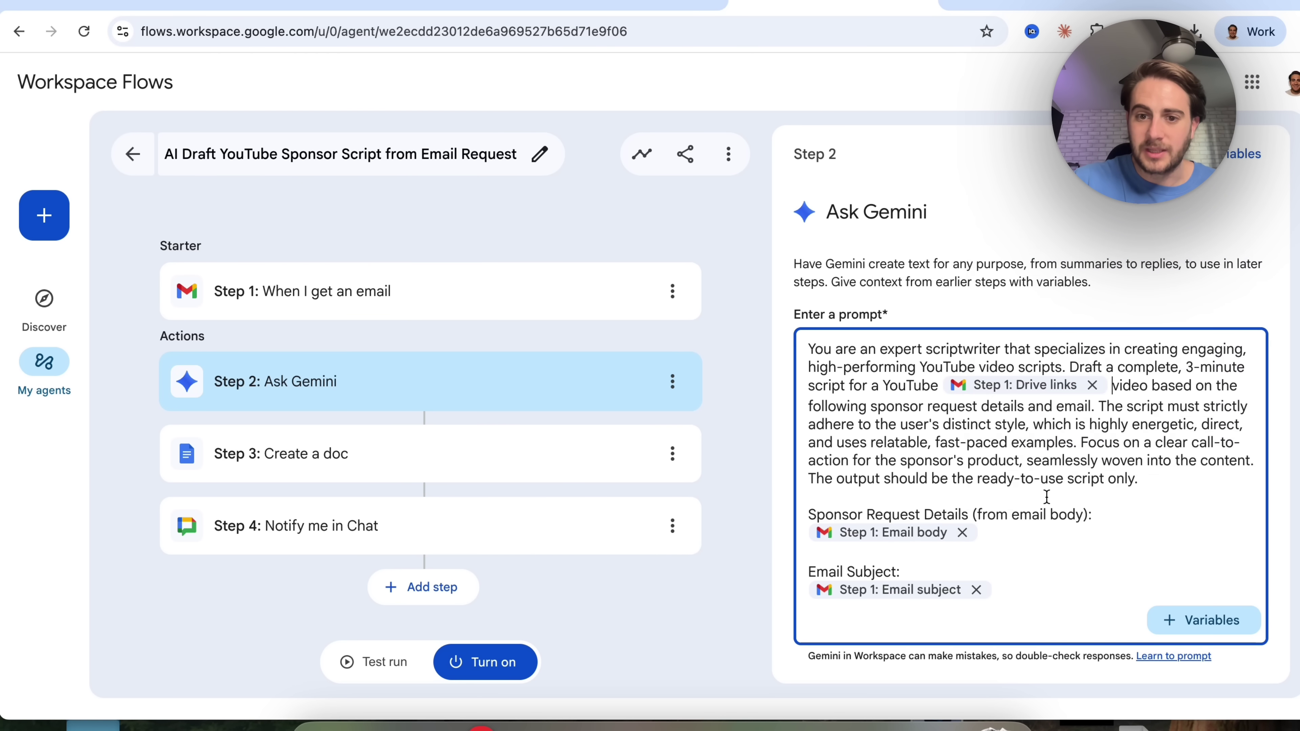
scroll(1021, 369, down, 1)
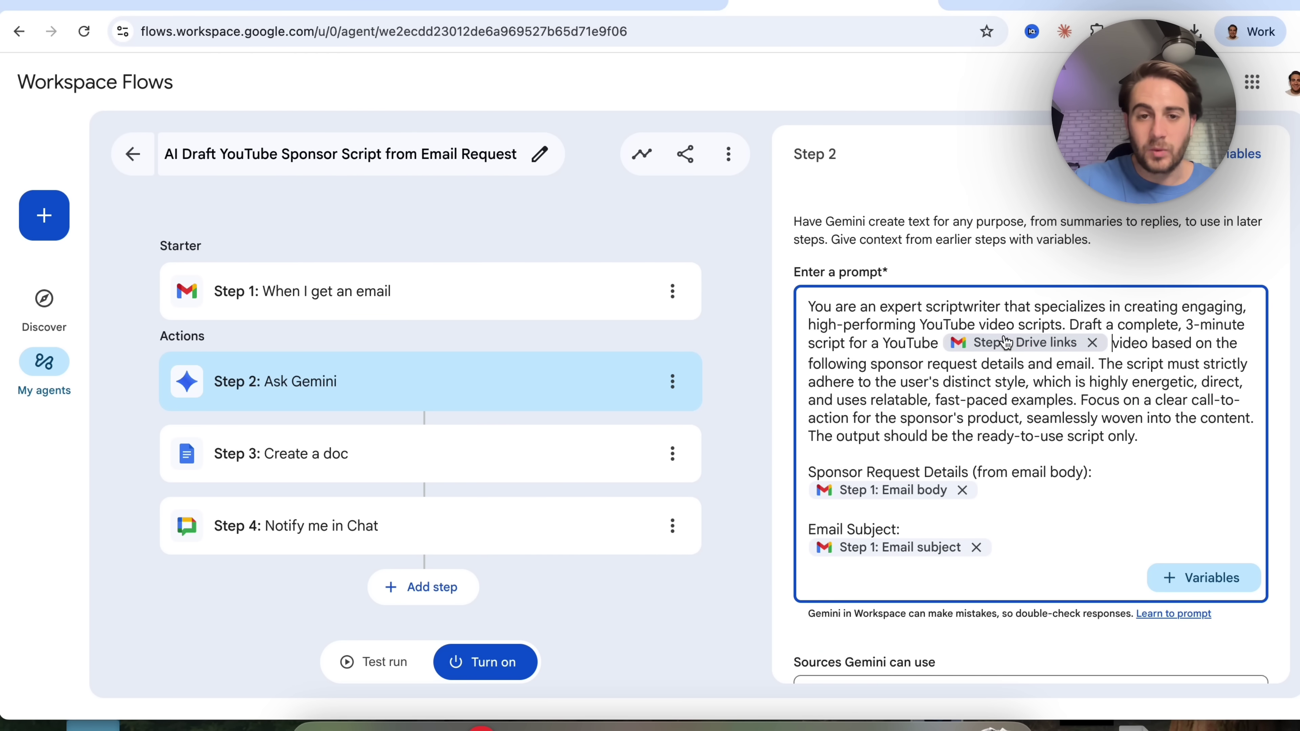
click(337, 465)
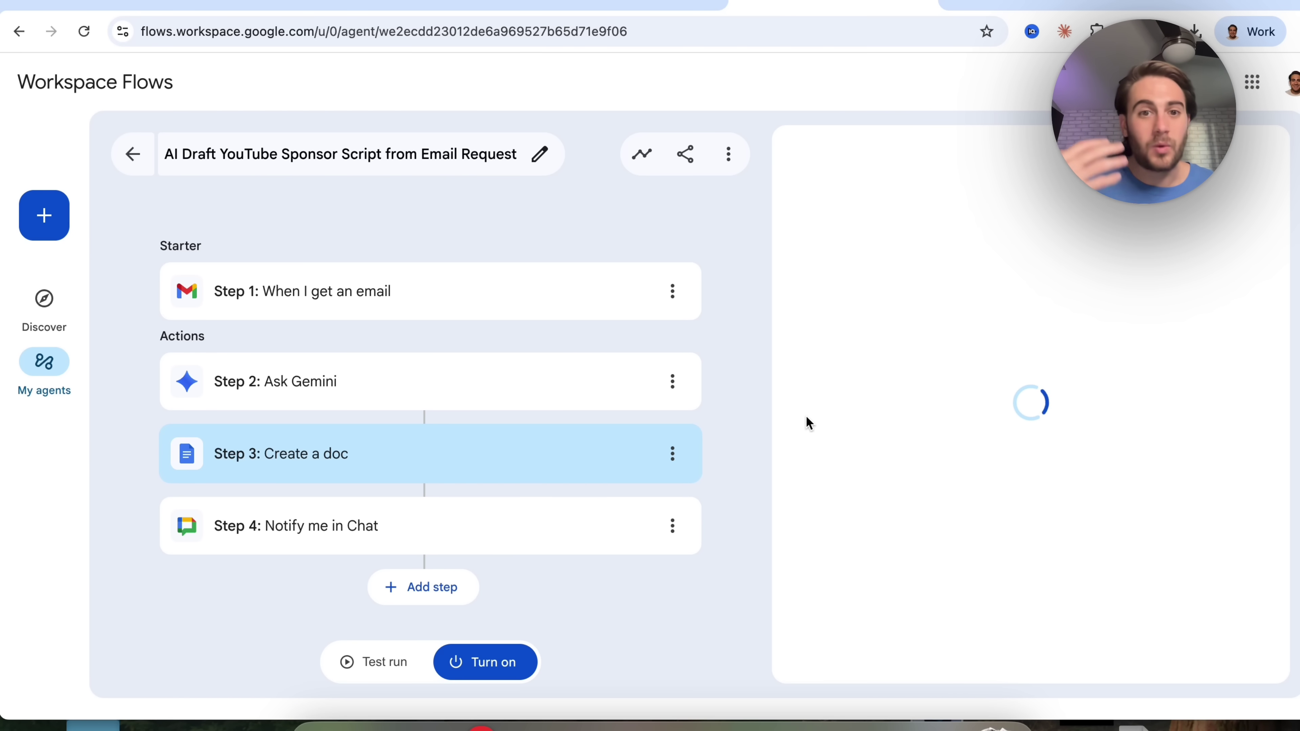
click(352, 541)
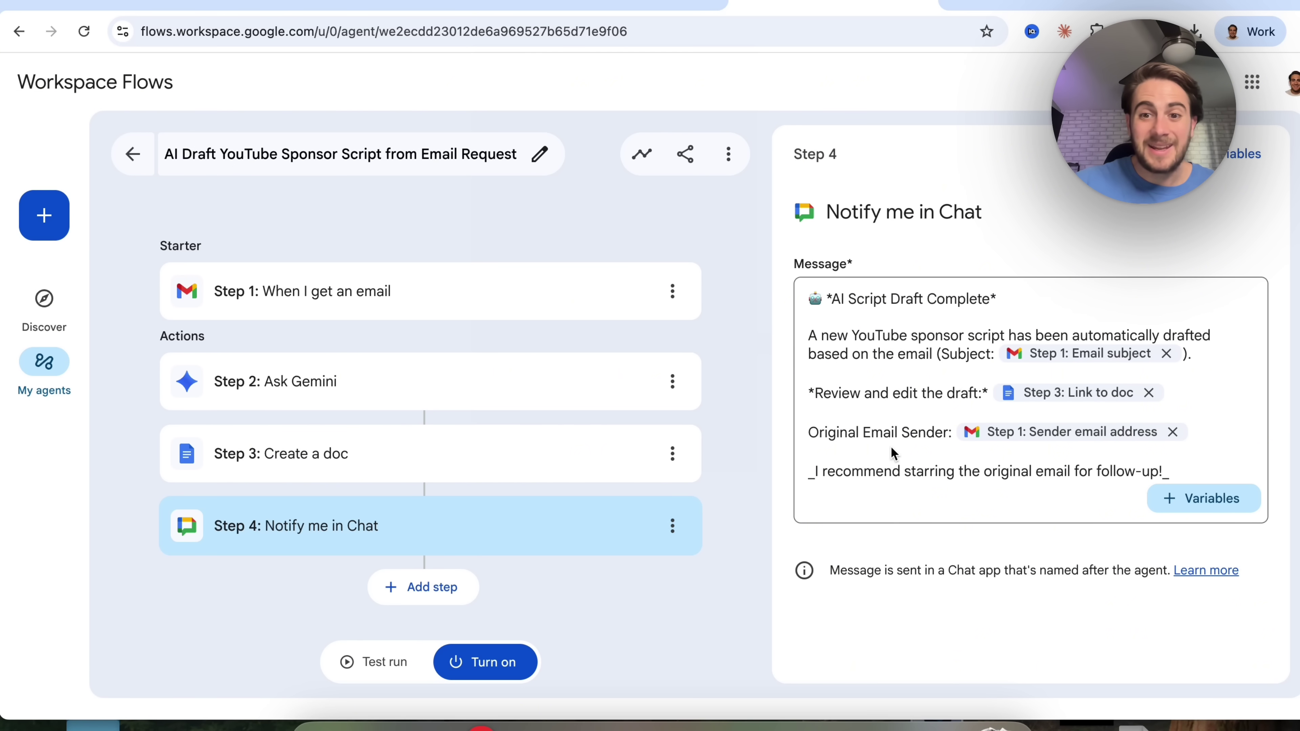
double_click(335, 454)
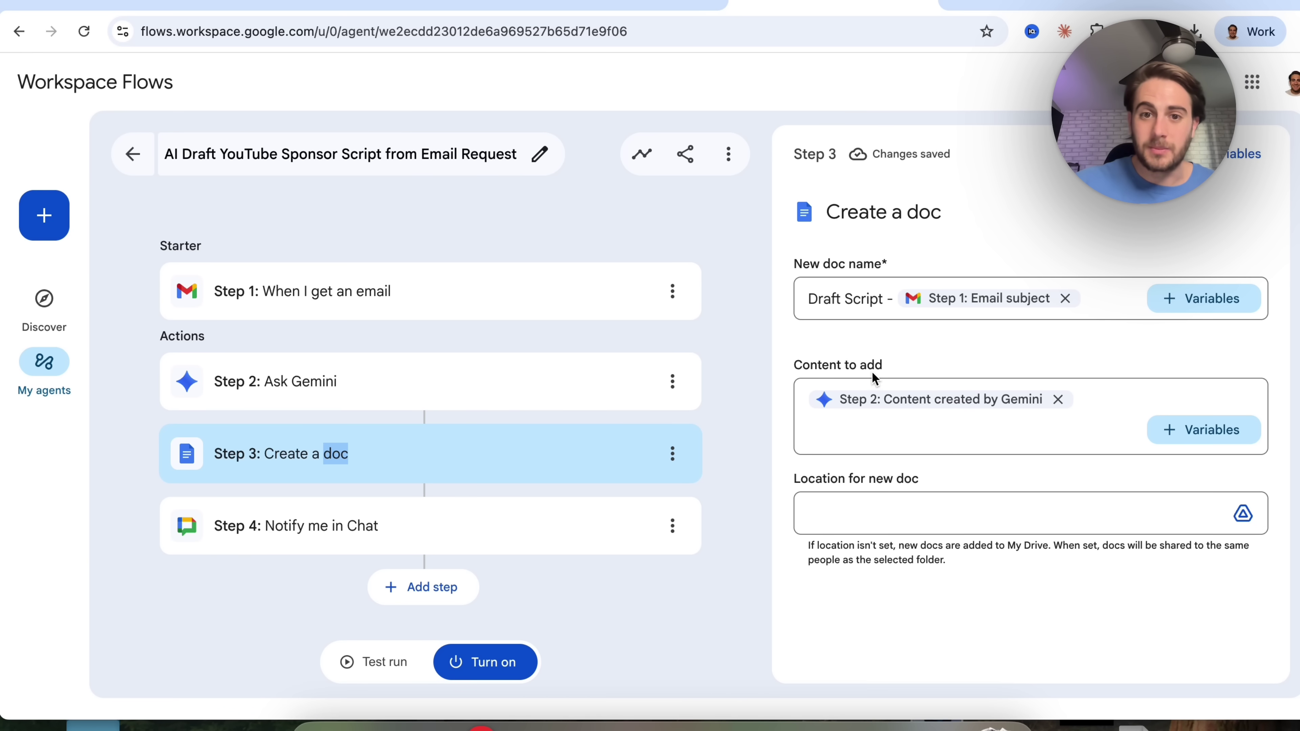
click(899, 523)
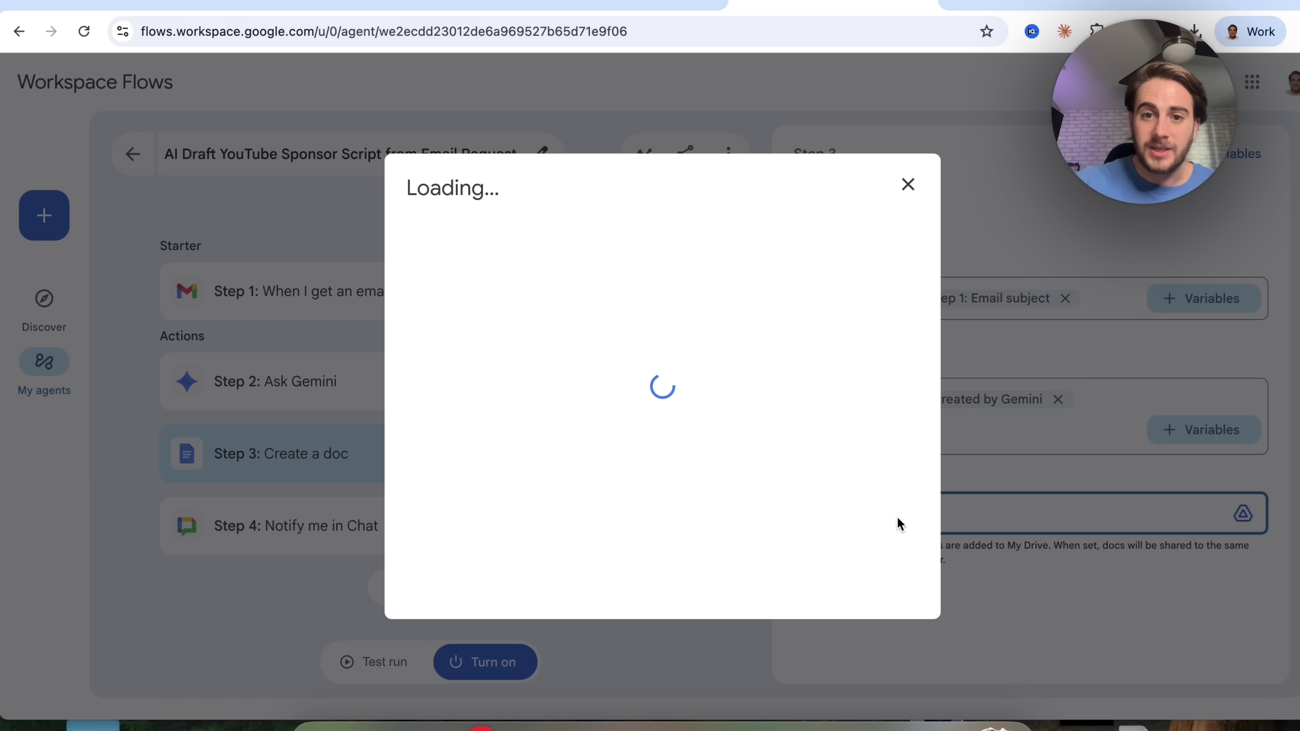
click(901, 178)
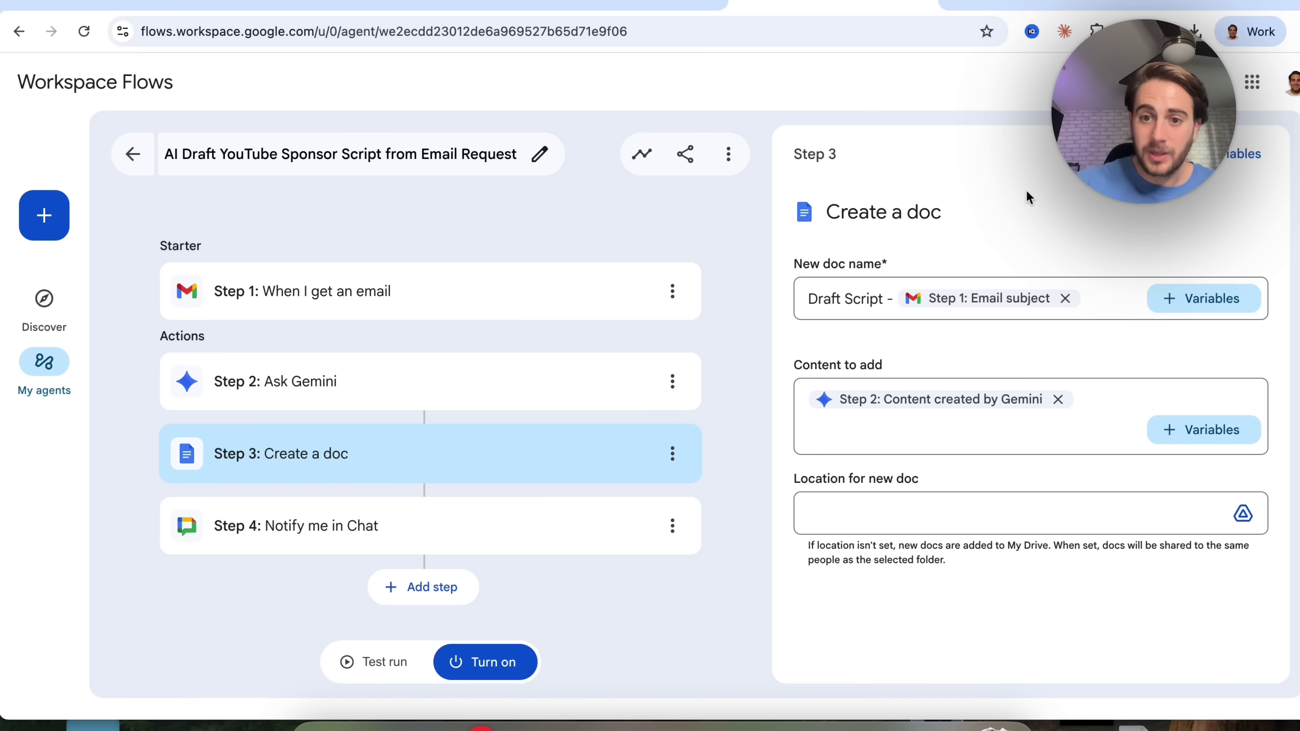